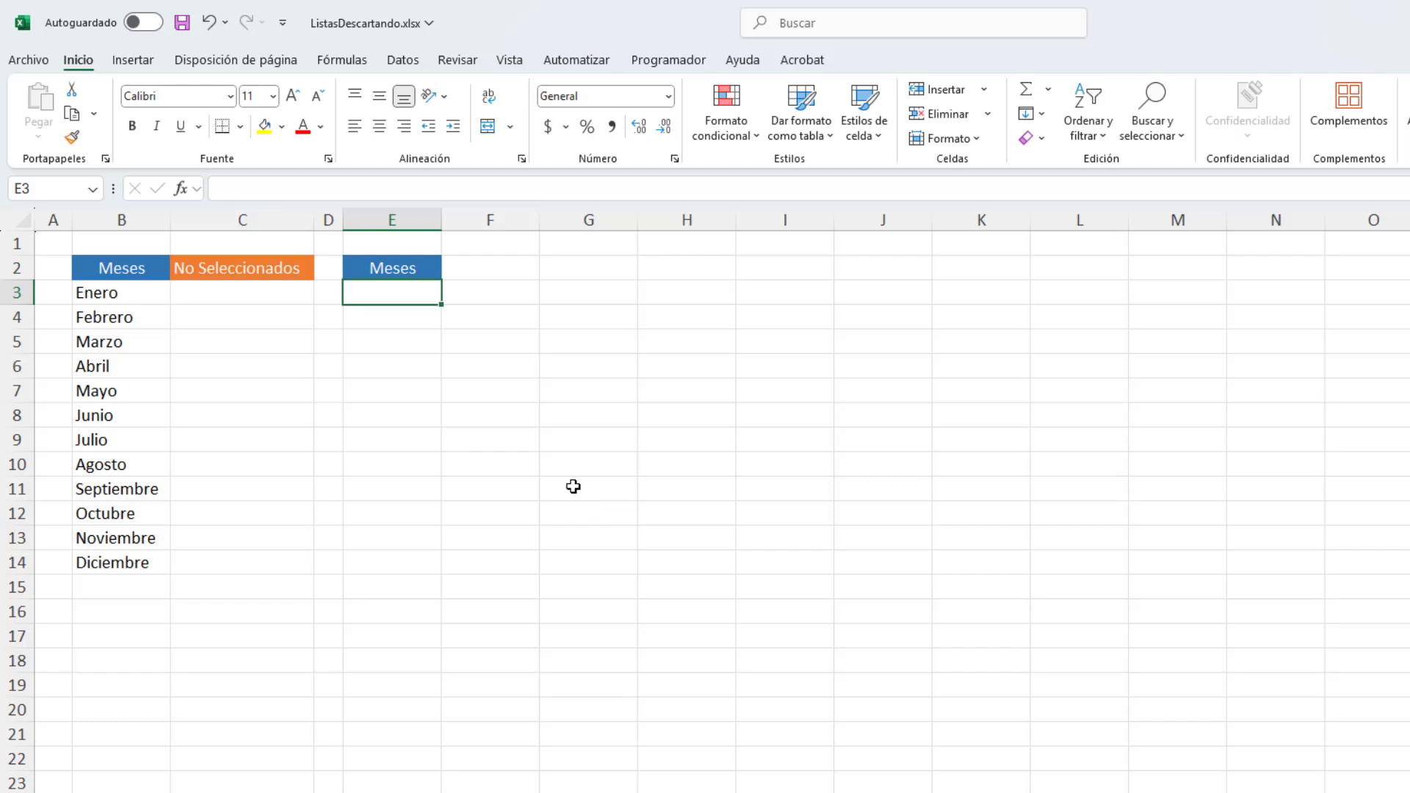
pyautogui.moveTo(115, 293); pyautogui.dragTo(117, 563)
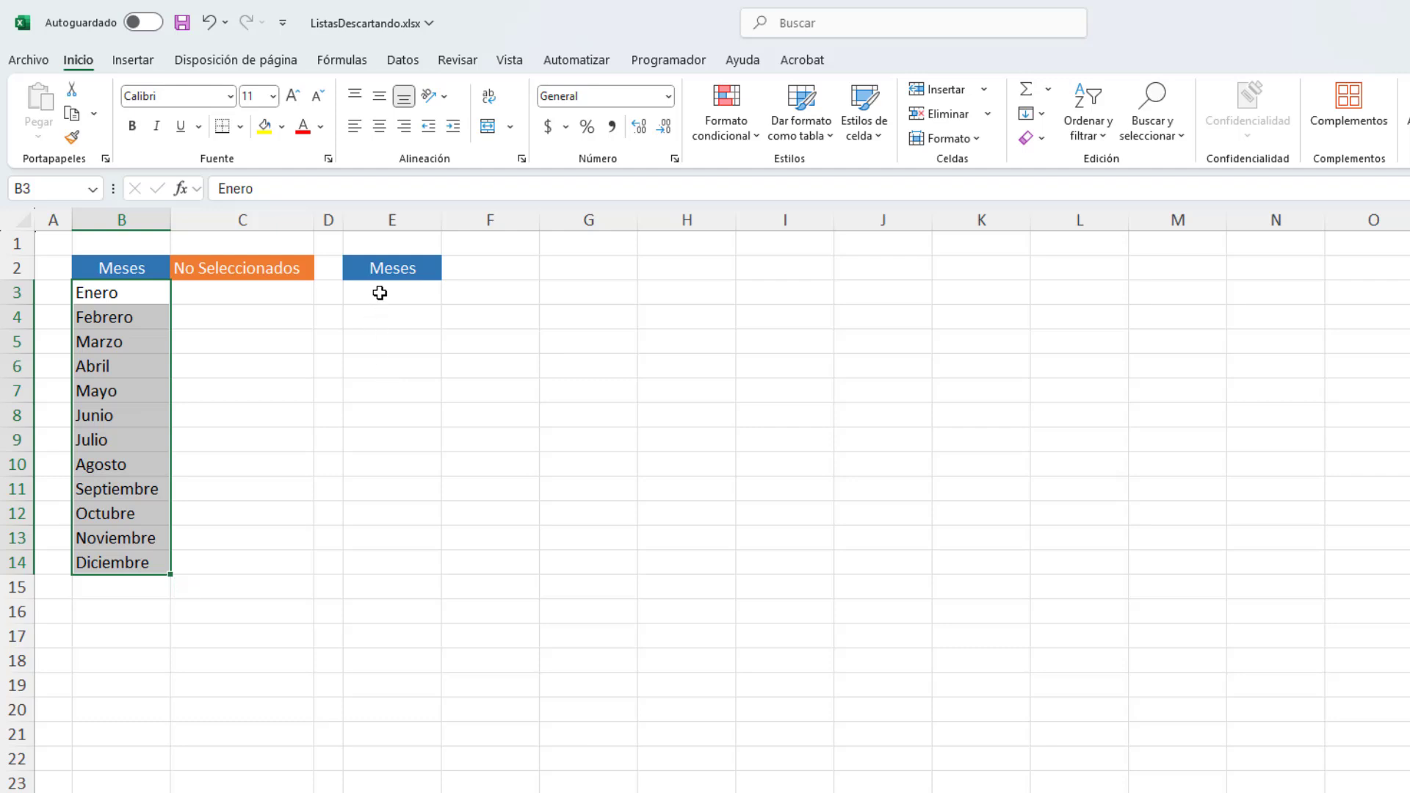
pyautogui.moveTo(377, 289); pyautogui.dragTo(387, 558)
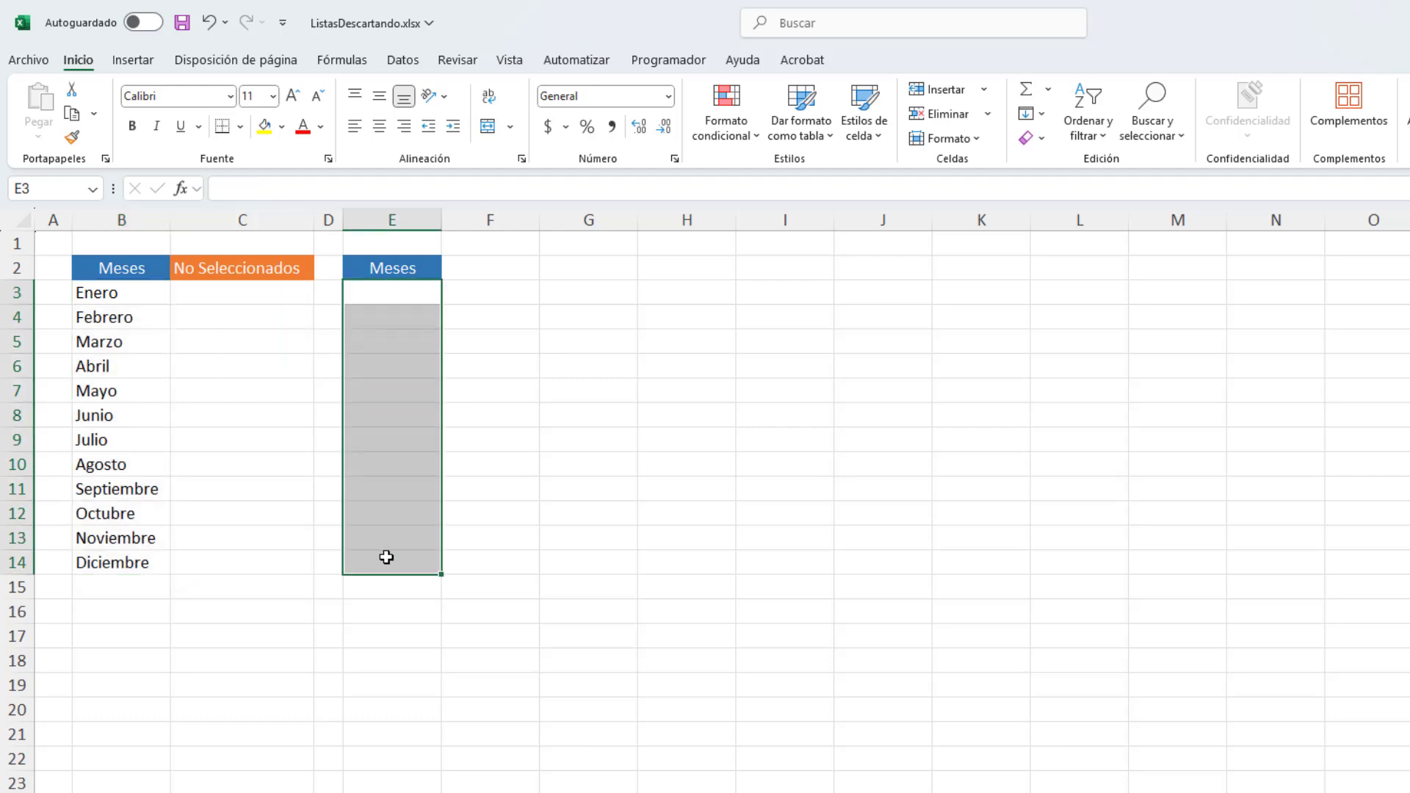
pyautogui.click(412, 337)
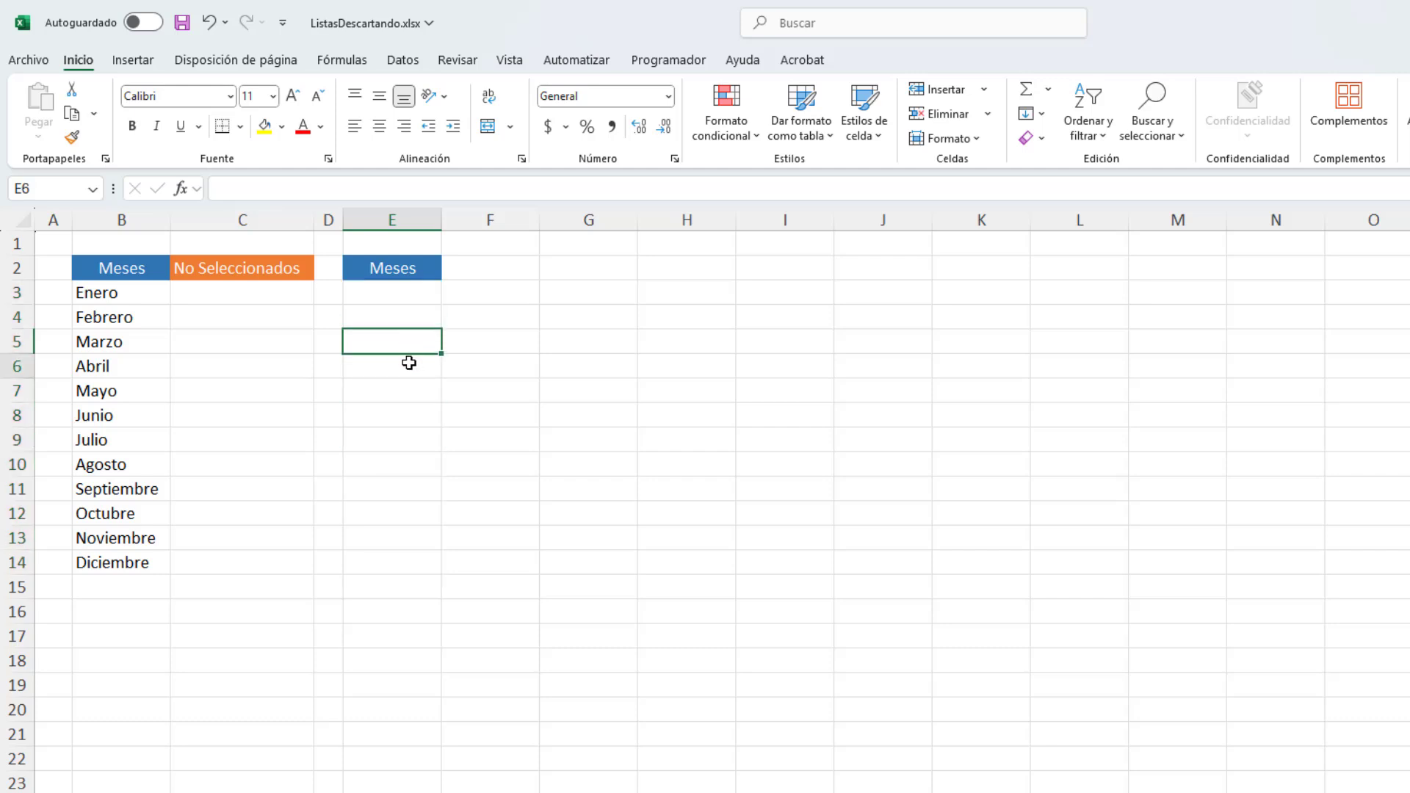
pyautogui.click(409, 362)
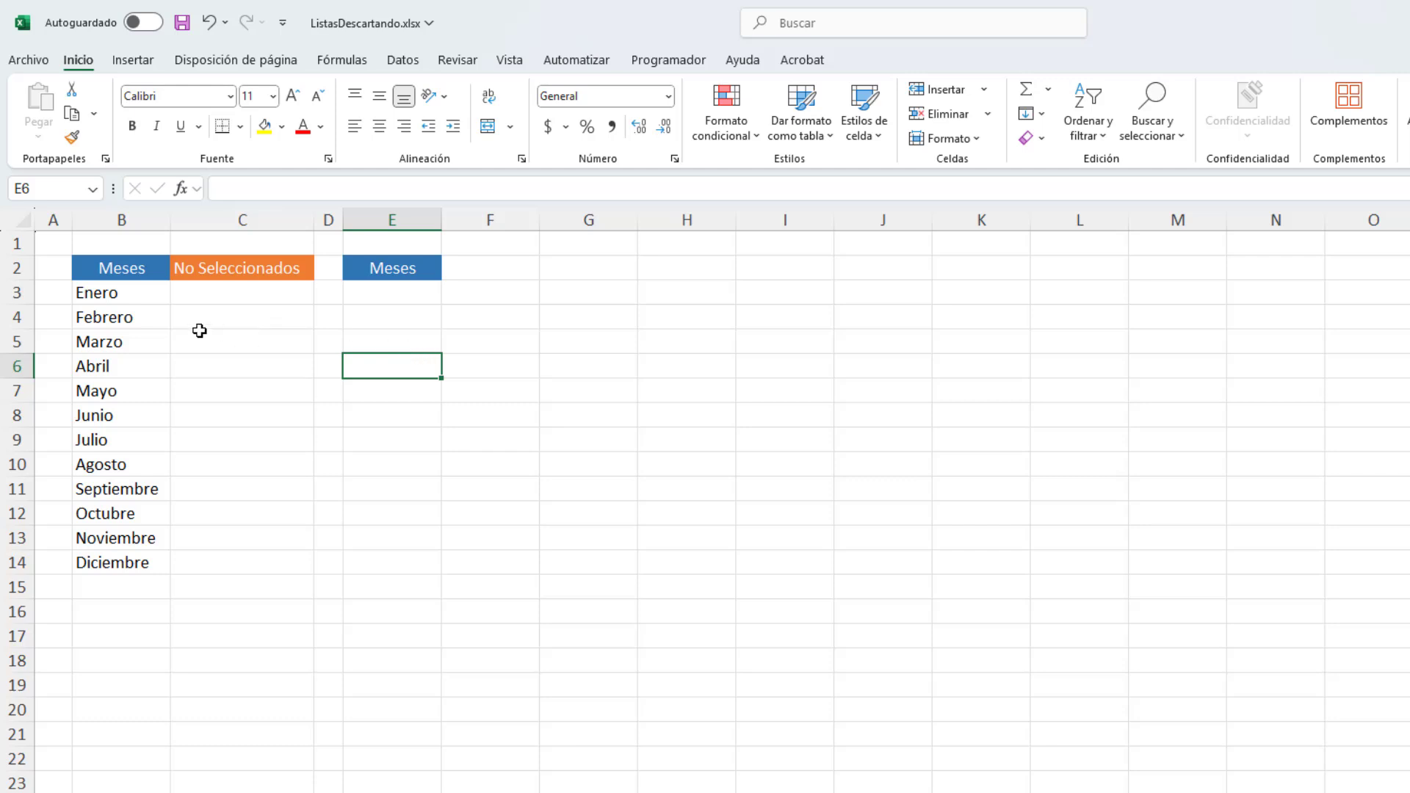
pyautogui.moveTo(119, 294); pyautogui.dragTo(121, 563)
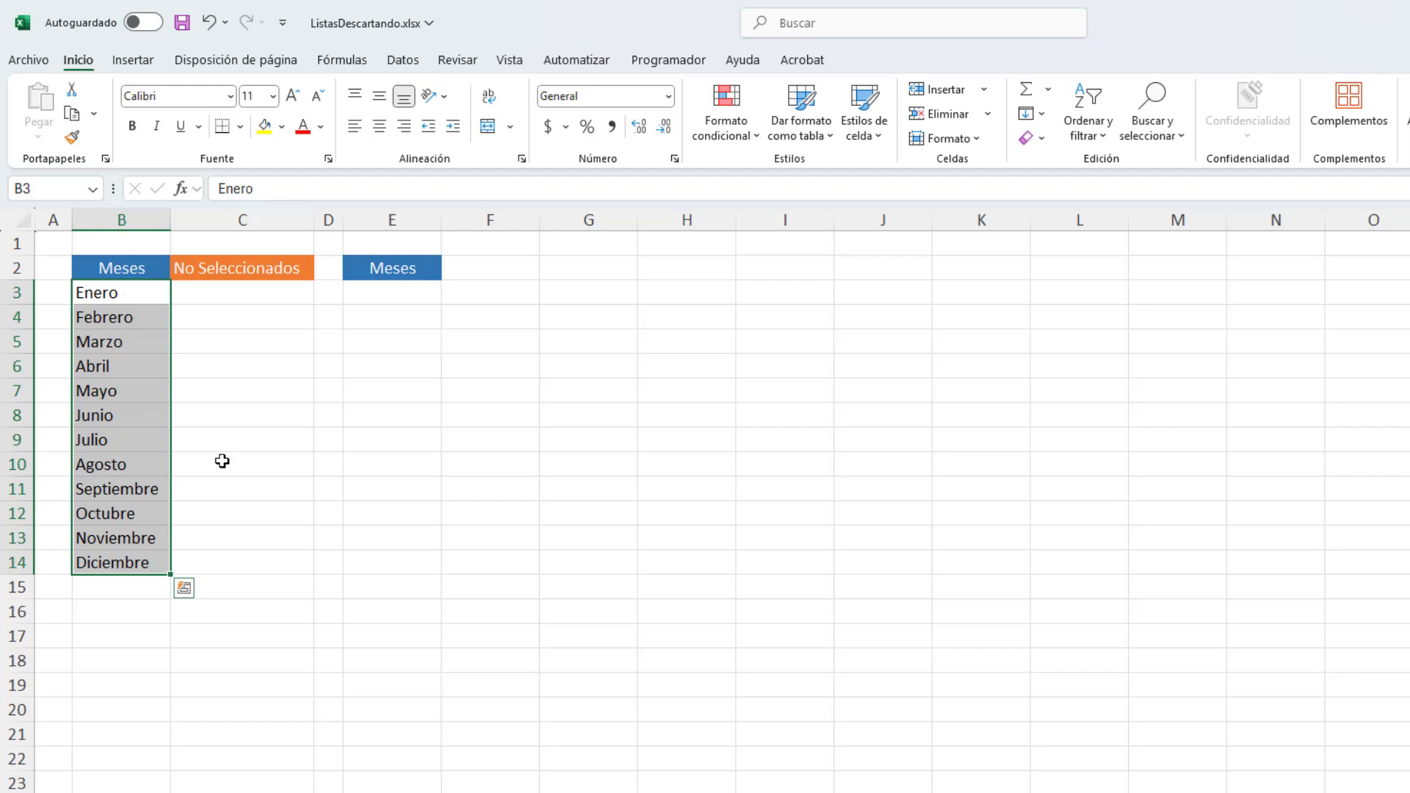
pyautogui.click(212, 302)
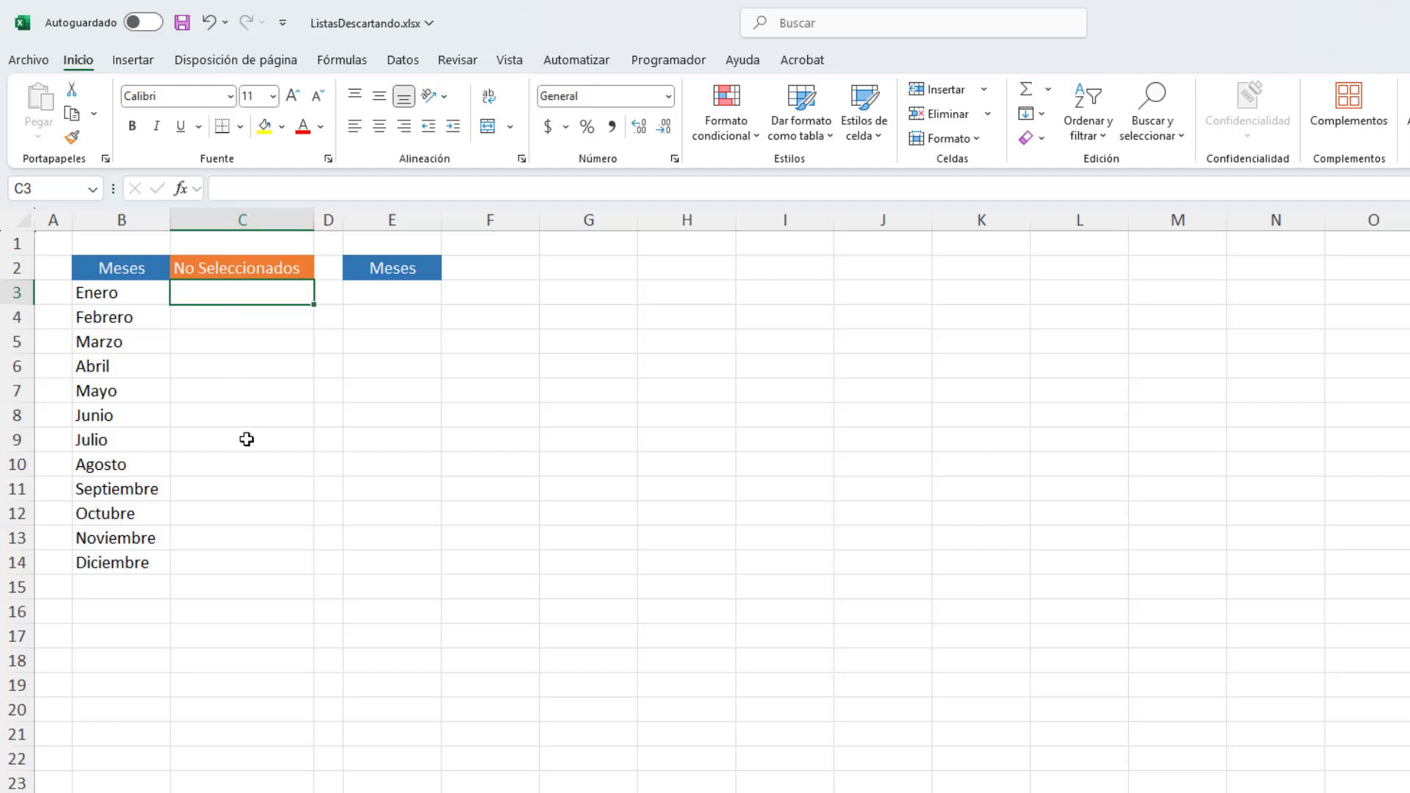
pyautogui.moveTo(372, 296); pyautogui.dragTo(382, 558)
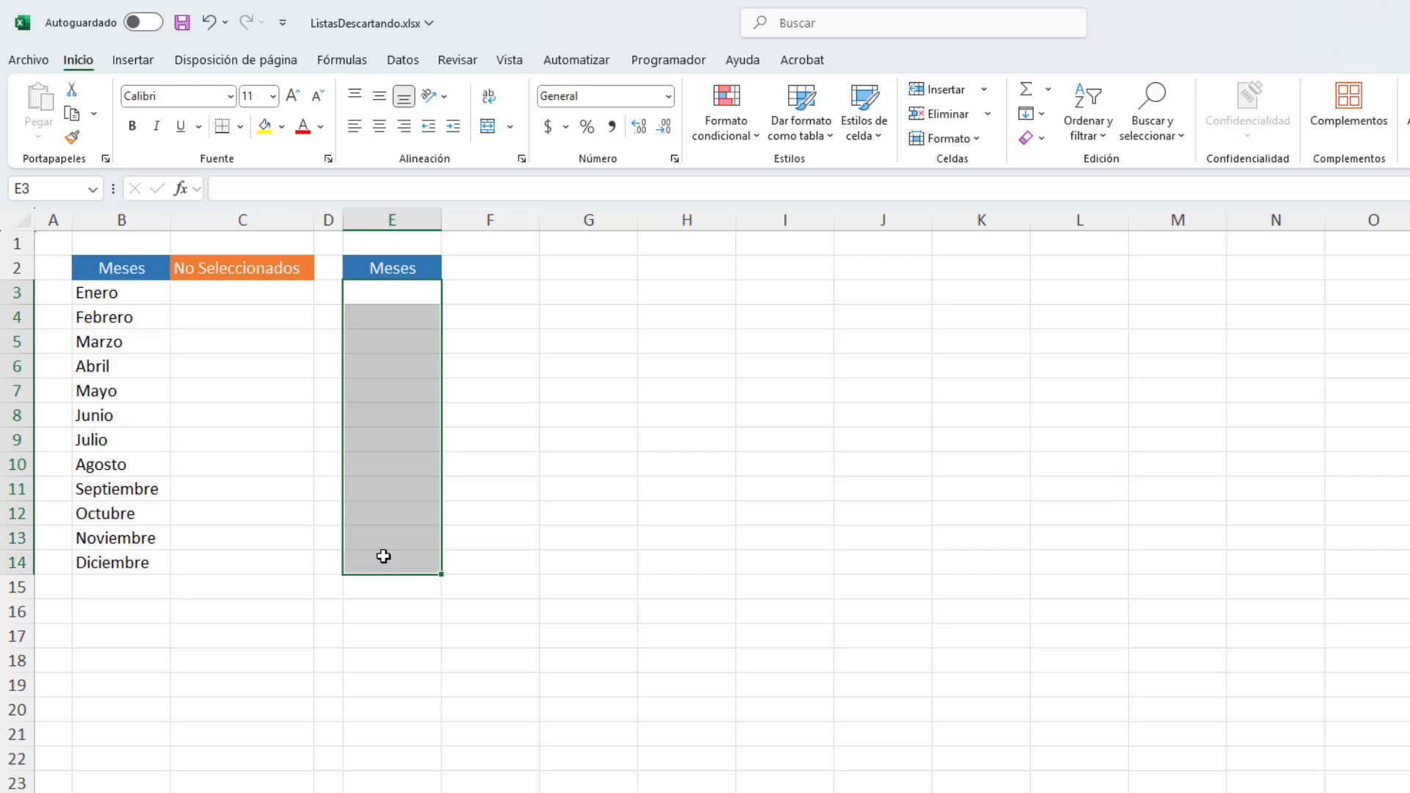
# Enter the formula =CONTAR.SI(E3:E14,B3:B14) in C3 to count each listed month within the selection range.
pyautogui.click(224, 297)
pyautogui.write('=cont')
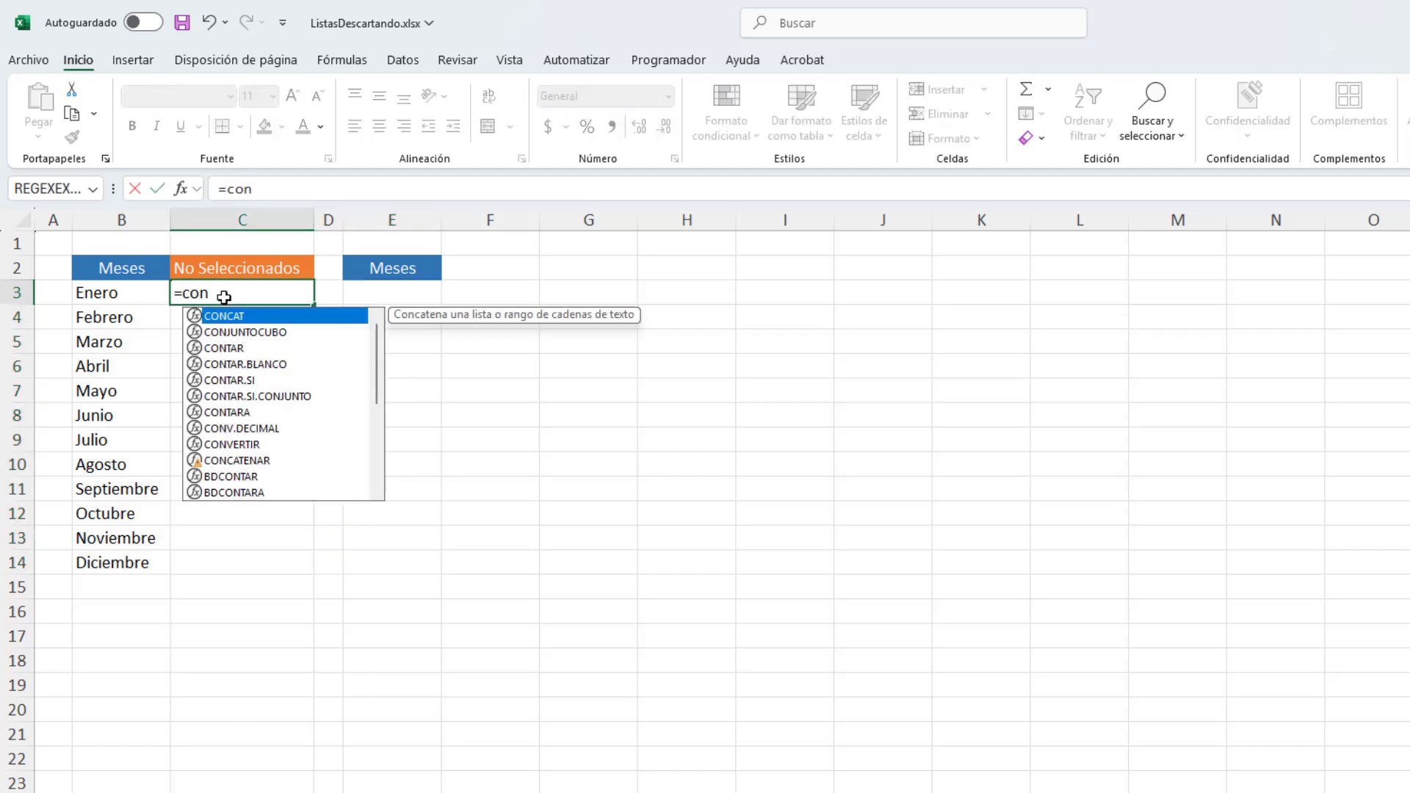
pyautogui.press('Down')
pyautogui.press('Down')
pyautogui.press('Down')
pyautogui.press('Tab')
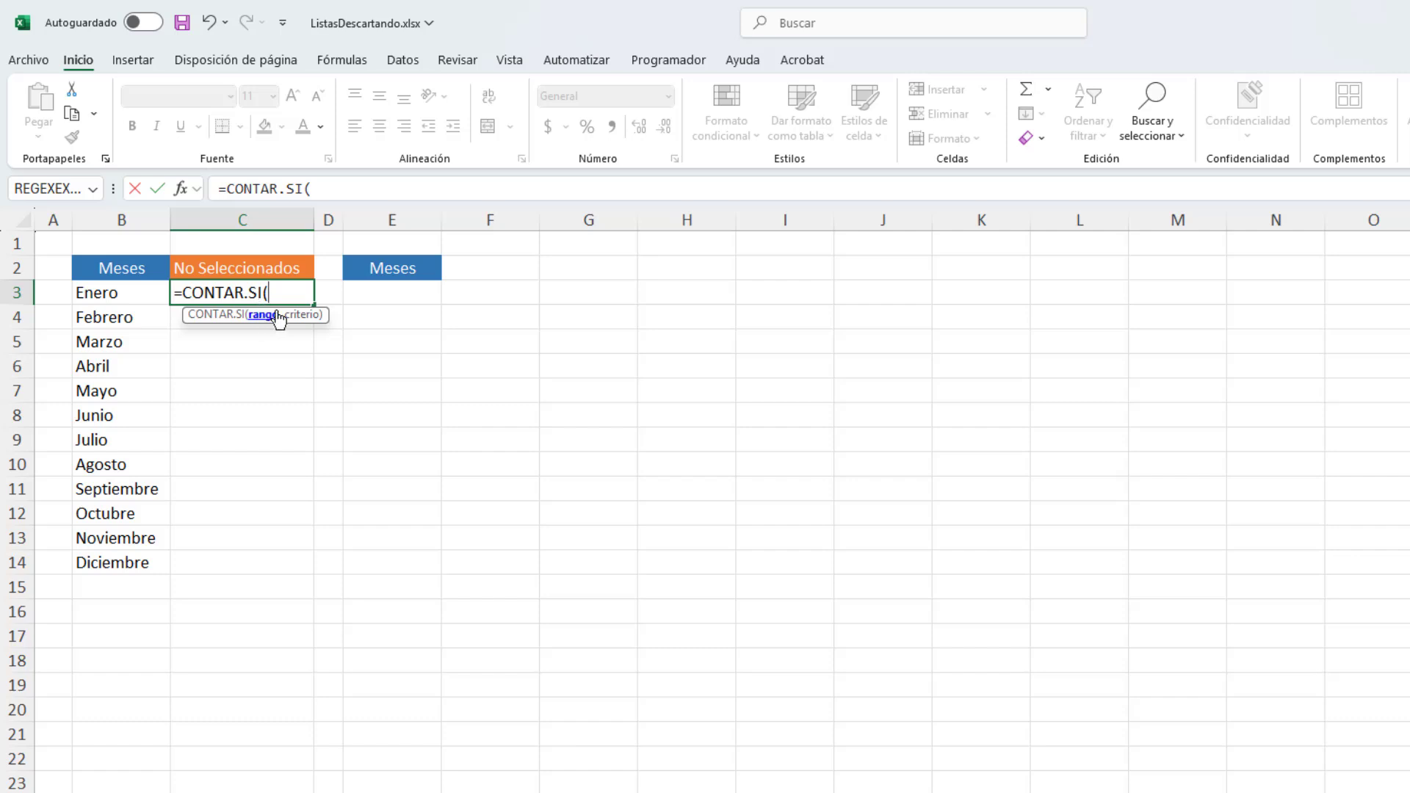
pyautogui.moveTo(368, 293); pyautogui.dragTo(382, 561)
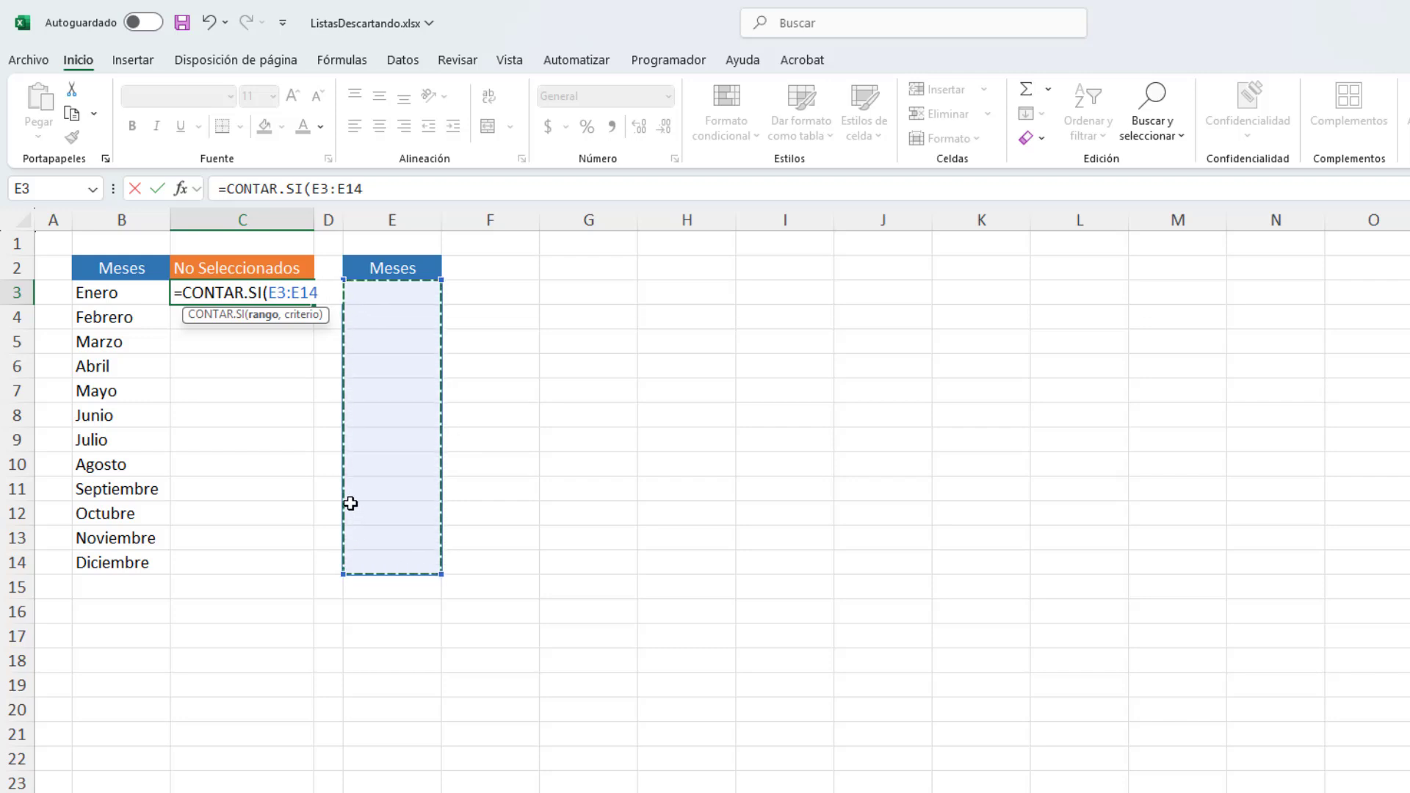
pyautogui.write(',')
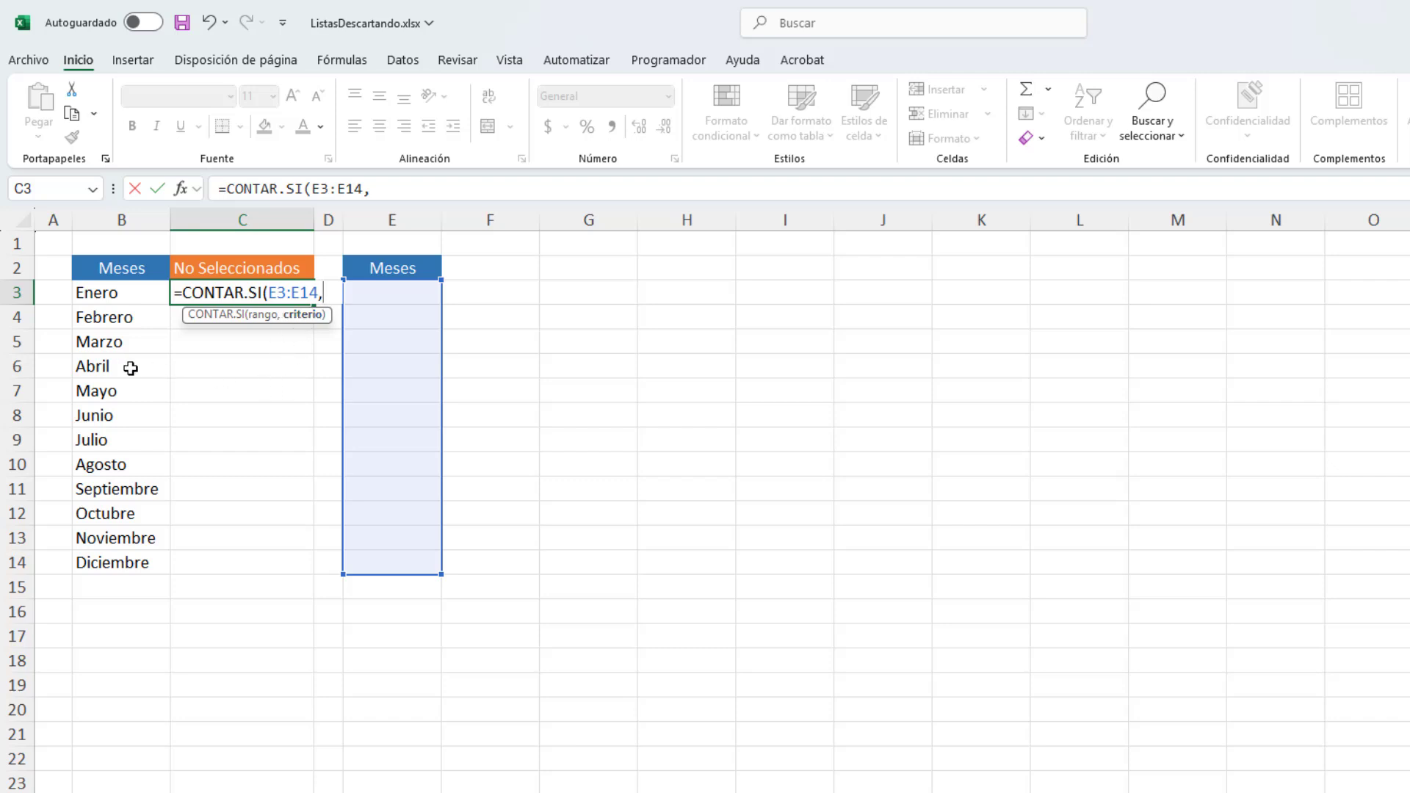
pyautogui.moveTo(113, 295); pyautogui.dragTo(128, 559)
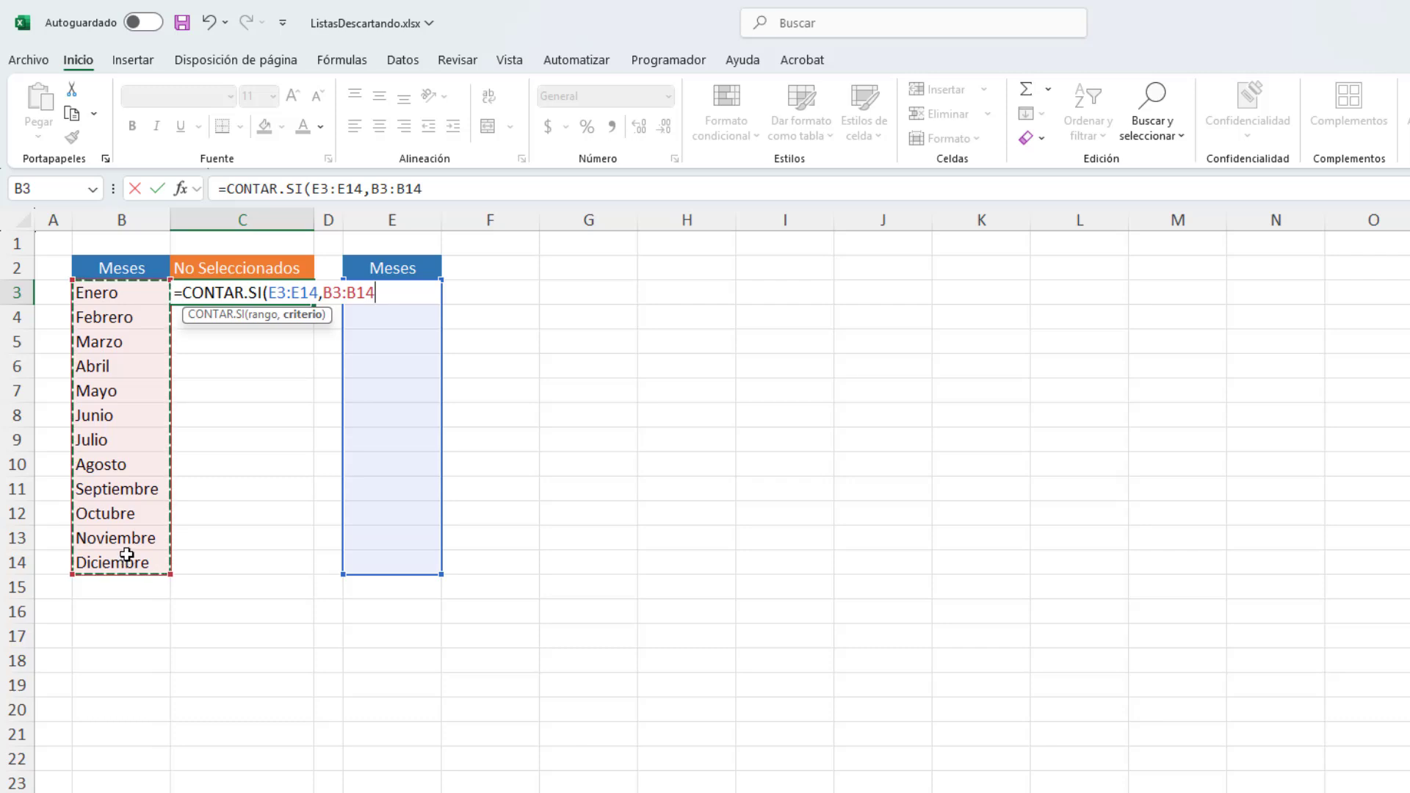
pyautogui.press('Return')
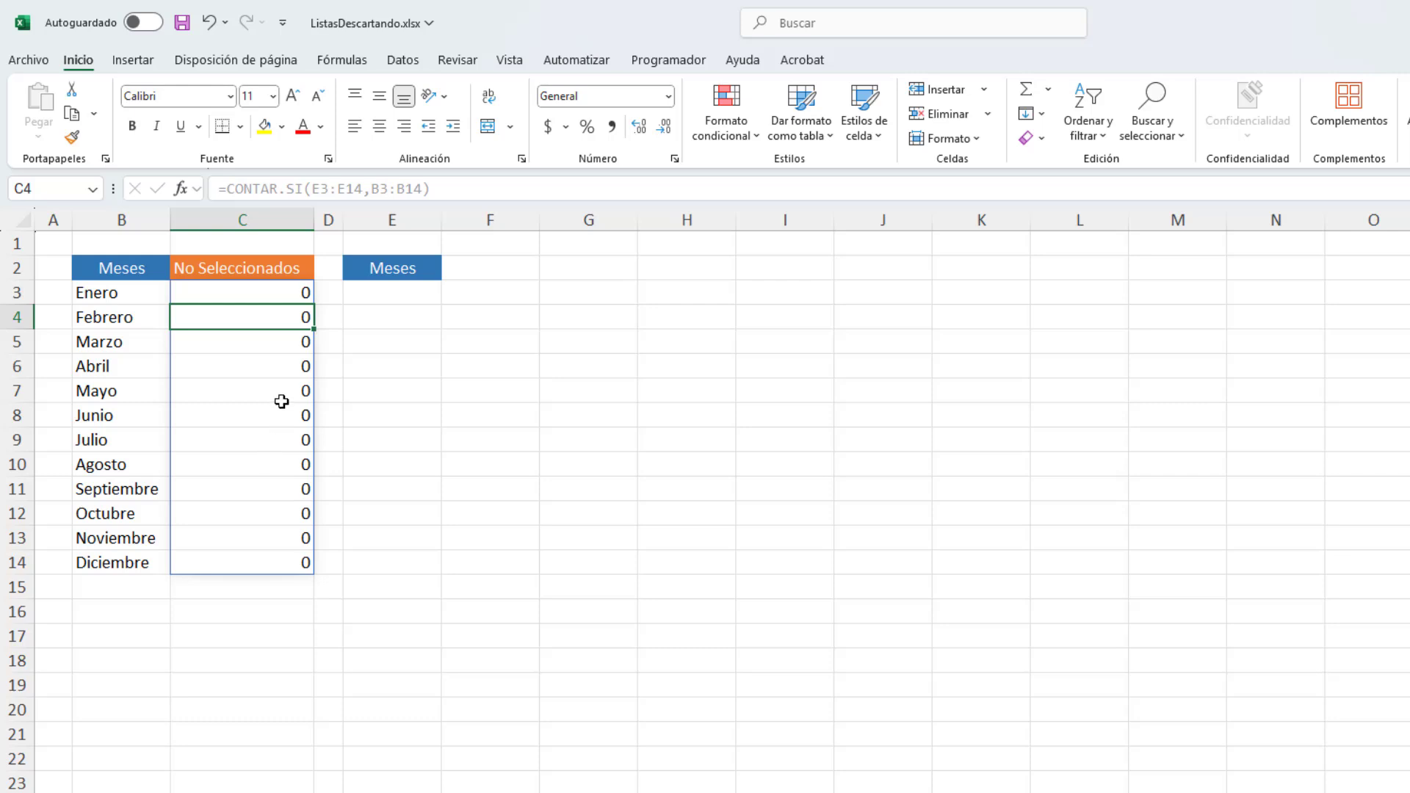
# Examine the CONTAR.SI results in column C against the months in column B and the range E3:E14.
pyautogui.click(283, 293)
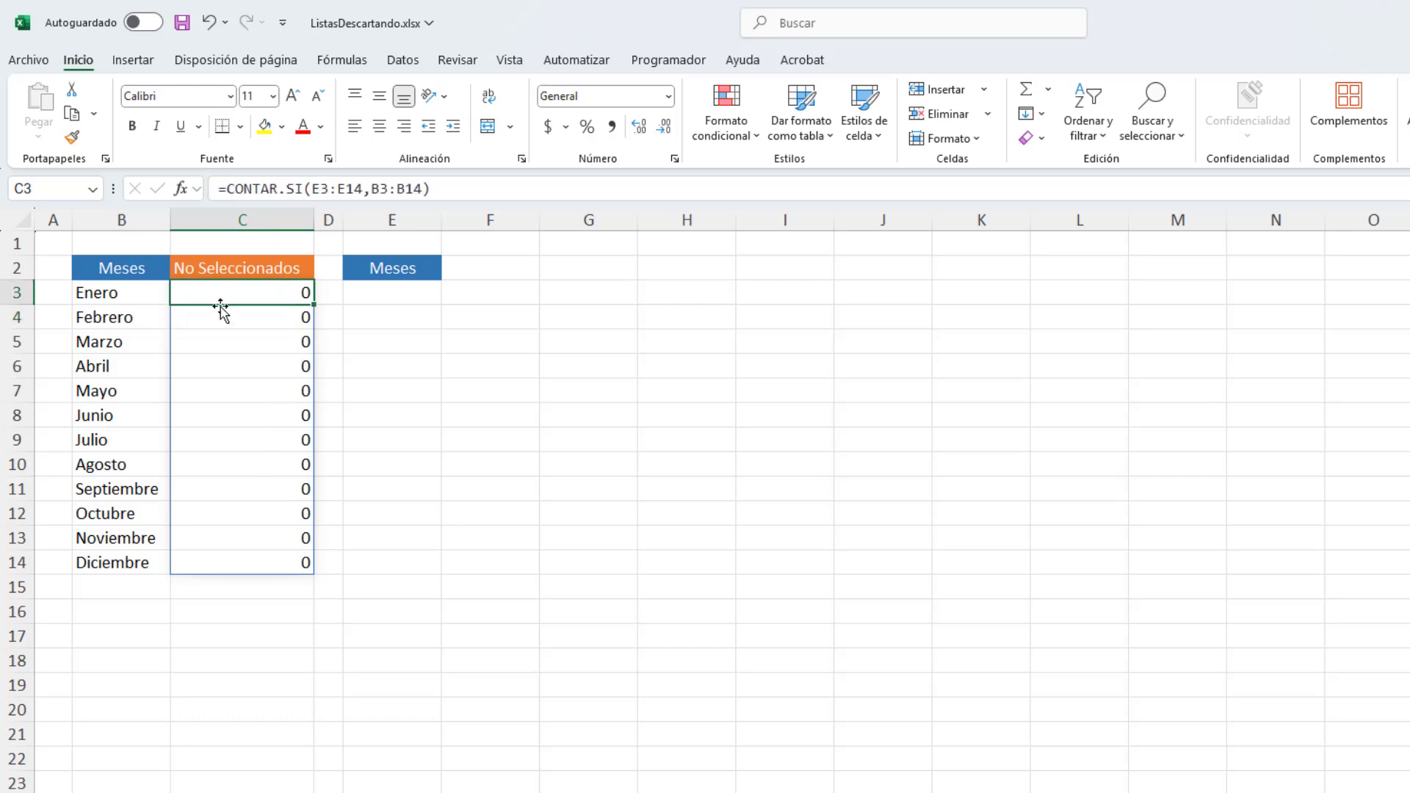
pyautogui.click(123, 297)
pyautogui.click(119, 315)
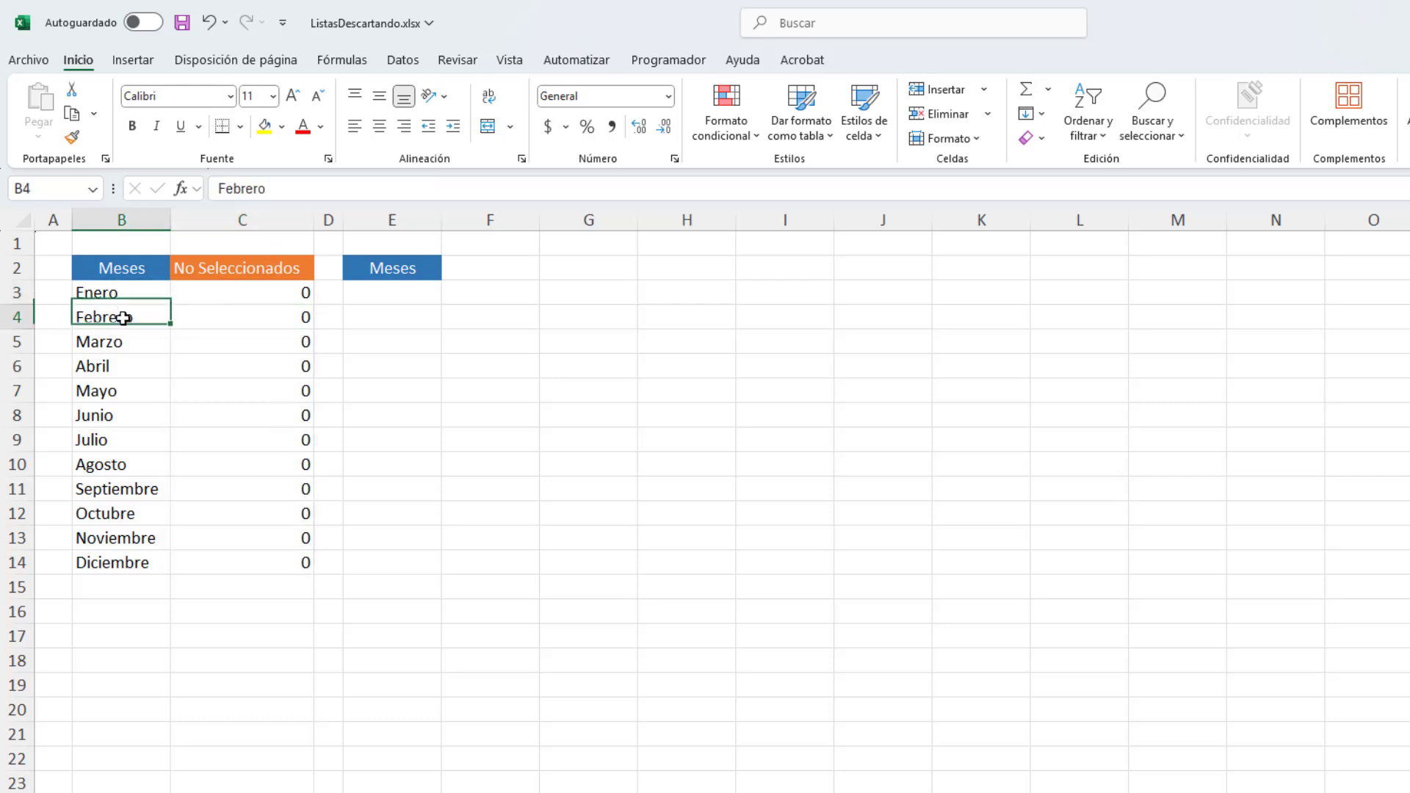
pyautogui.click(122, 340)
pyautogui.click(121, 301)
pyautogui.click(242, 295)
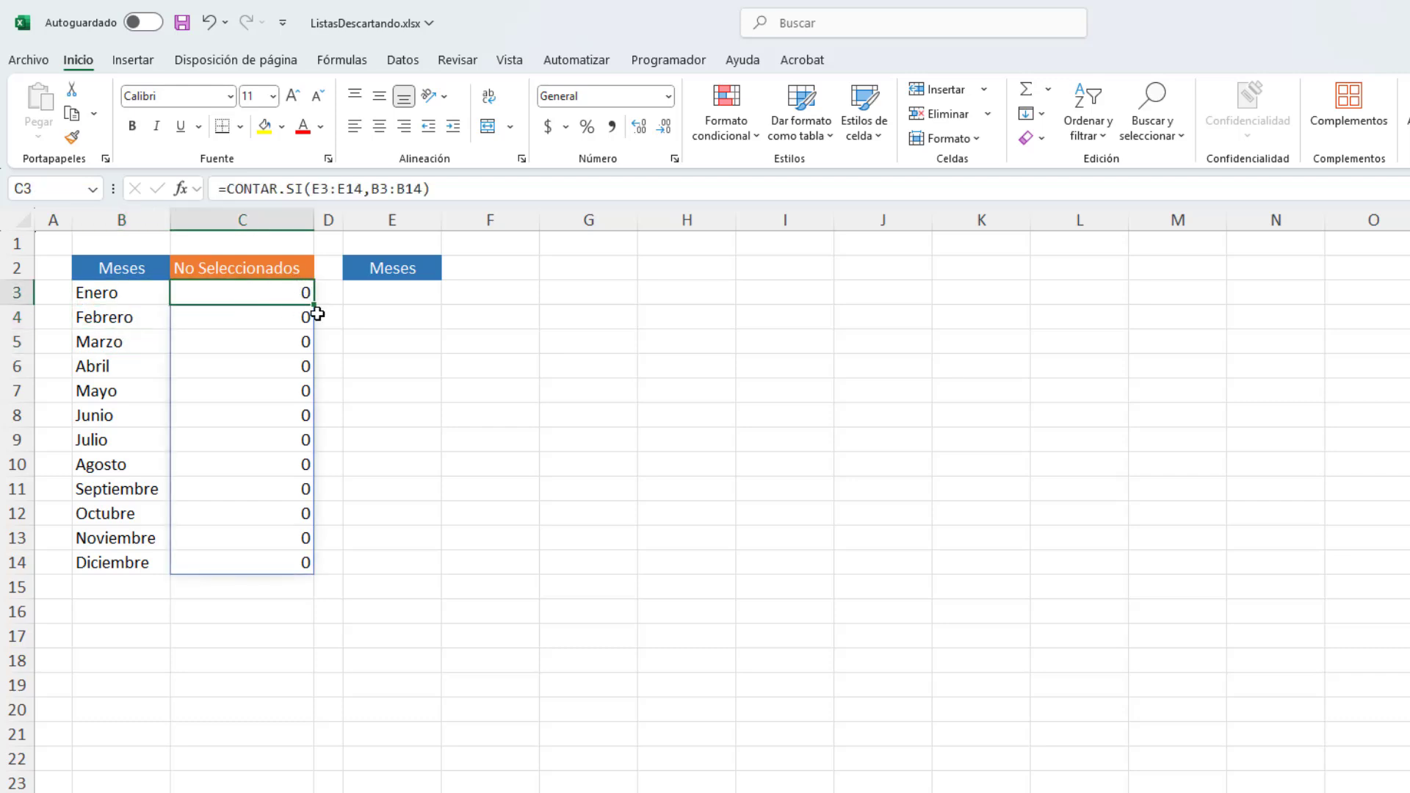
pyautogui.moveTo(375, 297); pyautogui.dragTo(378, 551)
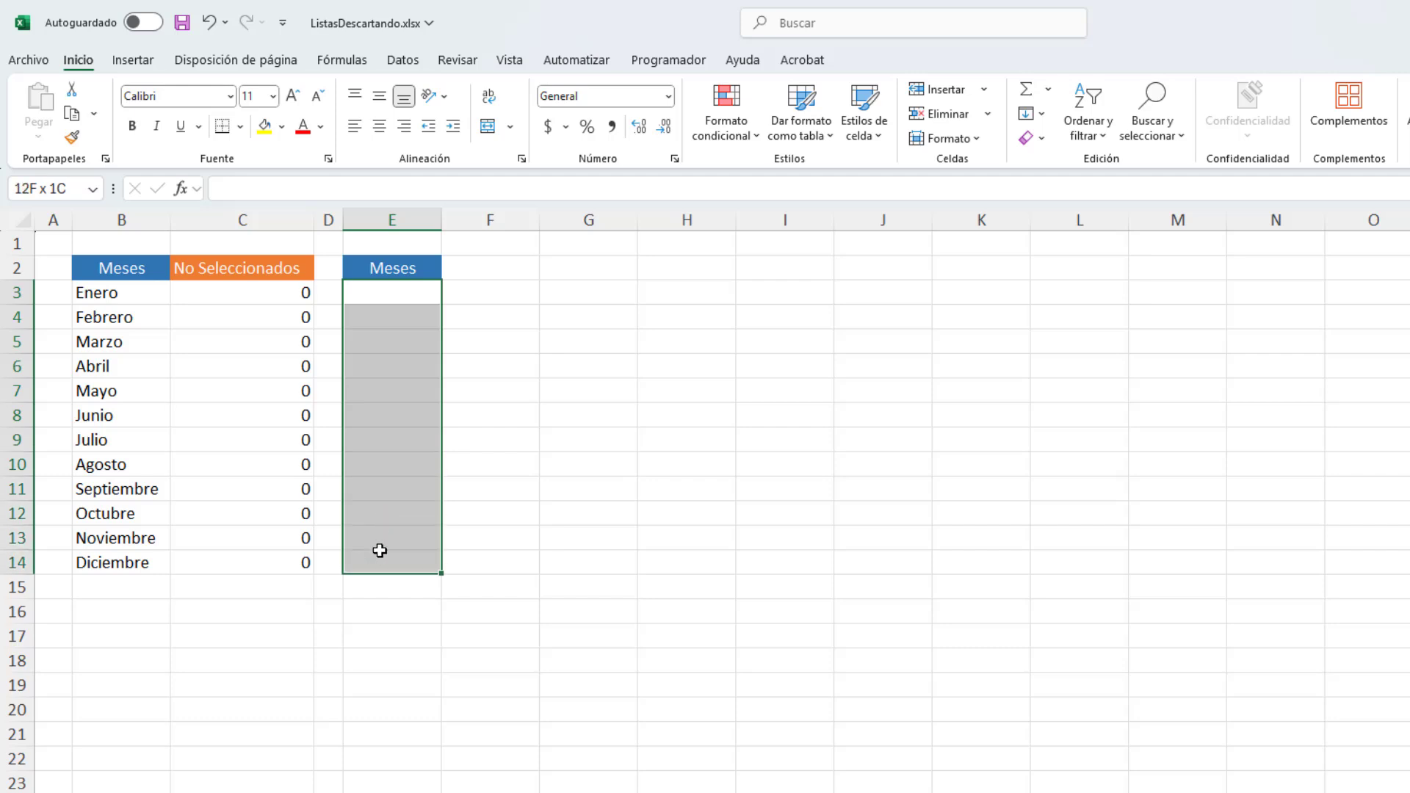
# Enter Abril in E3 and Mayo in E4 as chosen months.
pyautogui.click(386, 296)
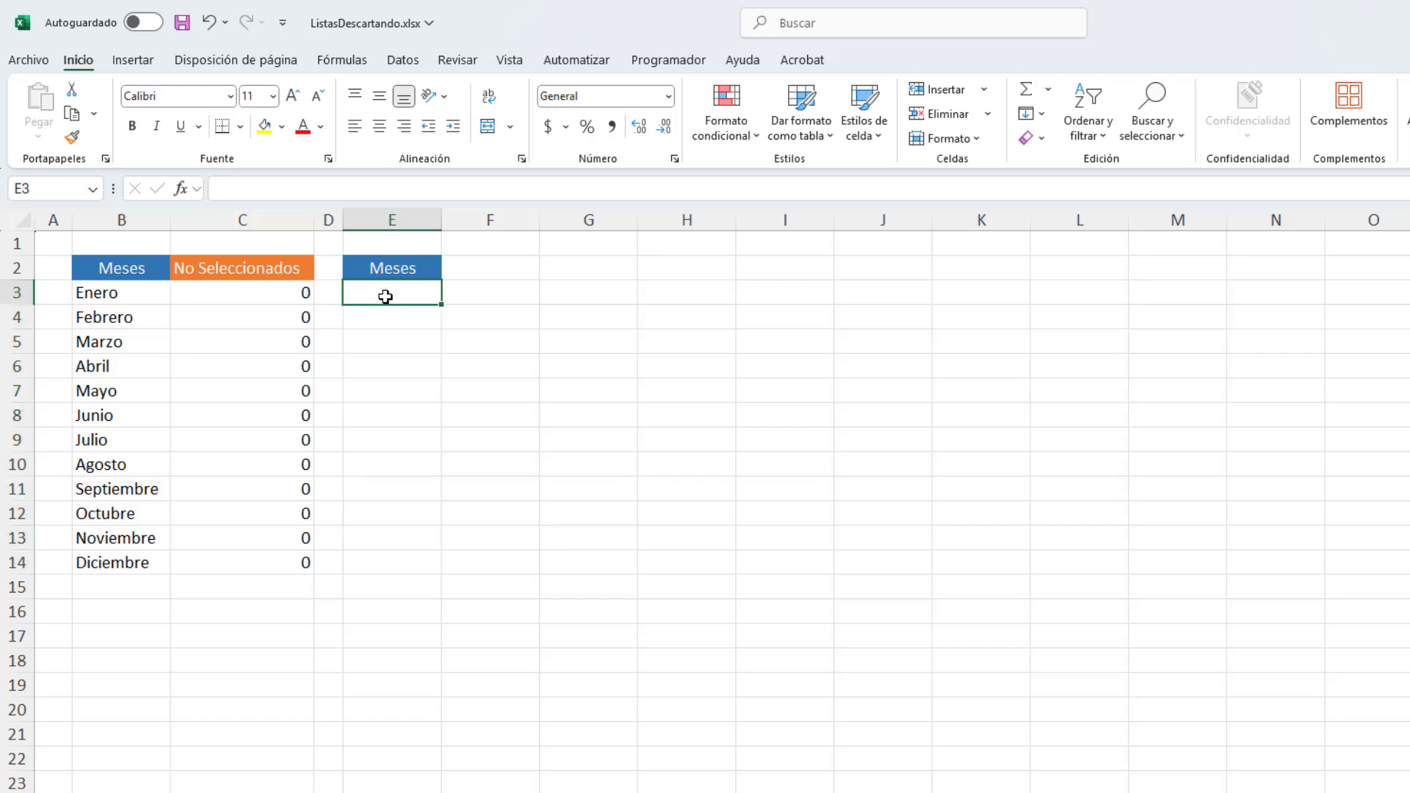
pyautogui.write('A')
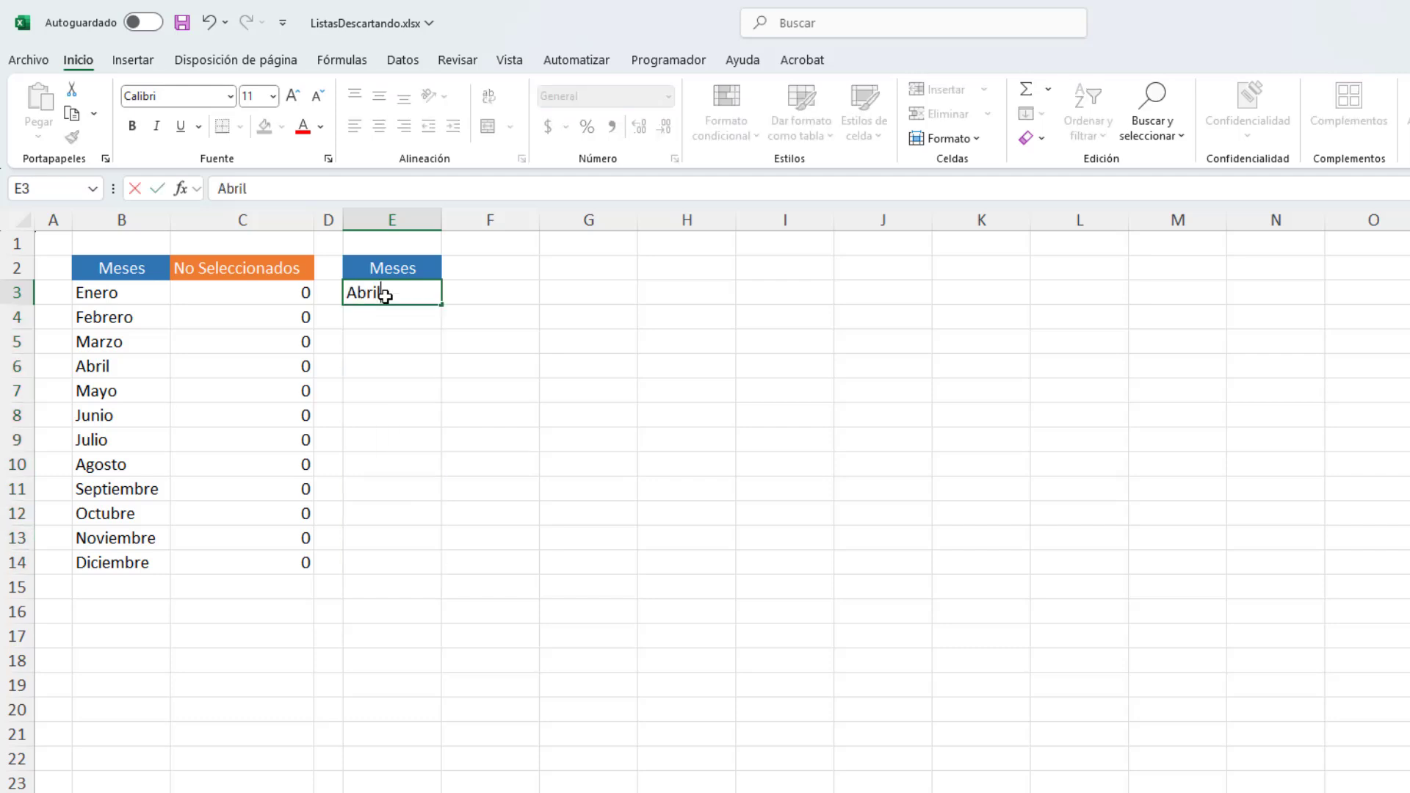
pyautogui.write('bril')
pyautogui.press('Return')
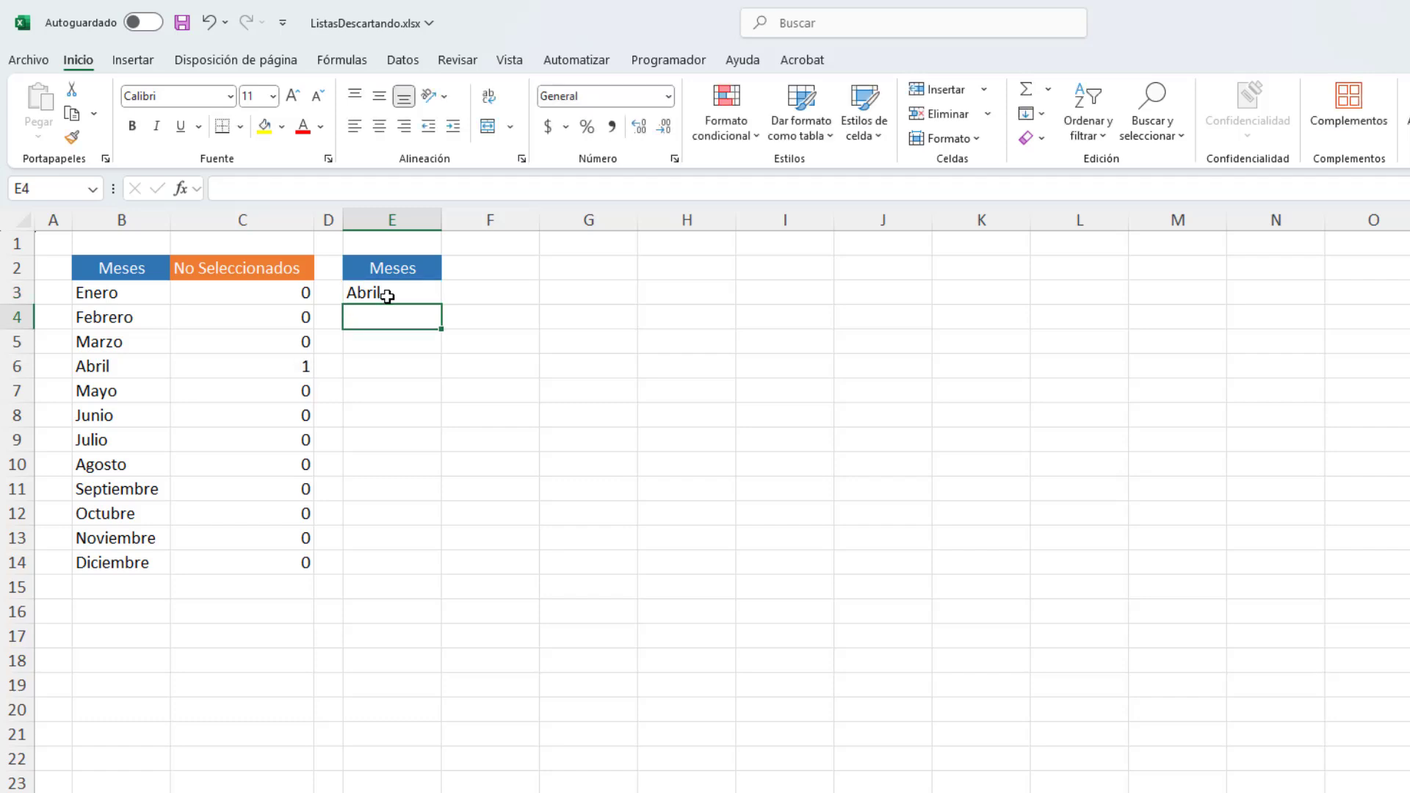
pyautogui.click(119, 367)
pyautogui.click(272, 374)
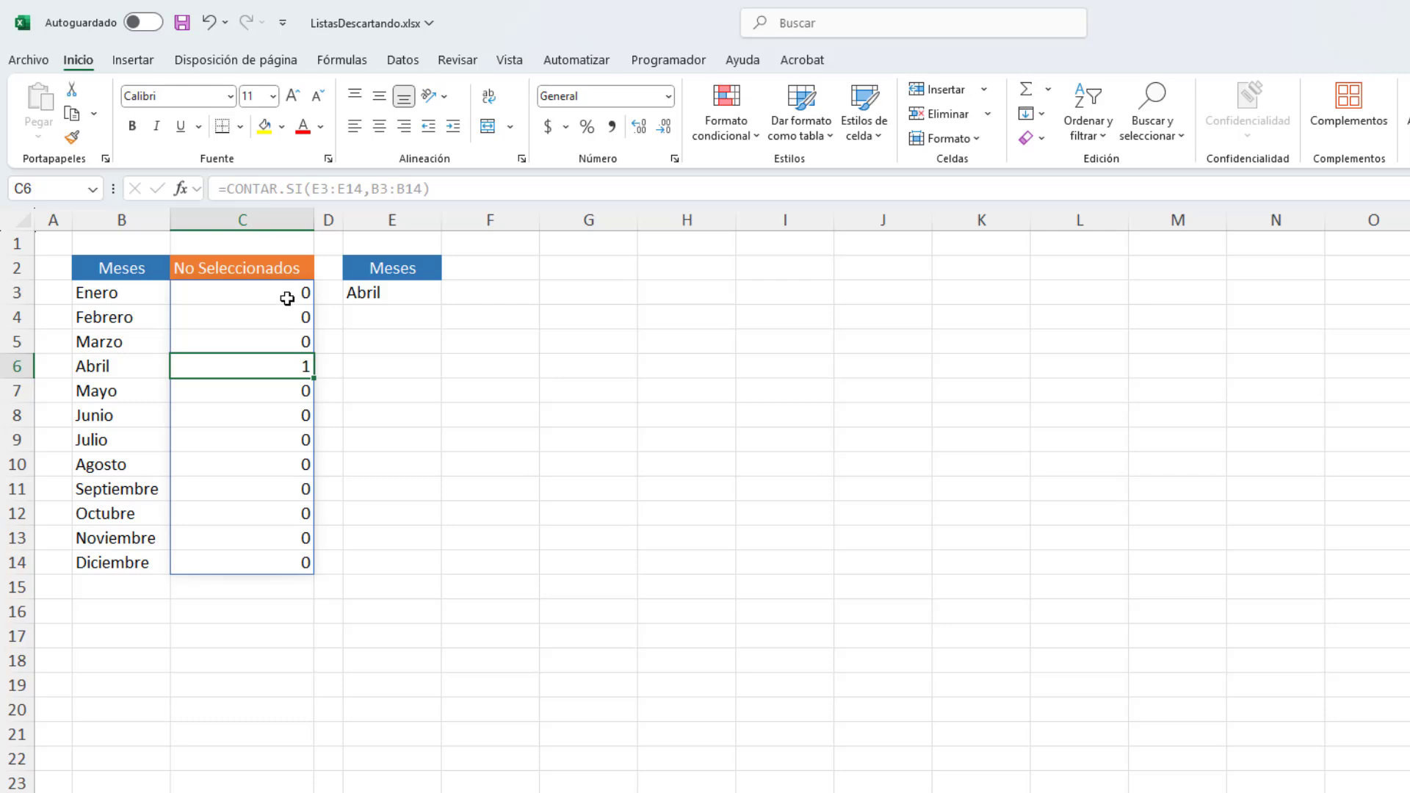
pyautogui.moveTo(377, 290); pyautogui.dragTo(386, 565)
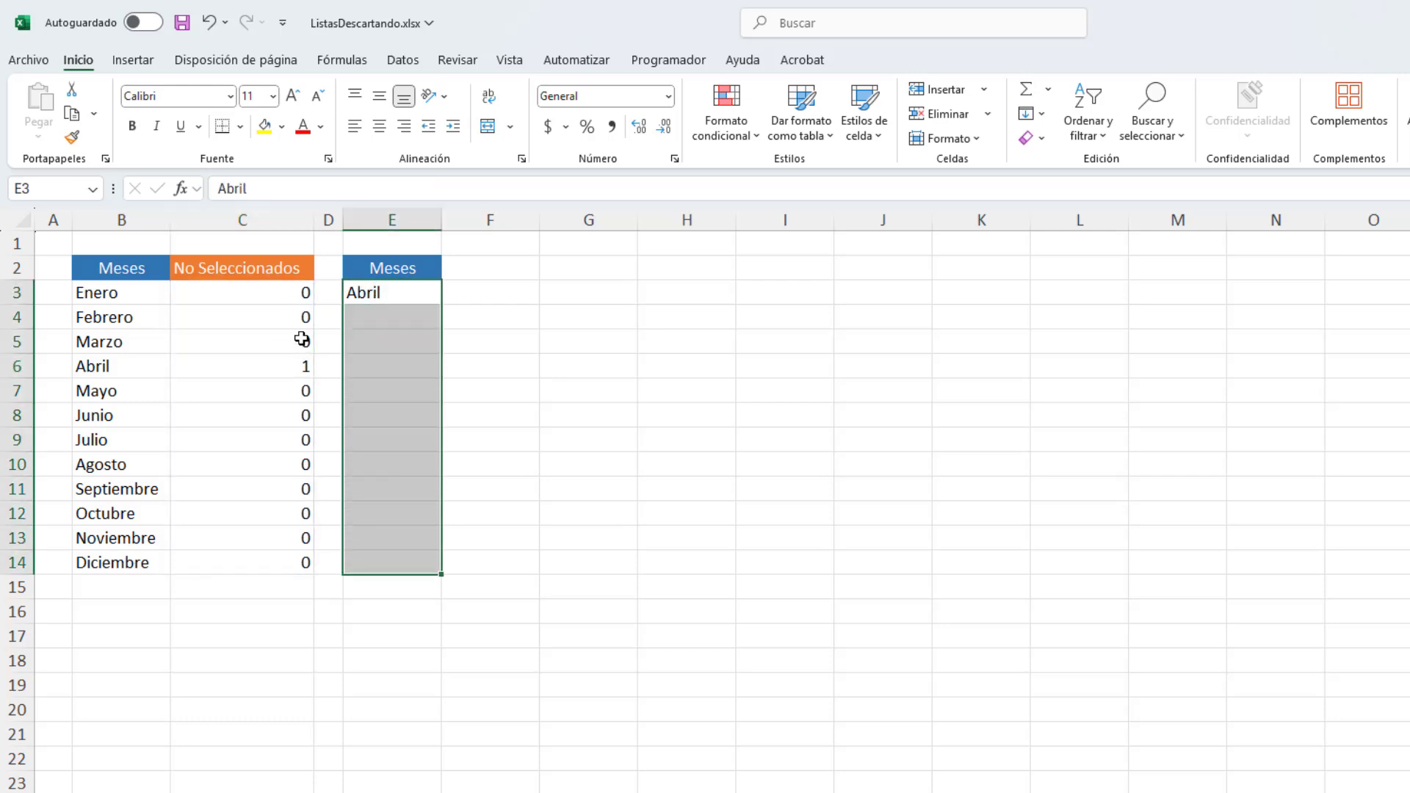
pyautogui.click(373, 321)
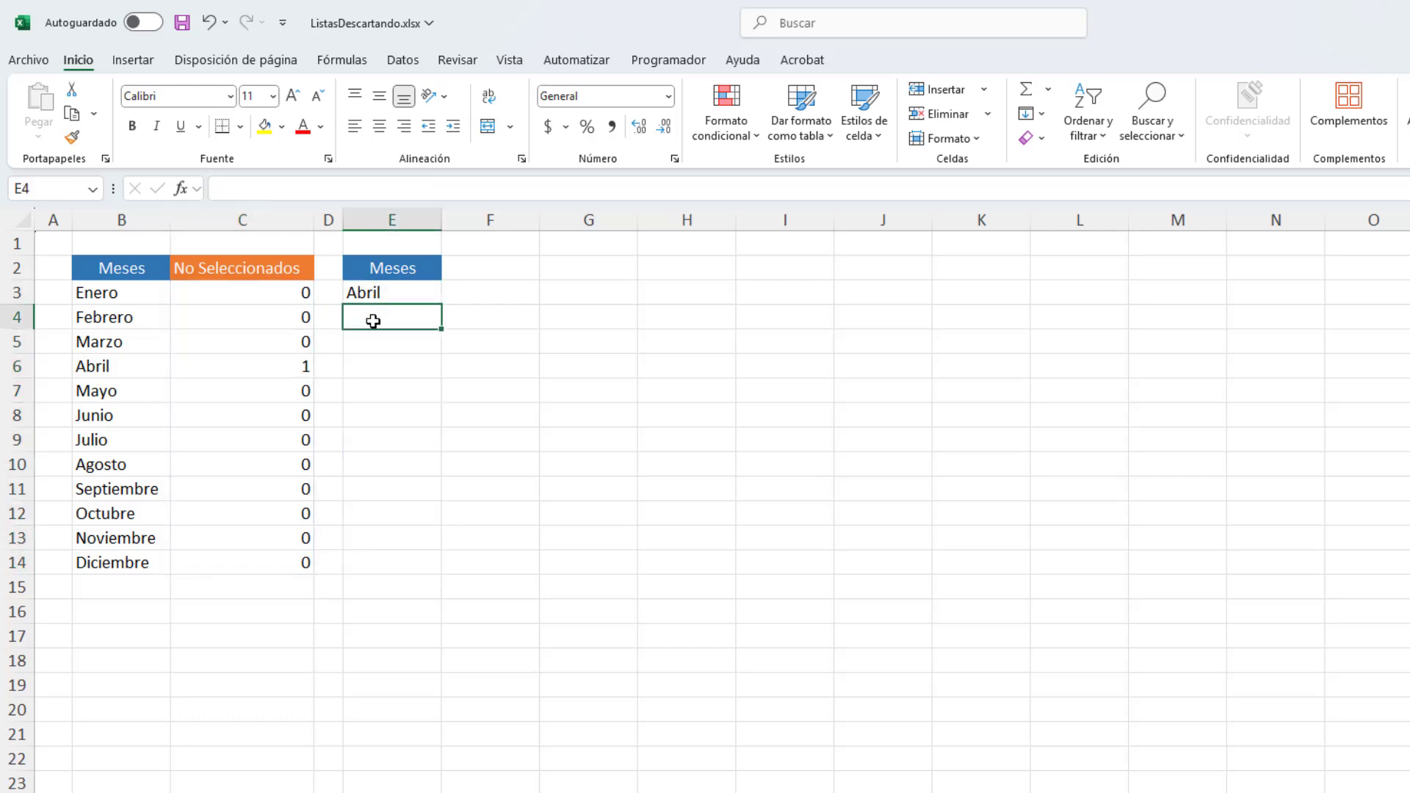
pyautogui.write('Mayo')
pyautogui.press('Return')
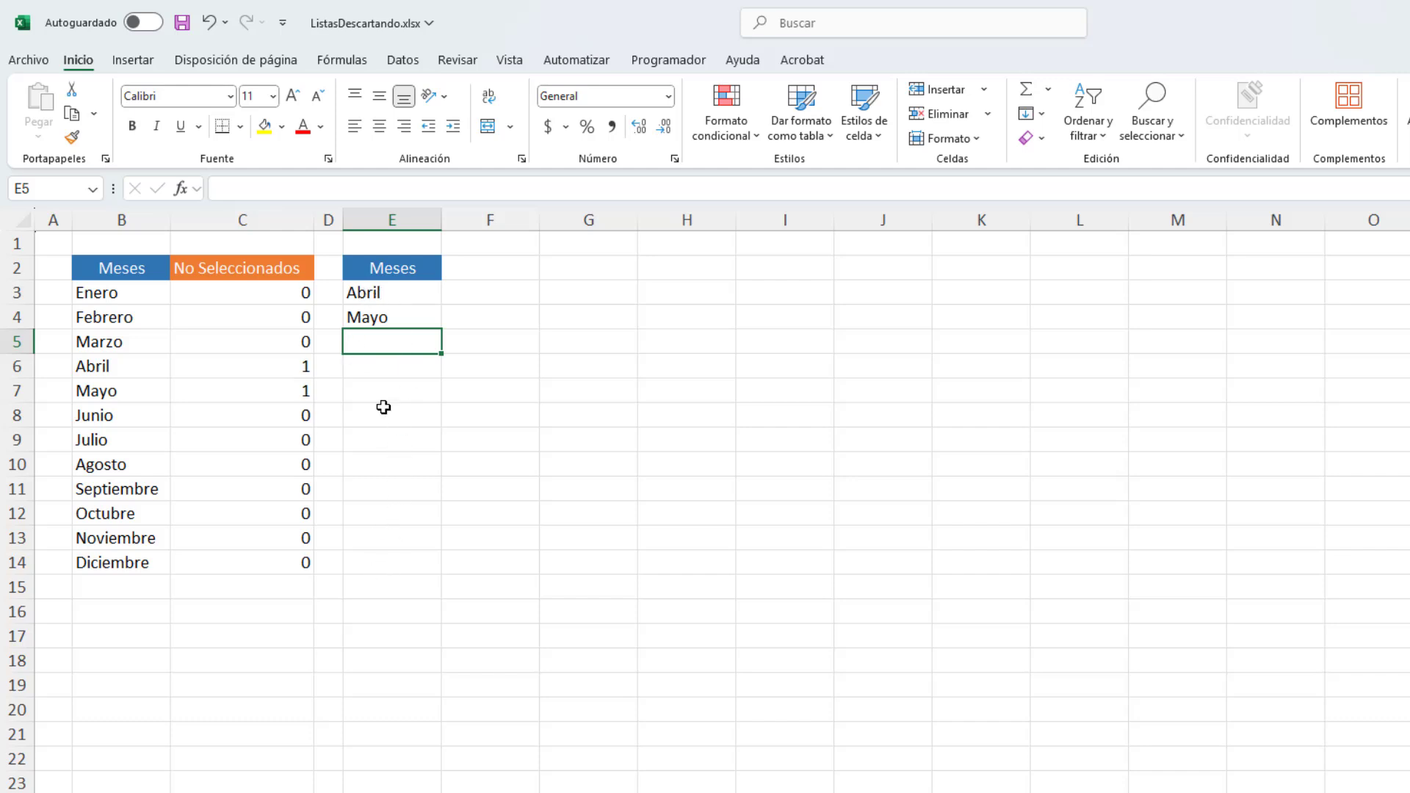
# Extend the CONTAR.SI formula in C3 with the comparison =0.
pyautogui.moveTo(390, 293); pyautogui.dragTo(394, 564)
pyautogui.click(285, 293)
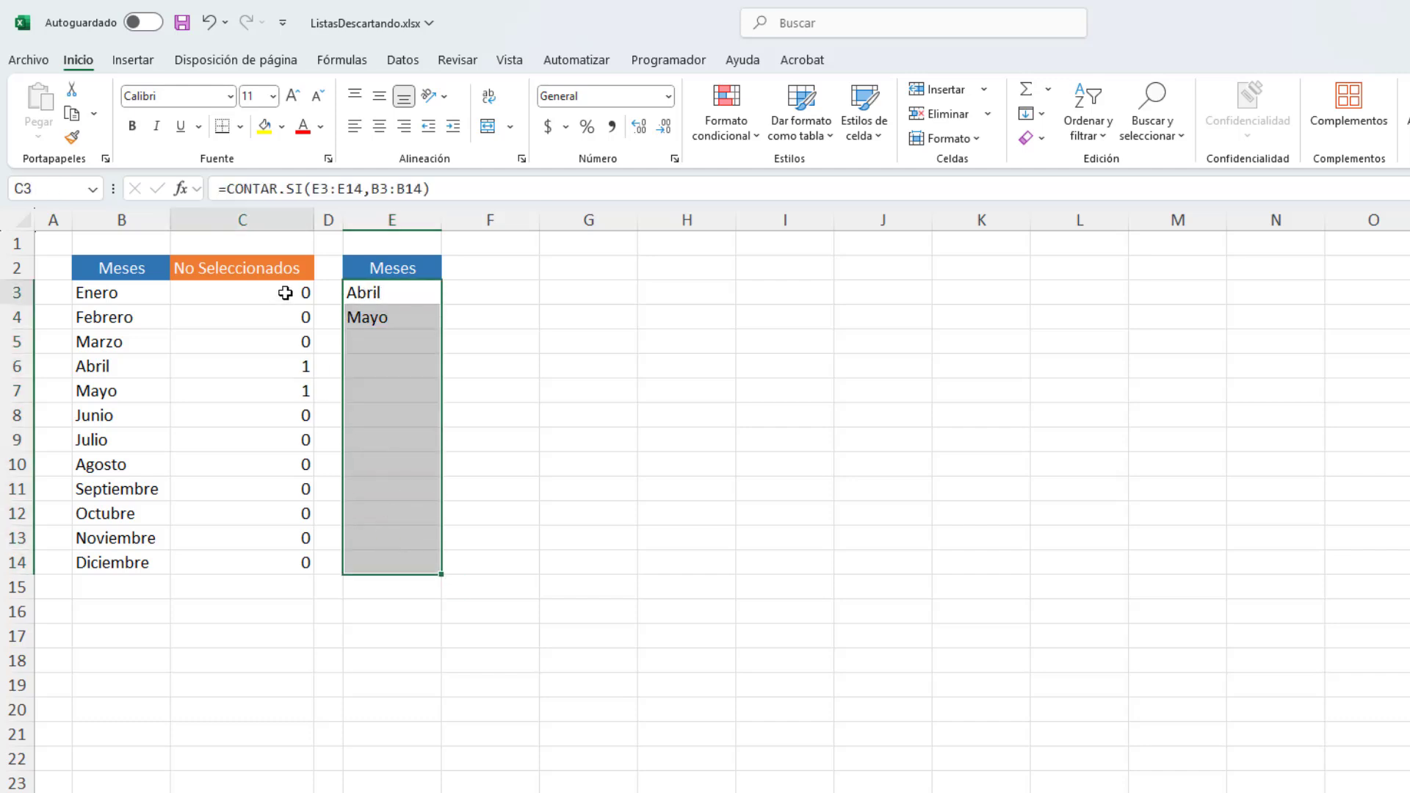
pyautogui.hotkey('ctrl', 'shift', 'Down')
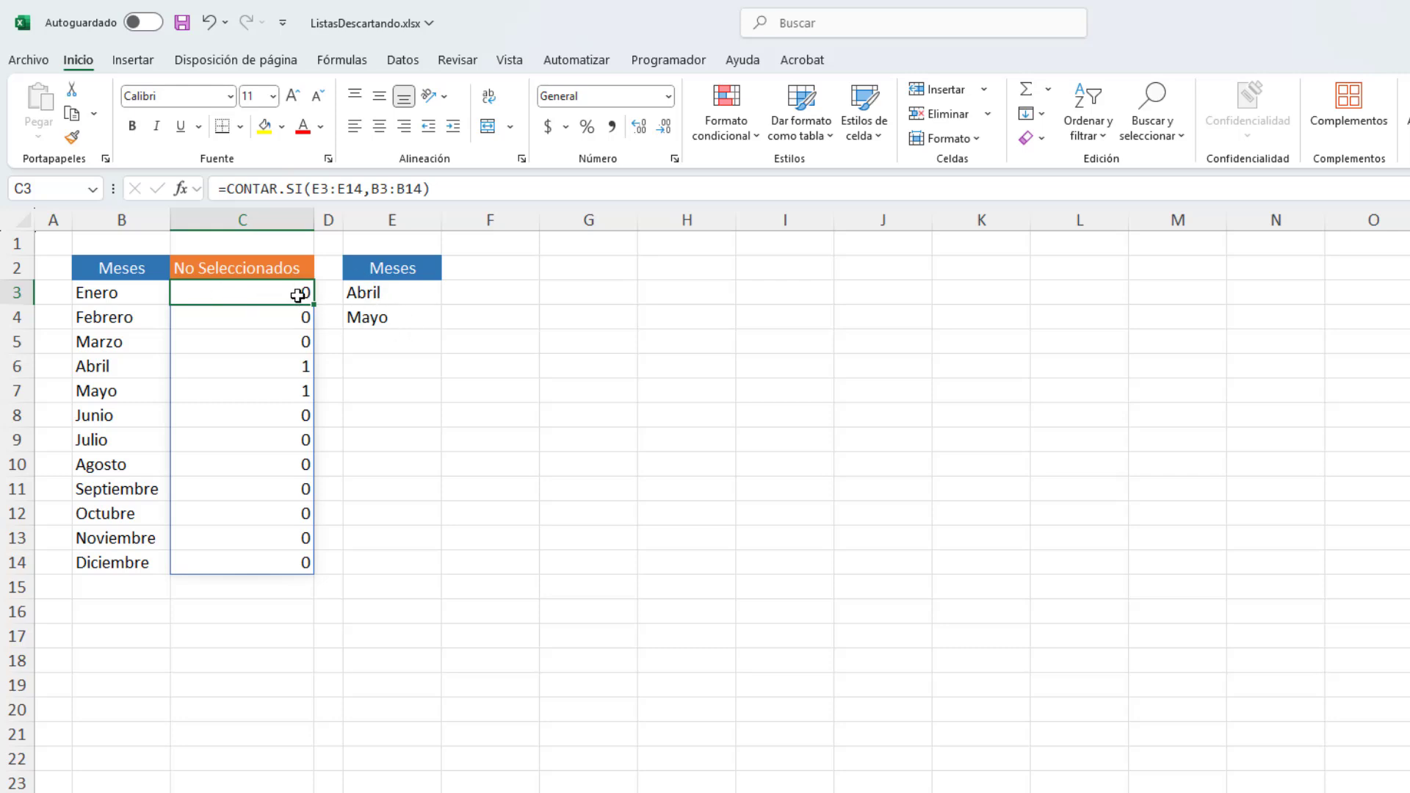
pyautogui.click(467, 189)
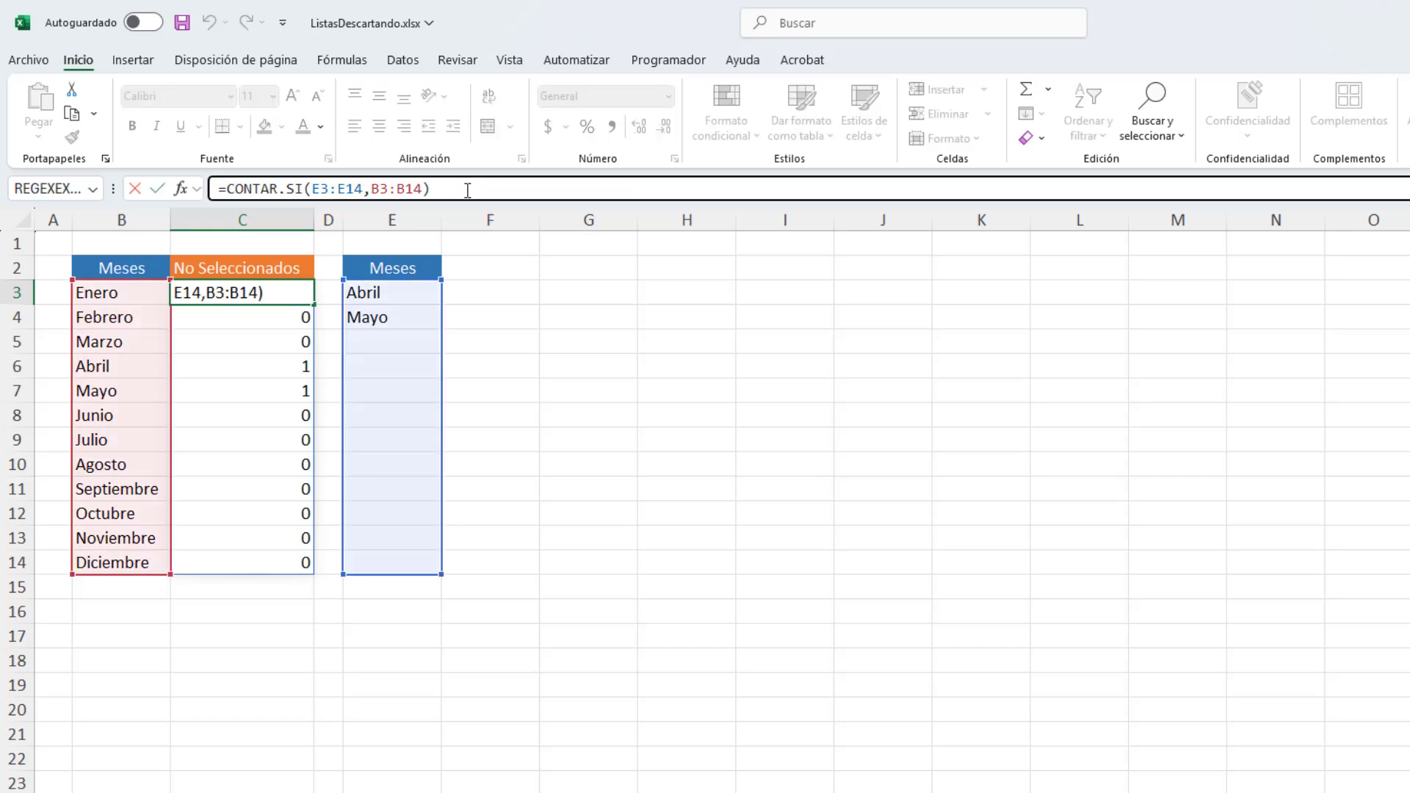
pyautogui.write('=0')
pyautogui.press('Return')
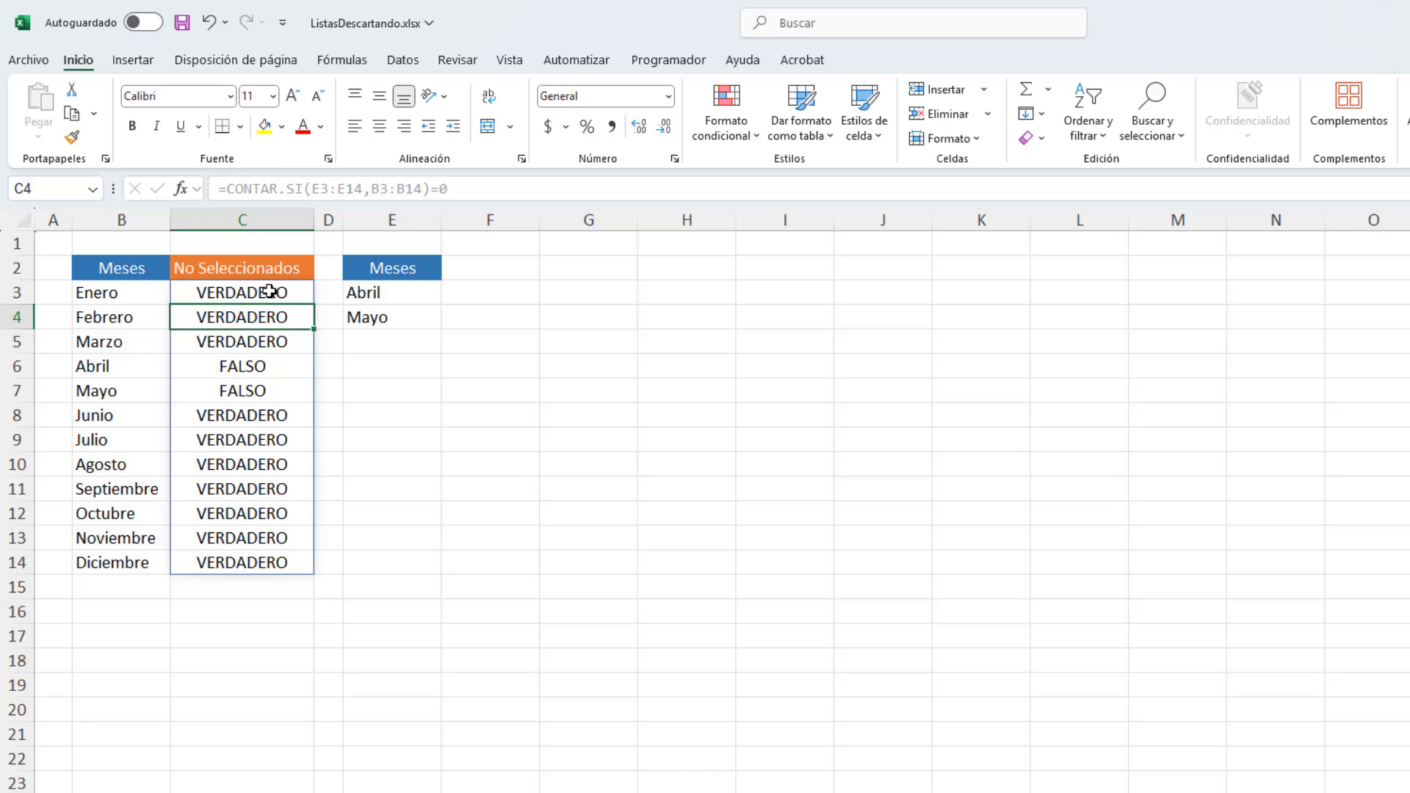
# Examine the logical results in column C for the chosen and the remaining months.
pyautogui.moveTo(269, 293); pyautogui.dragTo(271, 342)
pyautogui.moveTo(267, 420); pyautogui.dragTo(267, 557)
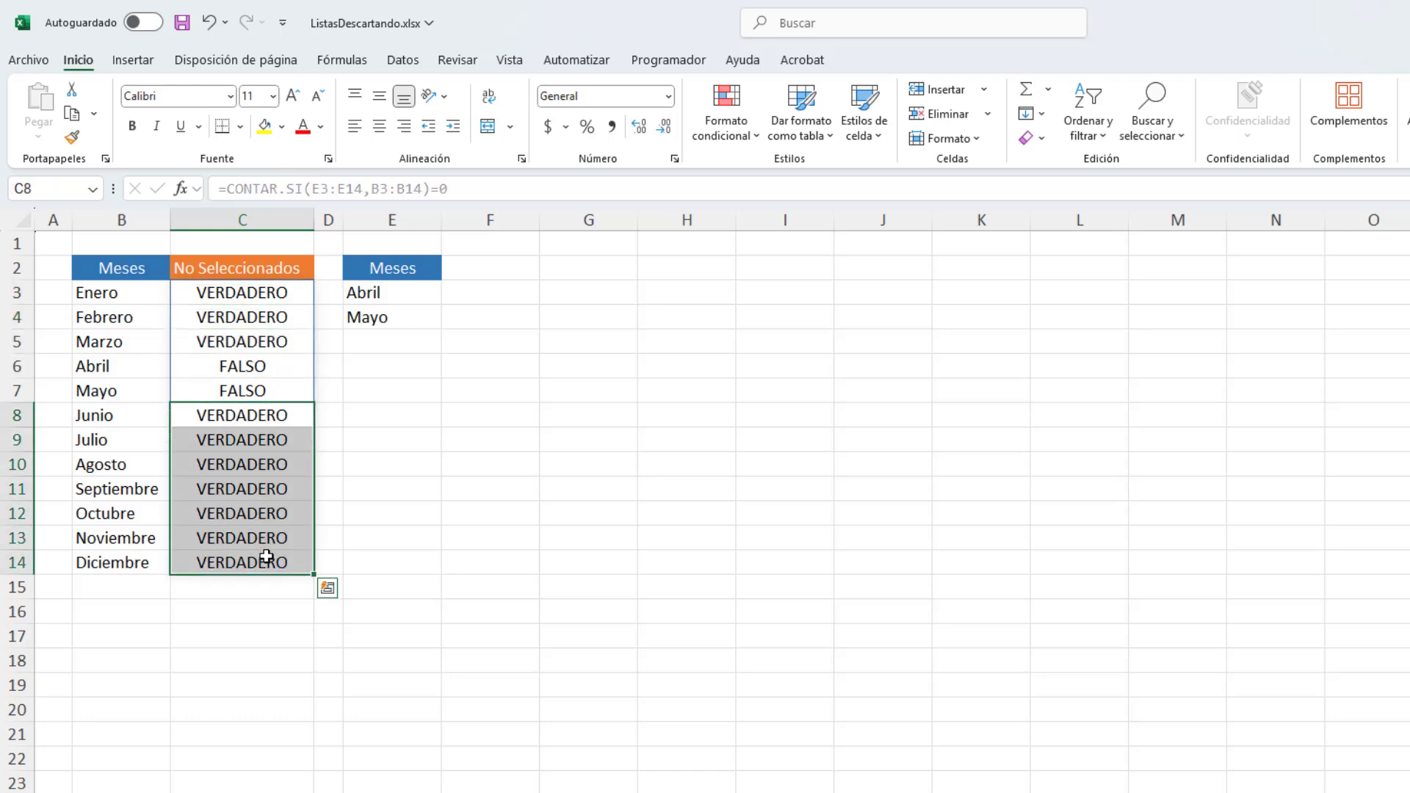
pyautogui.click(255, 366)
pyautogui.click(259, 382)
pyautogui.click(258, 367)
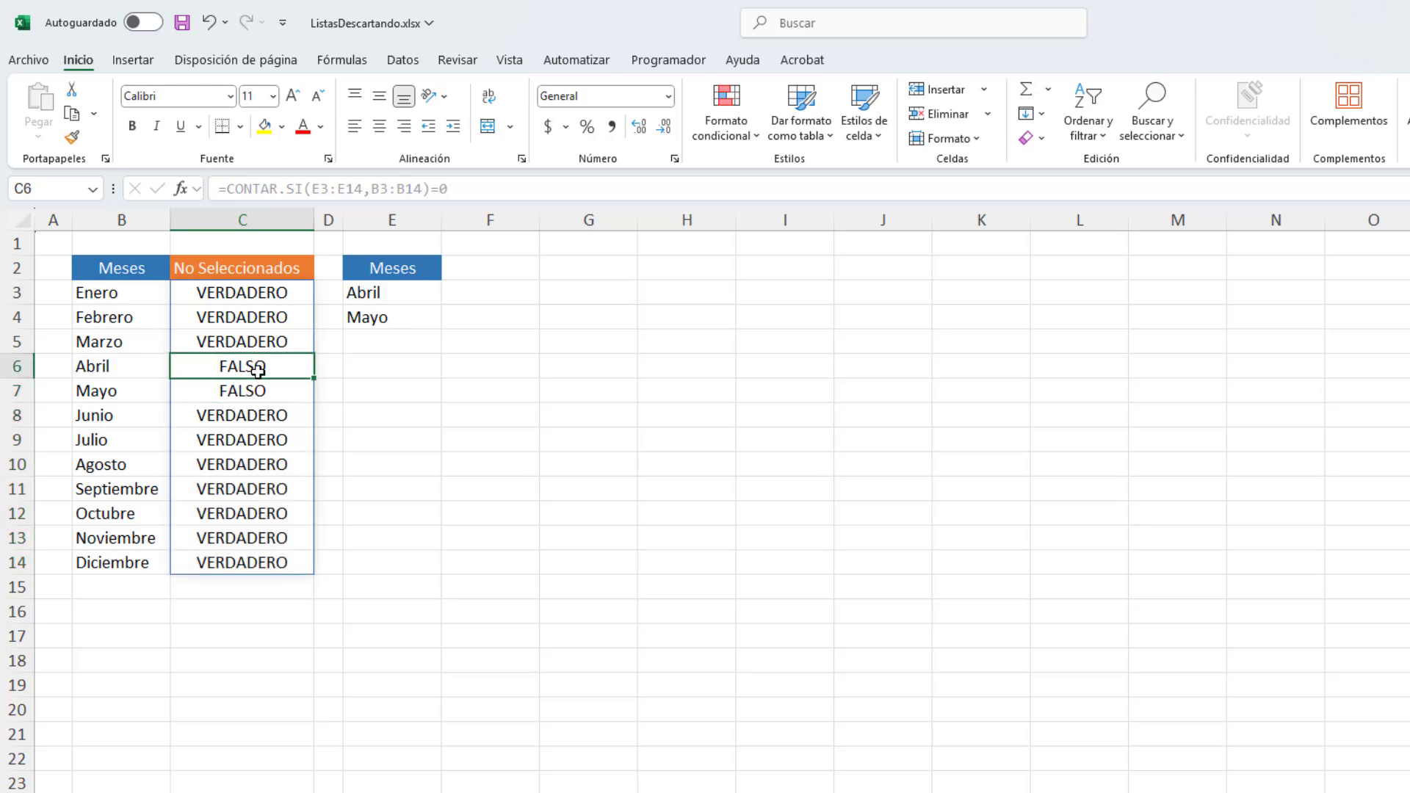
pyautogui.click(259, 385)
pyautogui.click(258, 372)
pyautogui.click(257, 389)
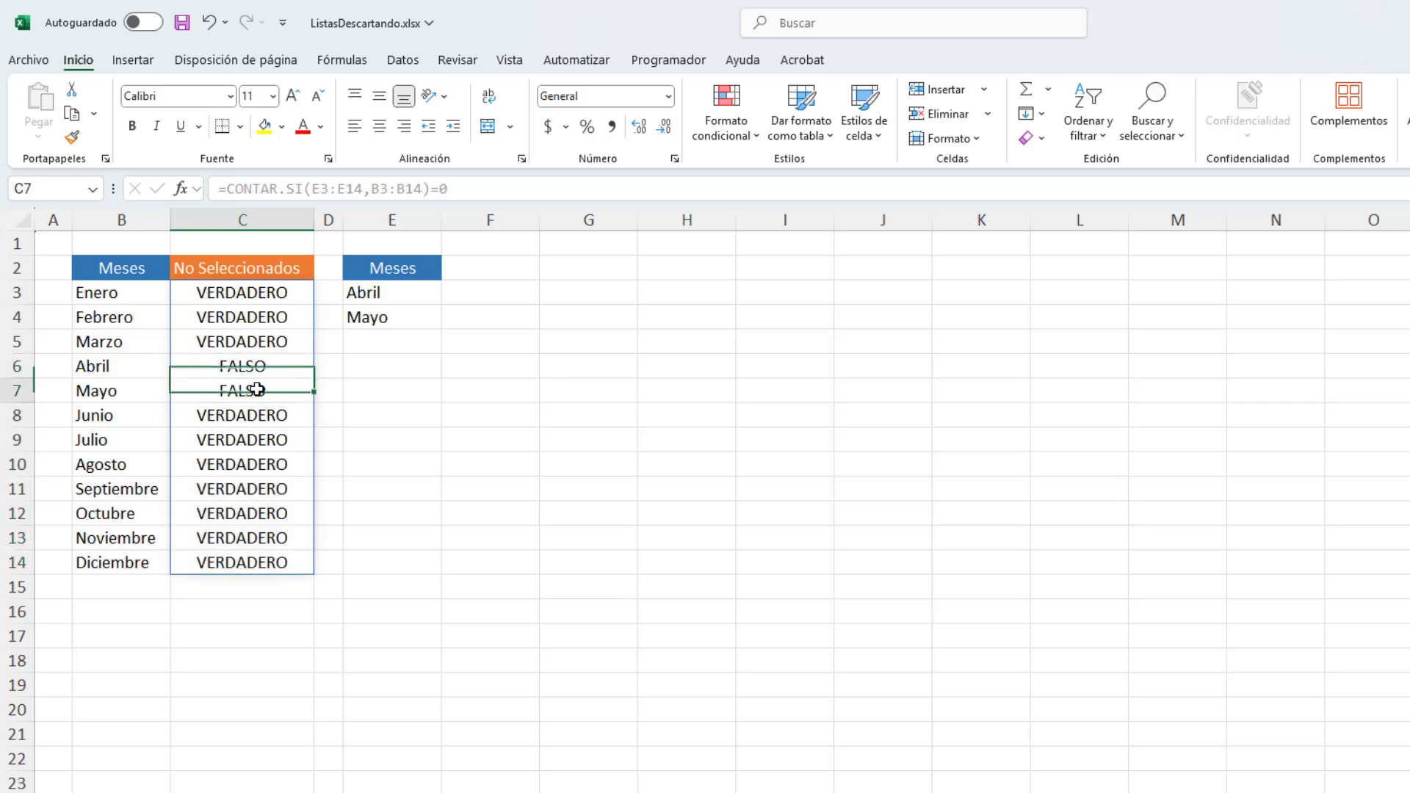
pyautogui.click(258, 367)
pyautogui.click(257, 390)
pyautogui.click(254, 369)
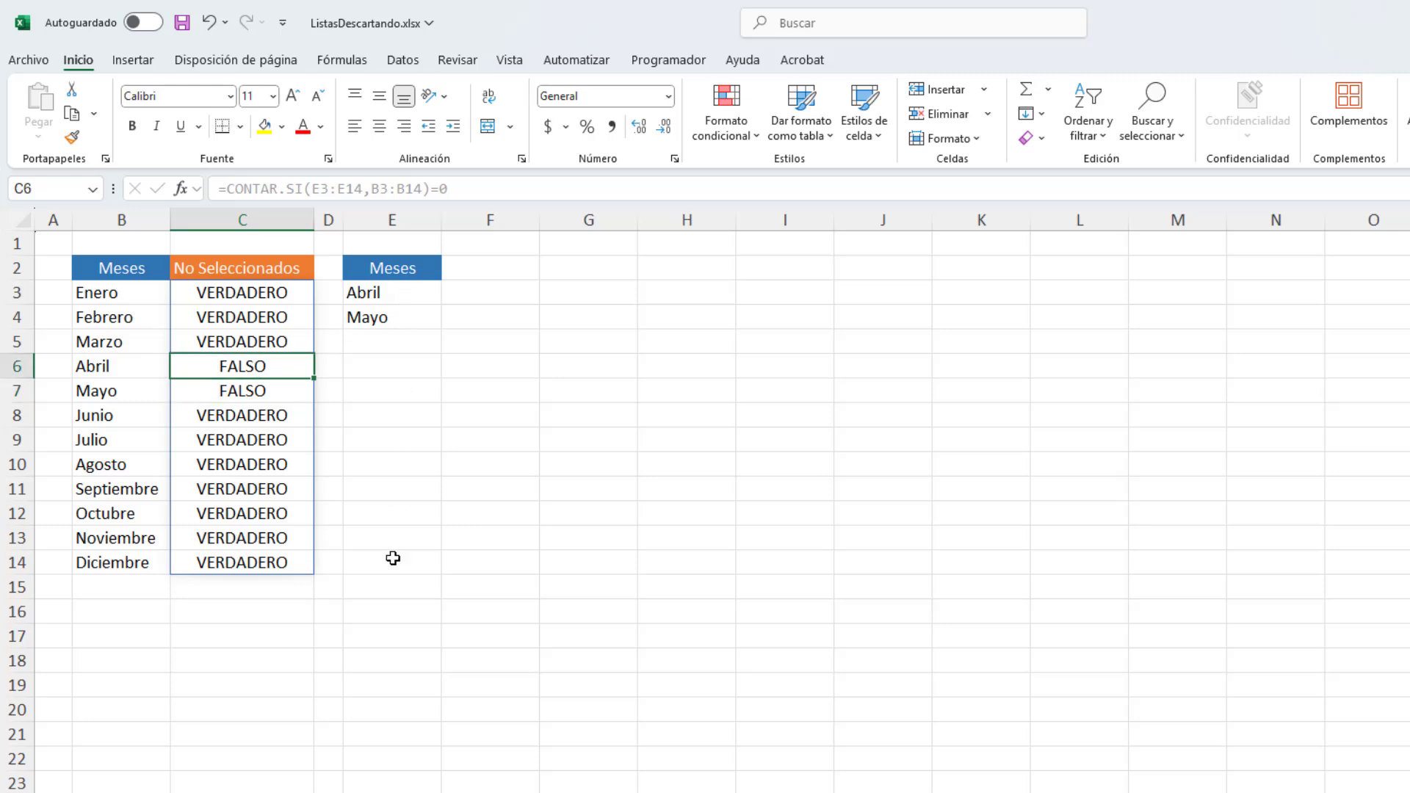
# Wrap the CONTAR.SI formula in C3 in FILTRAR, with the months in B3:B14 as the array to filter.
pyautogui.click(259, 295)
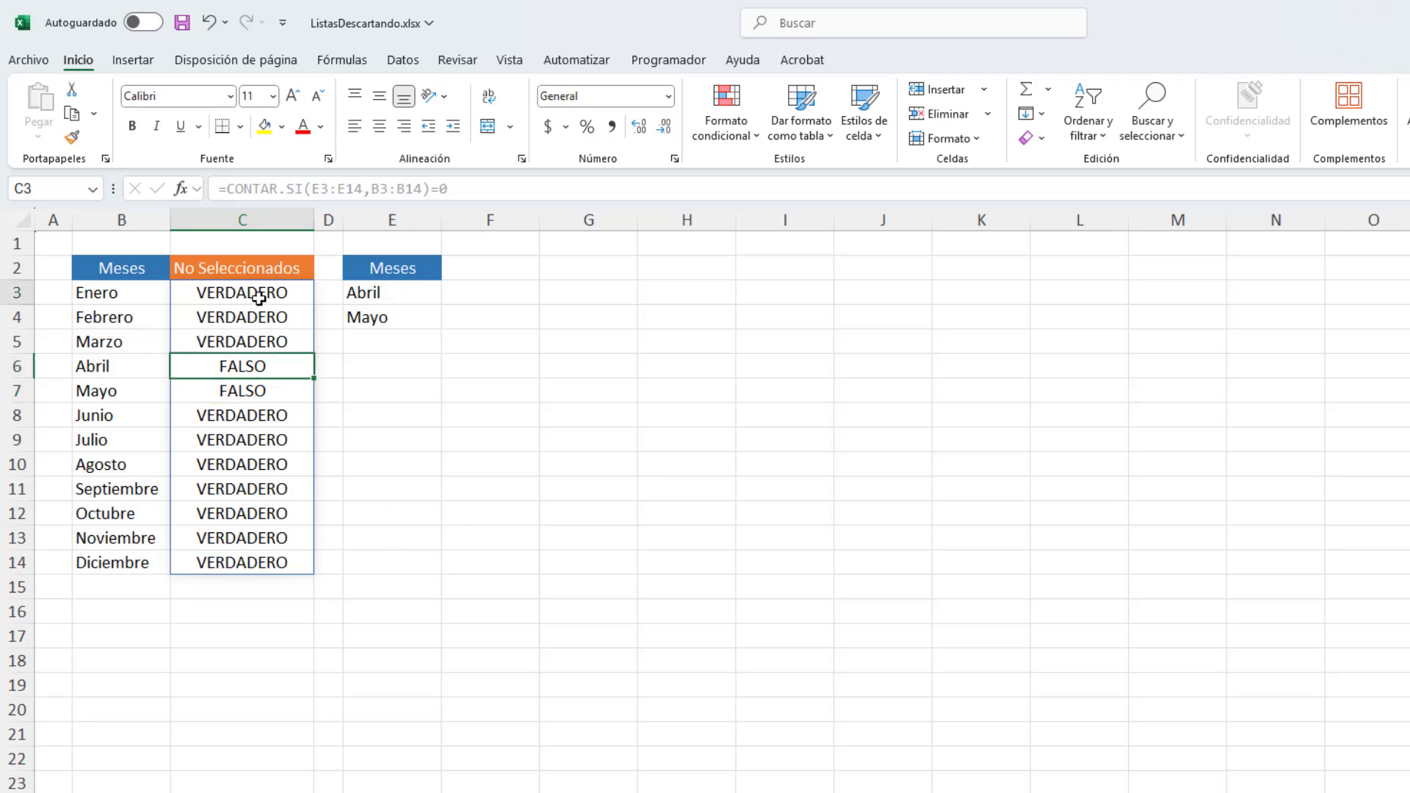
pyautogui.click(224, 188)
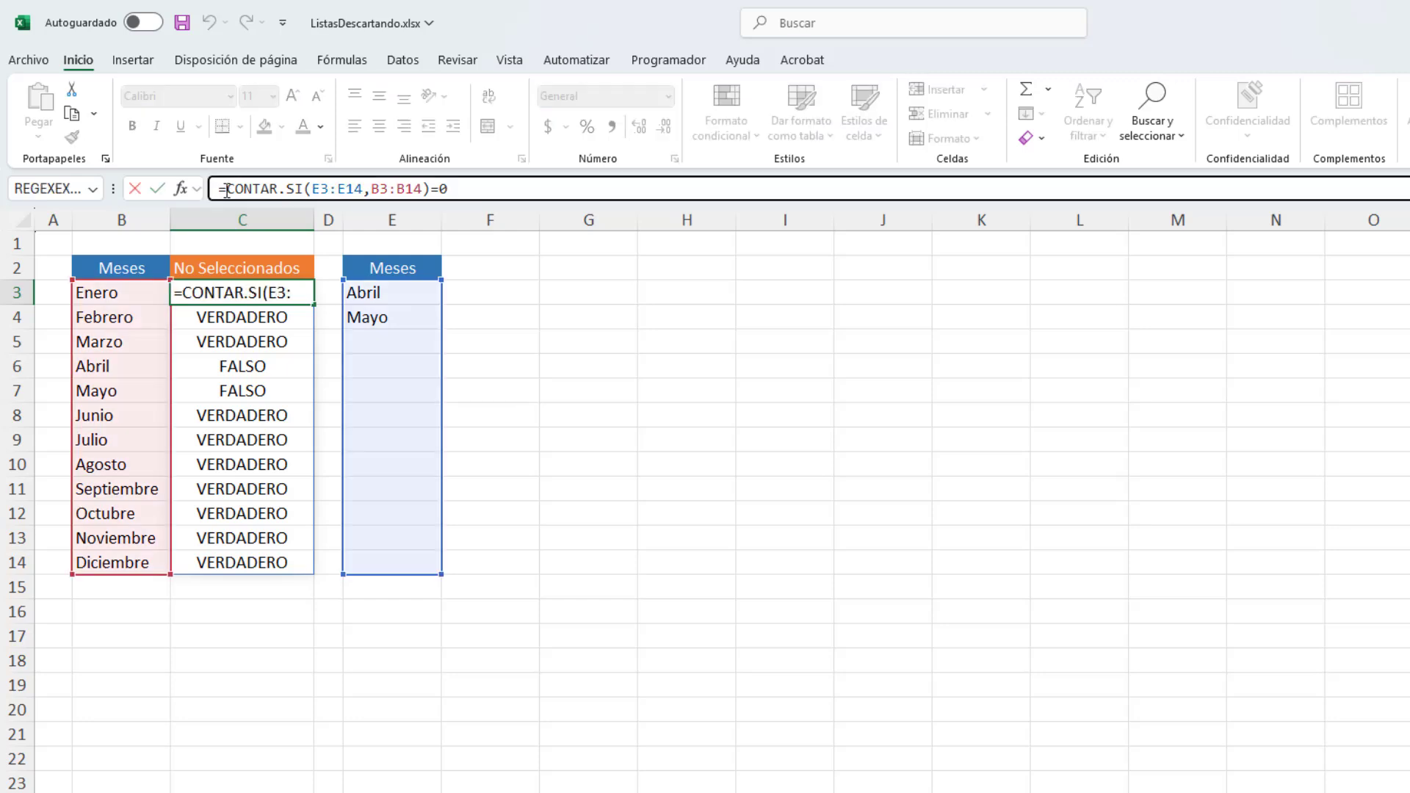
pyautogui.write('fi')
pyautogui.press('Down')
pyautogui.press('Down')
pyautogui.press('Down')
pyautogui.press('Tab')
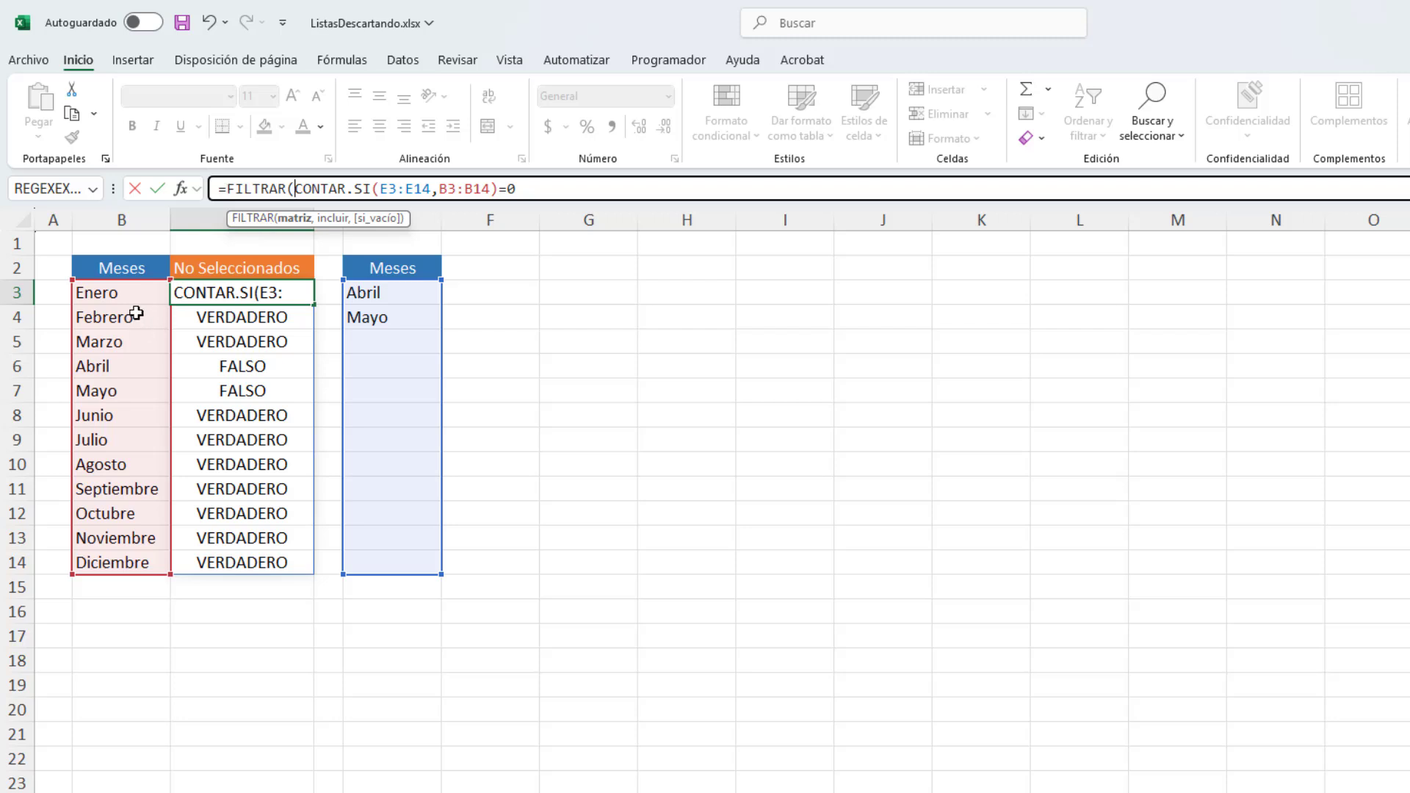
pyautogui.moveTo(130, 294); pyautogui.dragTo(133, 560)
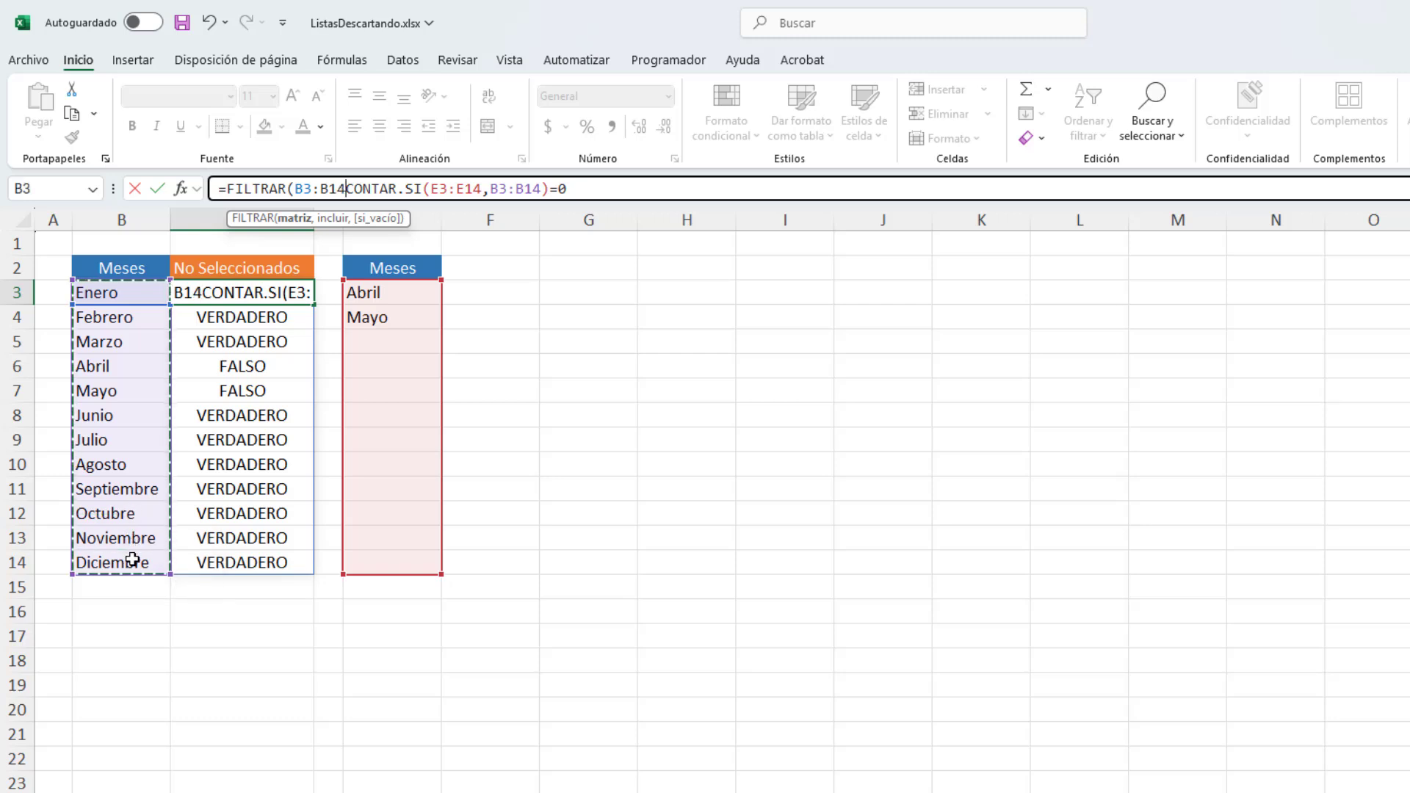
pyautogui.write(',')
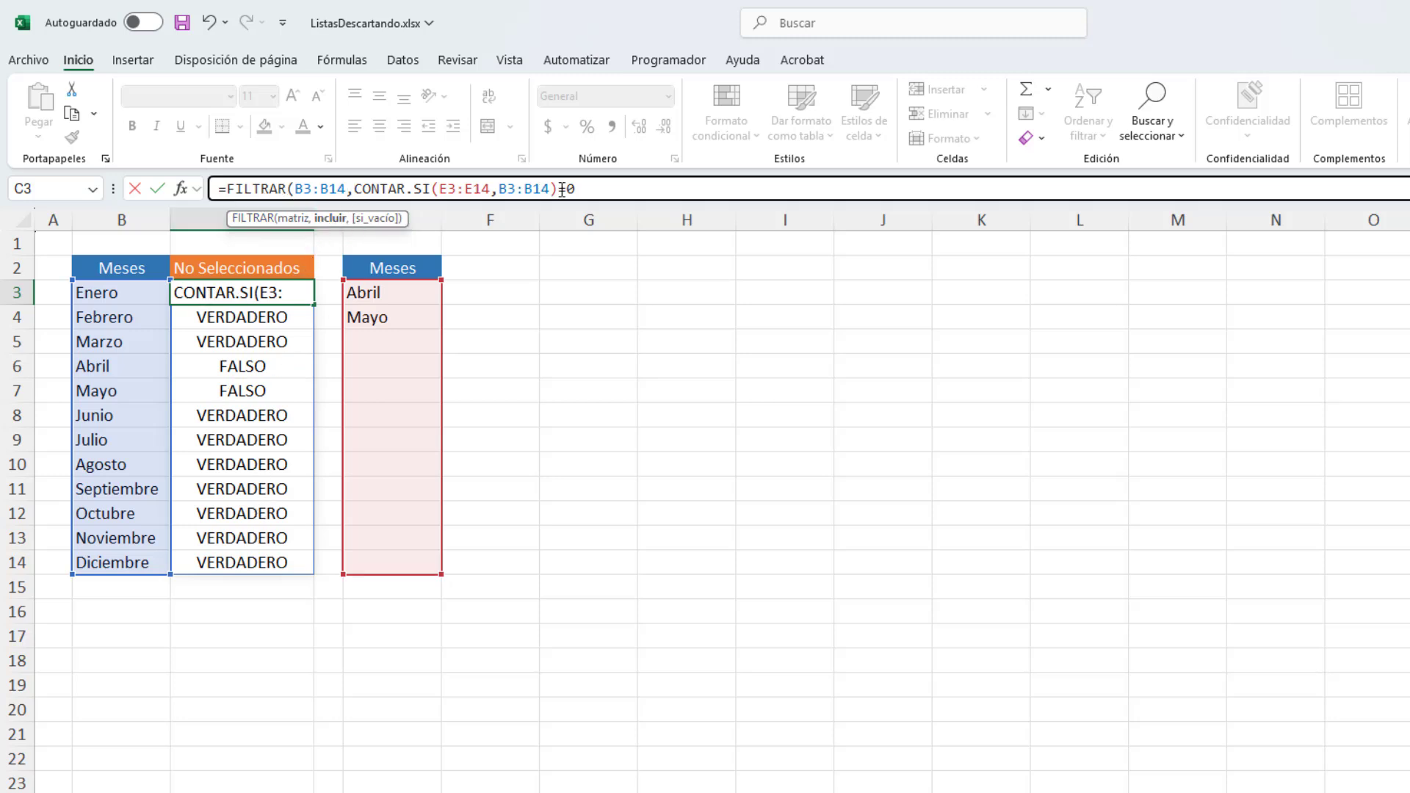
# Complete the FILTRAR formula in C3 with an empty text "" as its si_vacío argument.
pyautogui.click(585, 189)
pyautogui.write(',')
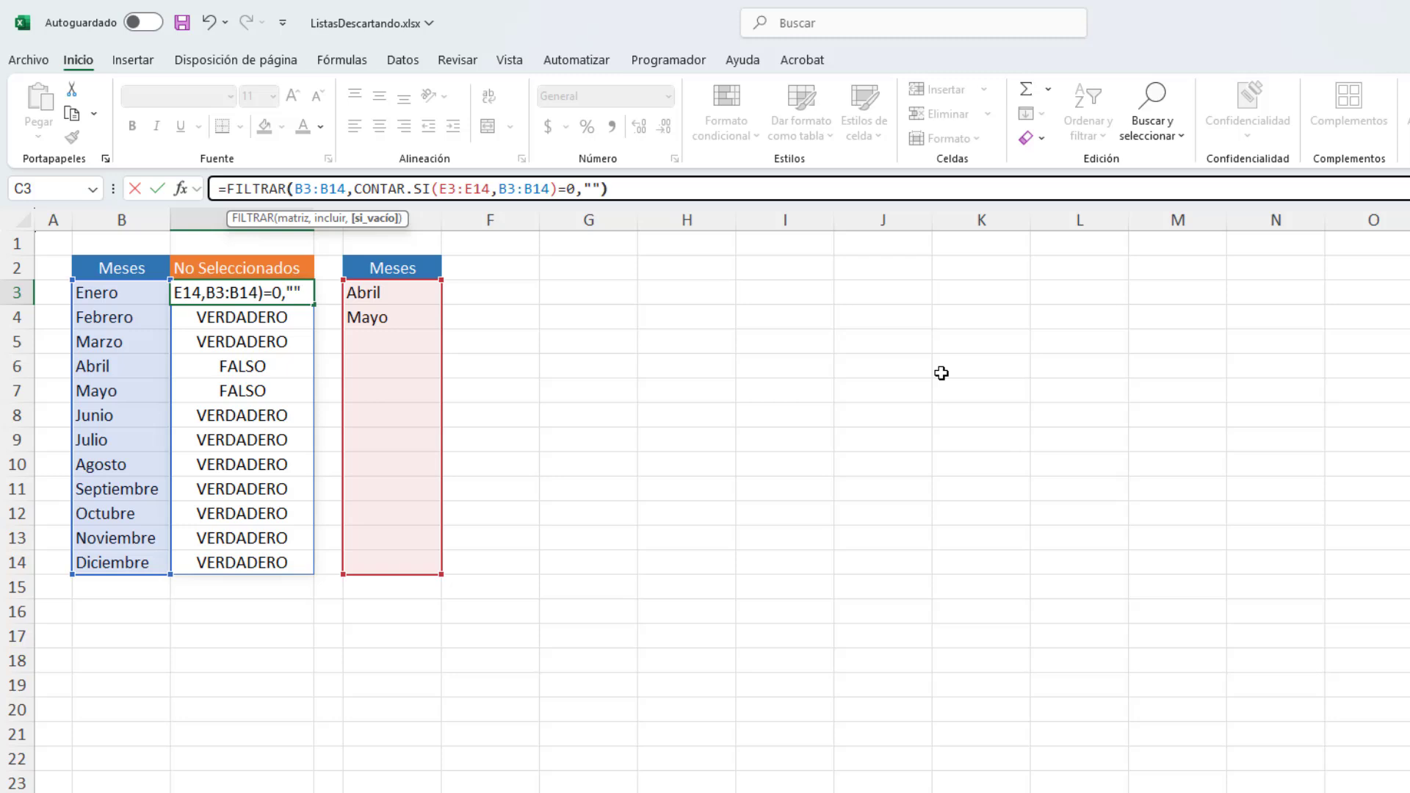
pyautogui.write('"")')
pyautogui.press('Return')
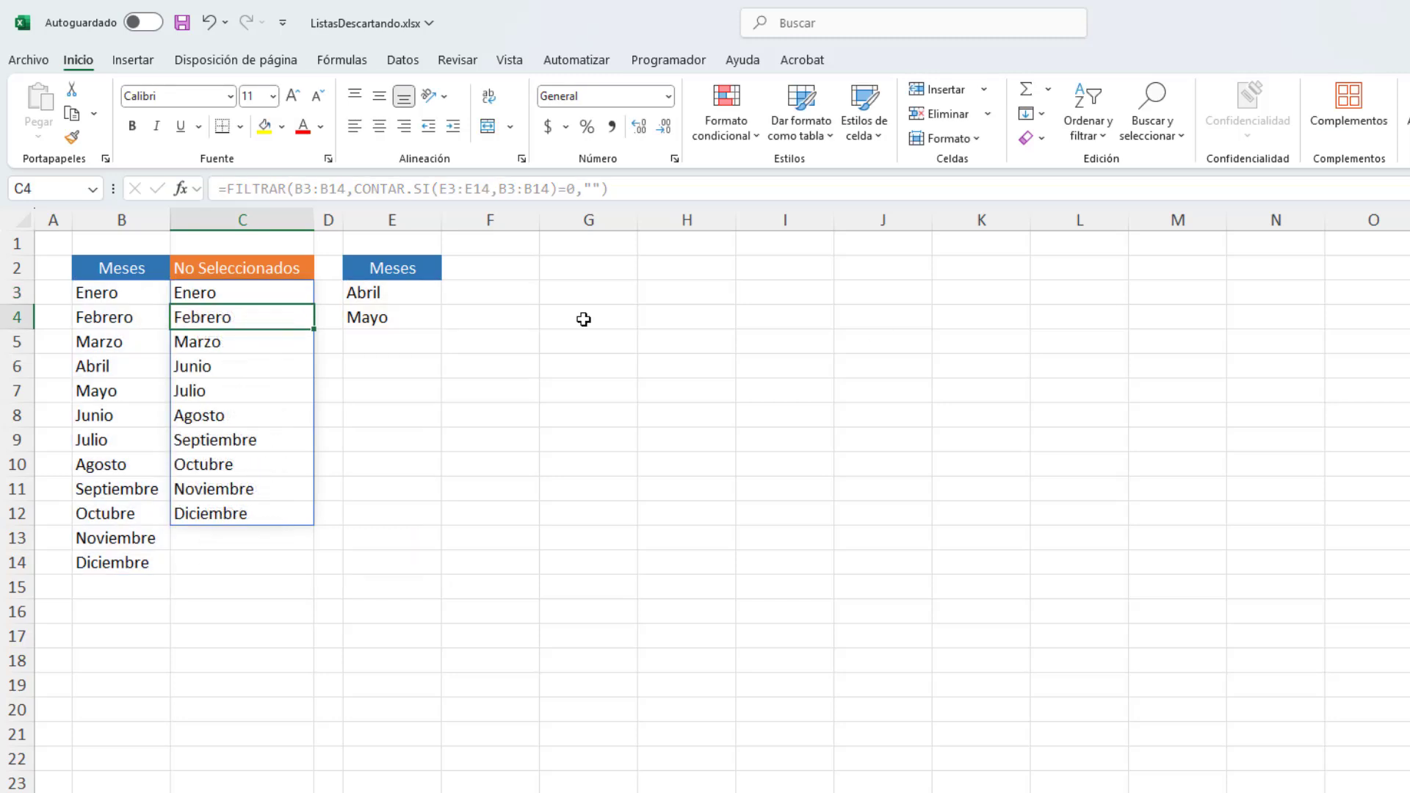
# Compare the filtered months in column C with the chosen months in E3 and E4.
pyautogui.moveTo(232, 296); pyautogui.dragTo(247, 509)
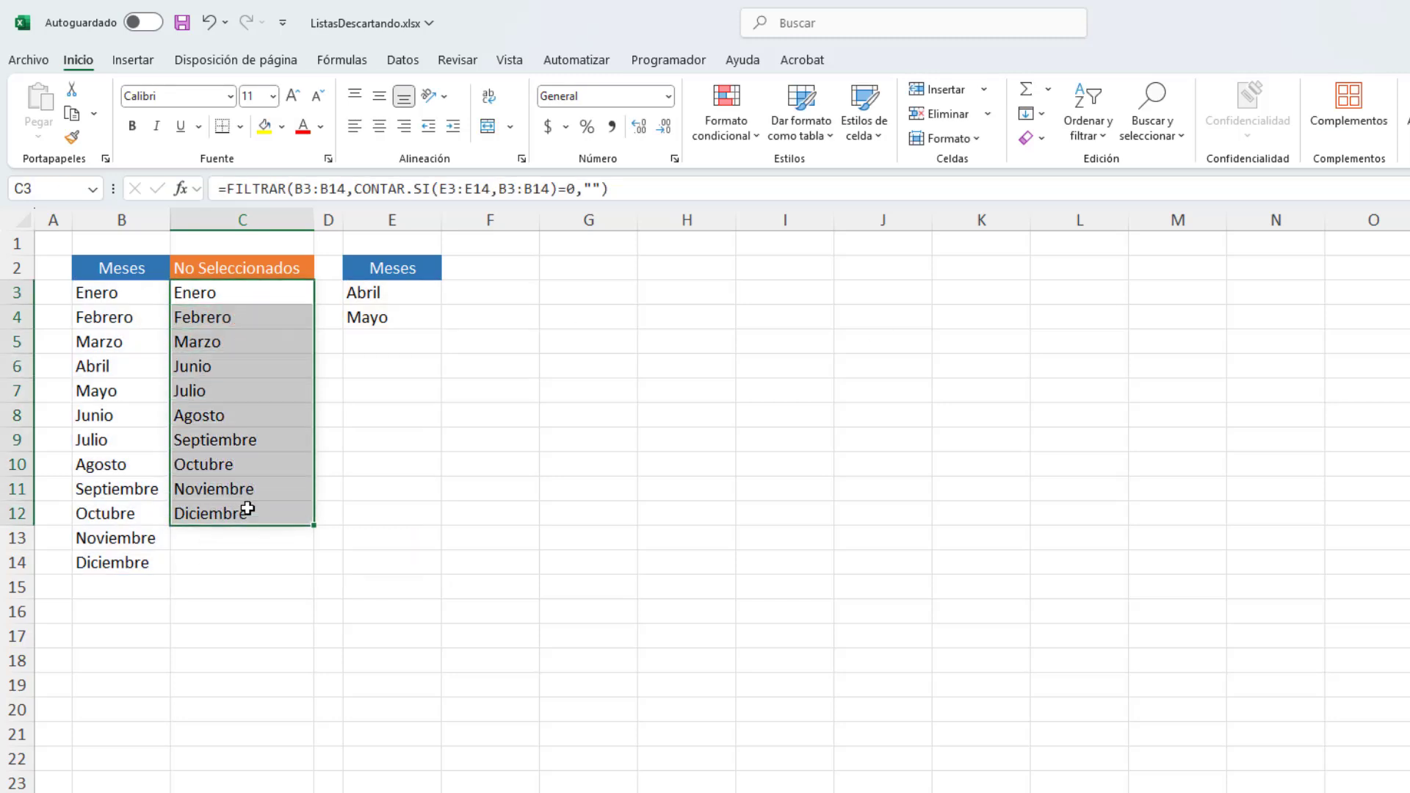
pyautogui.click(369, 292)
pyautogui.click(369, 315)
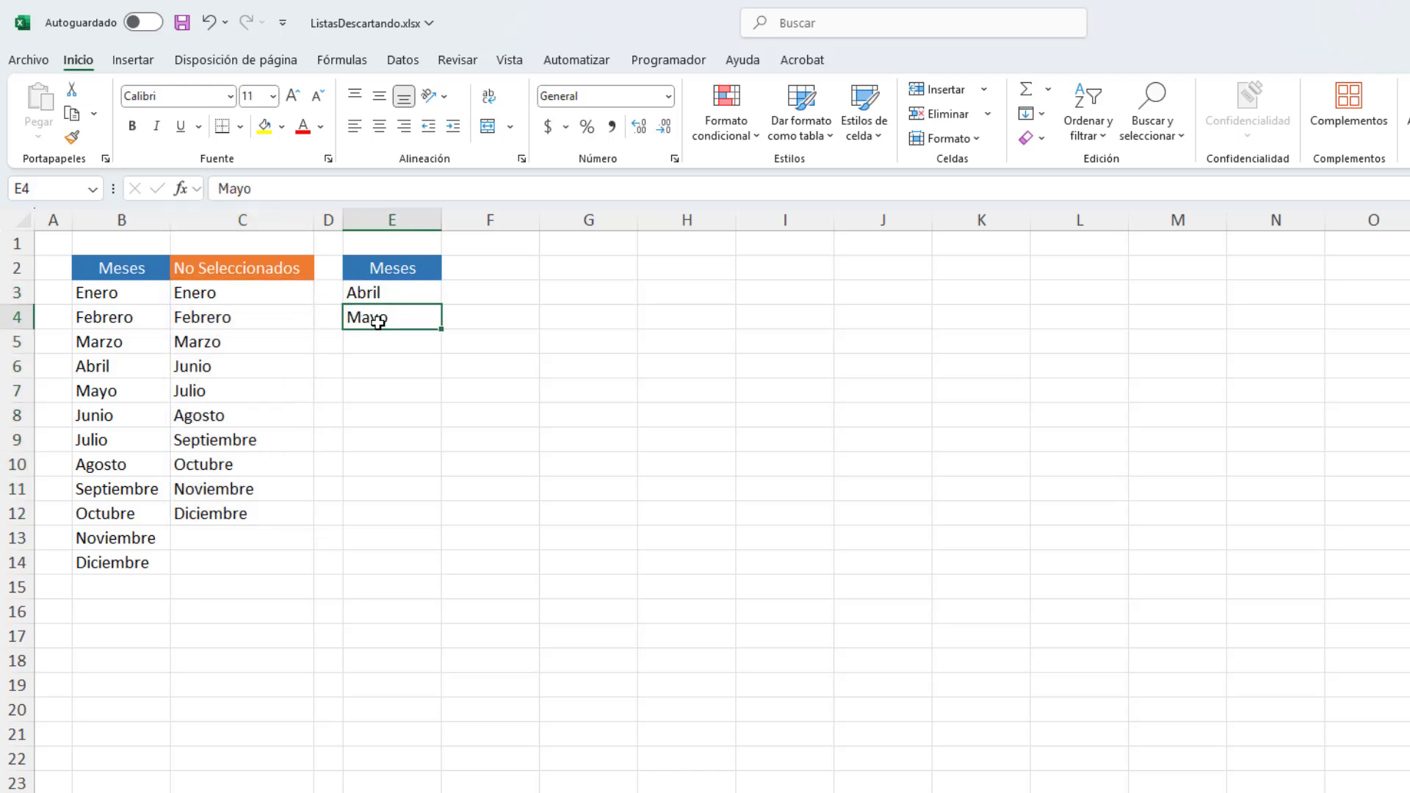
pyautogui.click(406, 365)
# Start a data validation rule for E3:E14 that allows values from a list.
pyautogui.click(388, 293)
pyautogui.moveTo(389, 293); pyautogui.dragTo(375, 548)
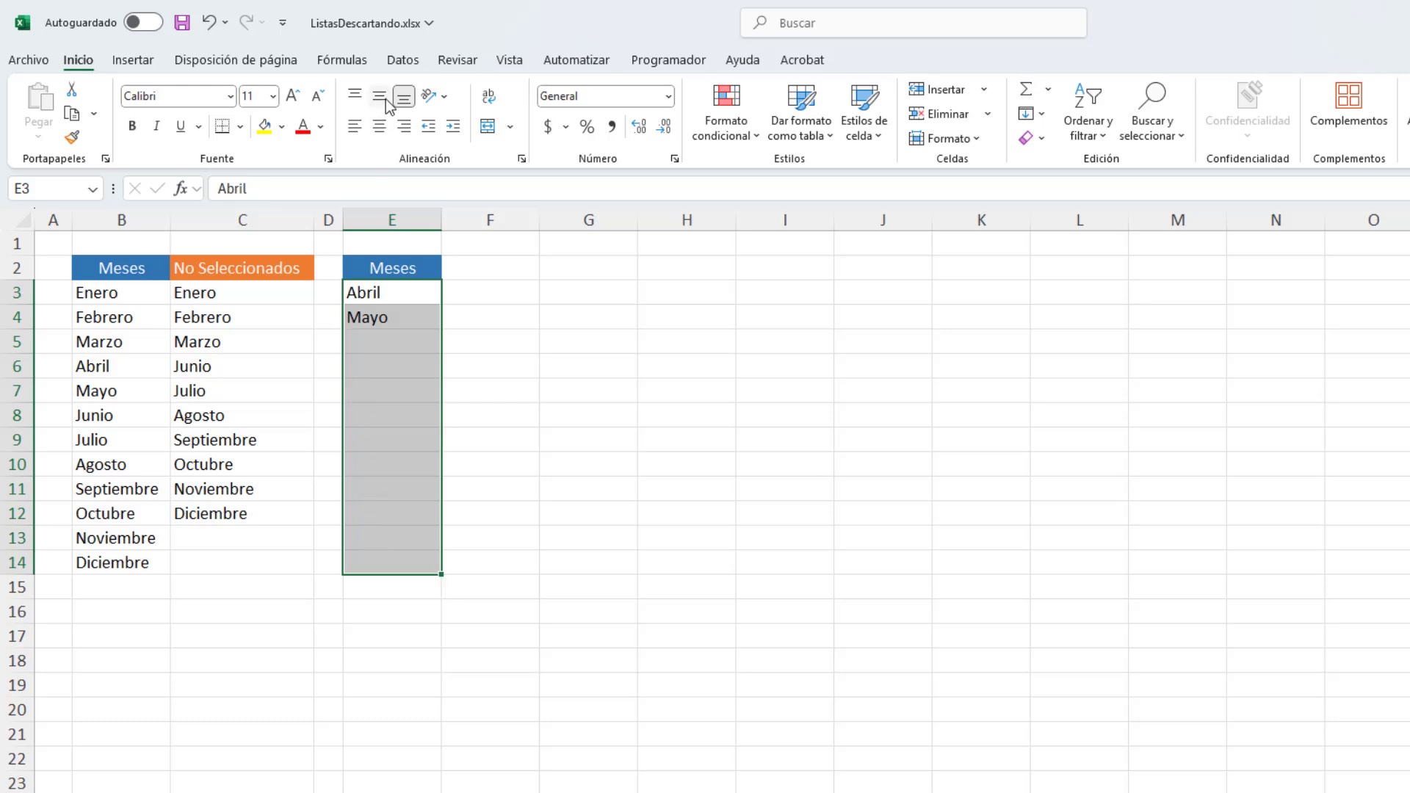
pyautogui.click(400, 61)
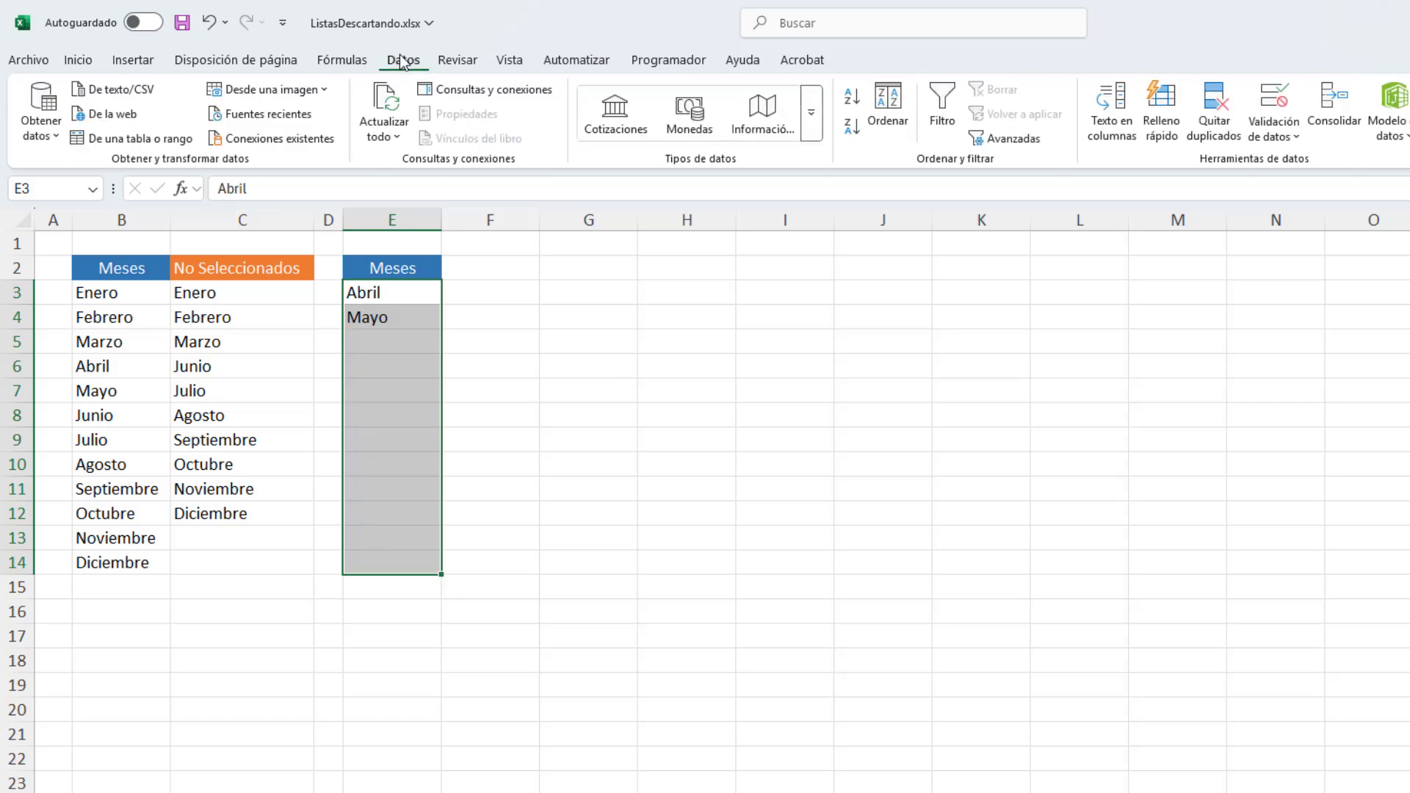
pyautogui.click(1273, 99)
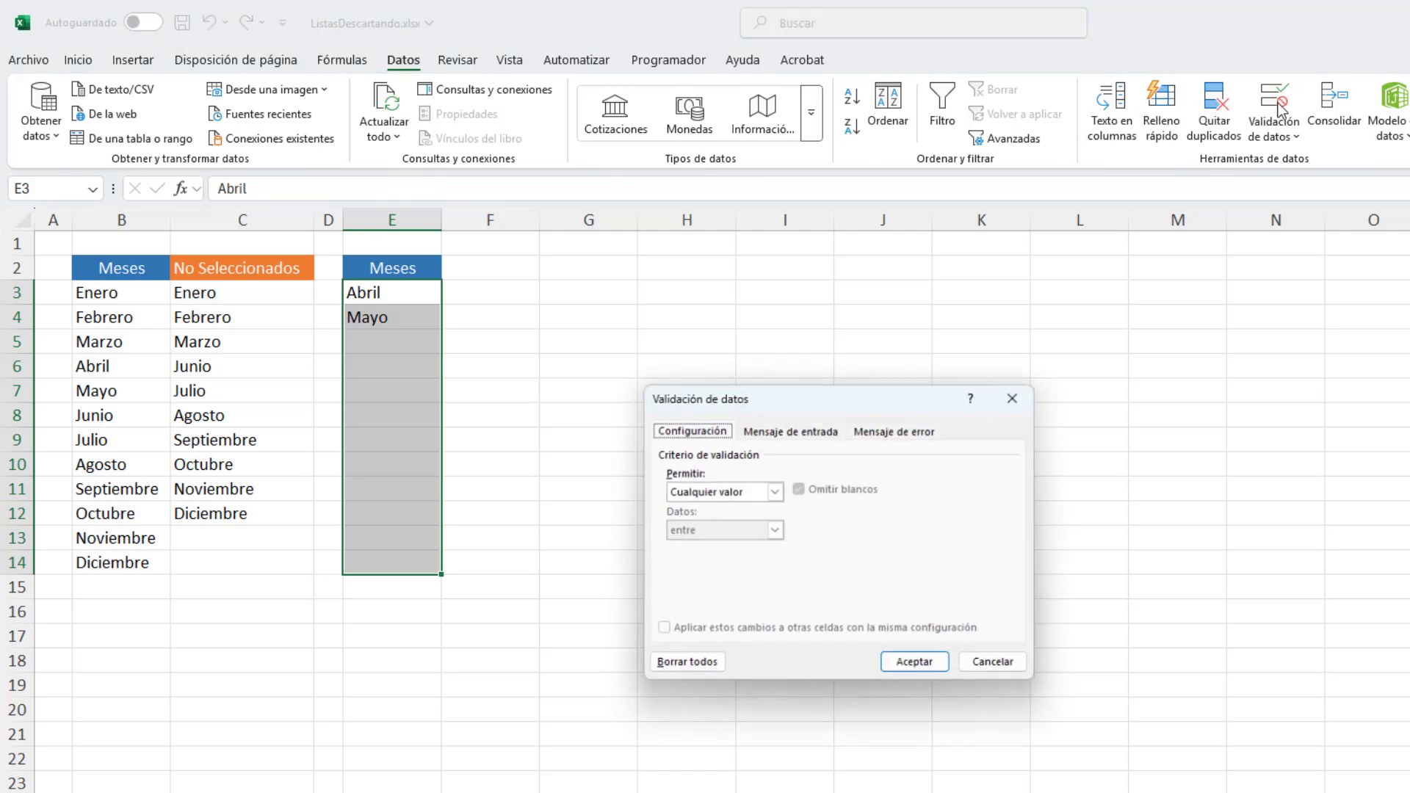
pyautogui.moveTo(753, 394); pyautogui.dragTo(585, 270)
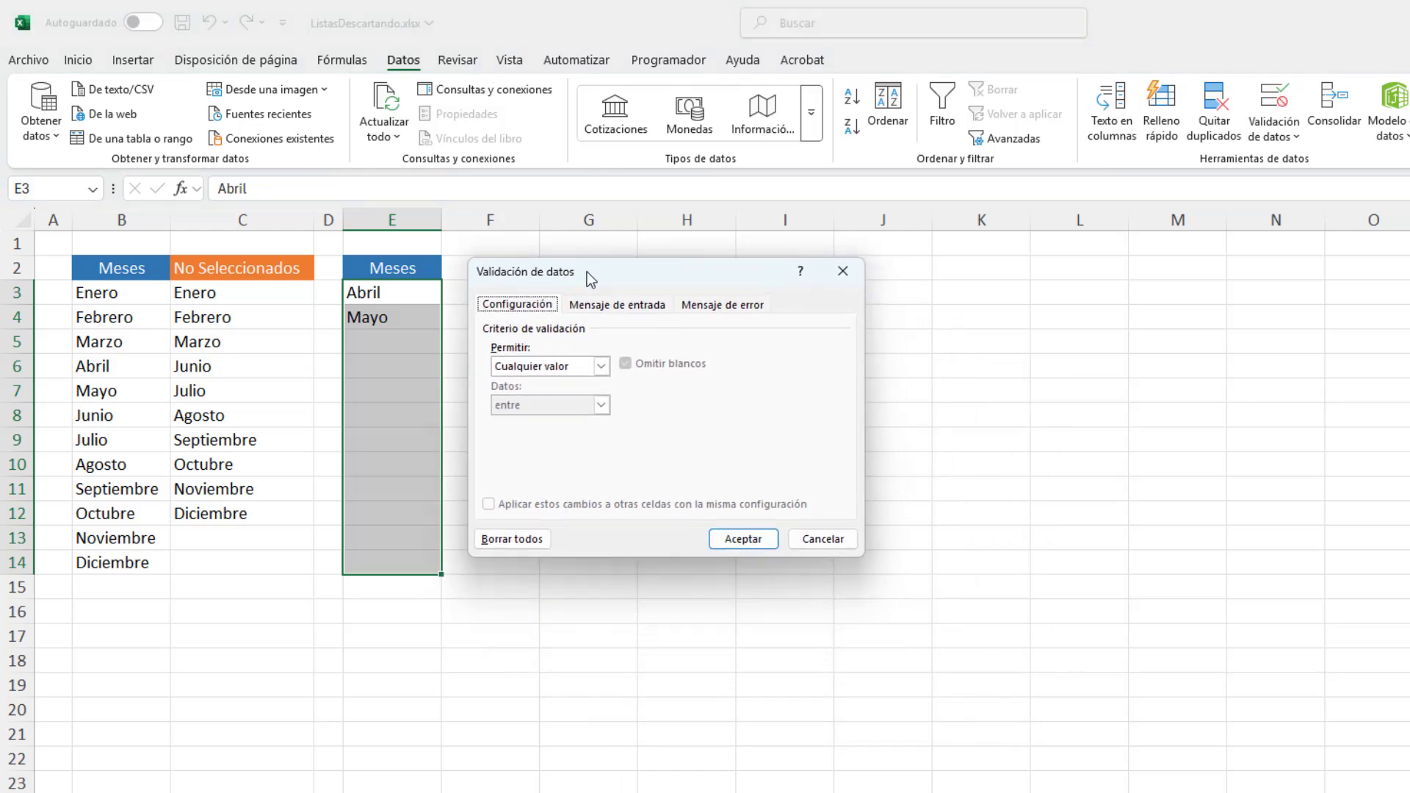
pyautogui.click(601, 365)
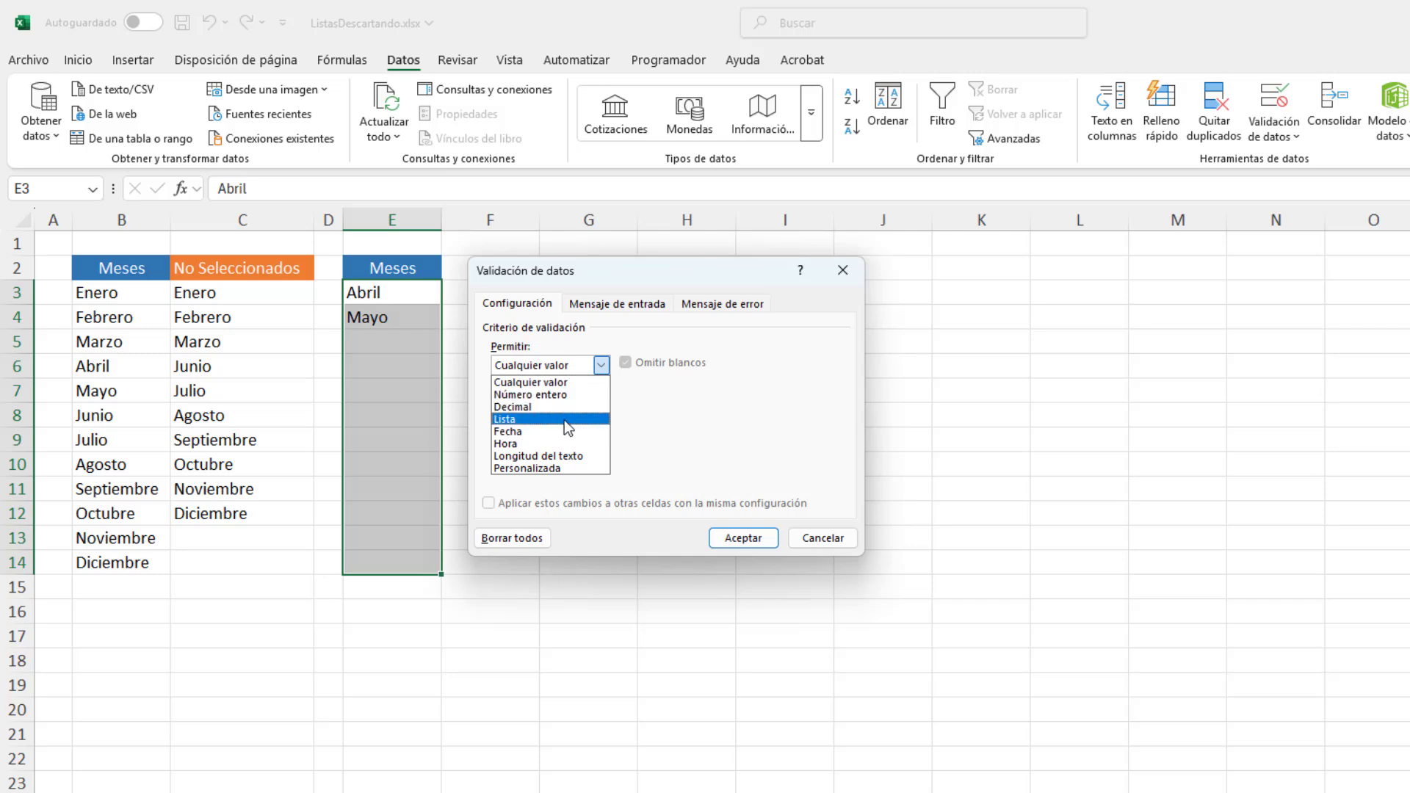
pyautogui.click(564, 420)
pyautogui.click(566, 443)
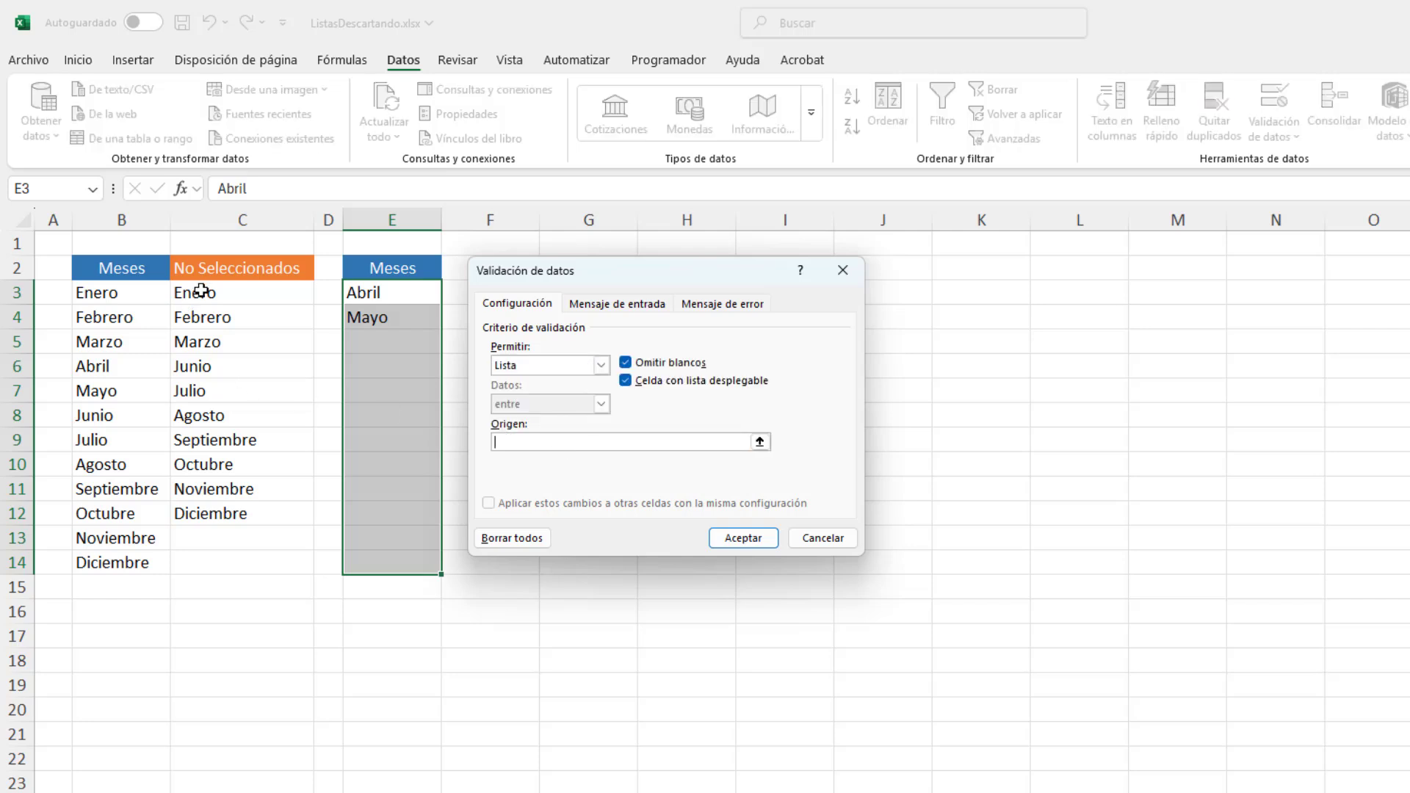
# Set the validation list's source to the spilled range =$C$3# and apply the rule.
pyautogui.moveTo(202, 291); pyautogui.dragTo(230, 549)
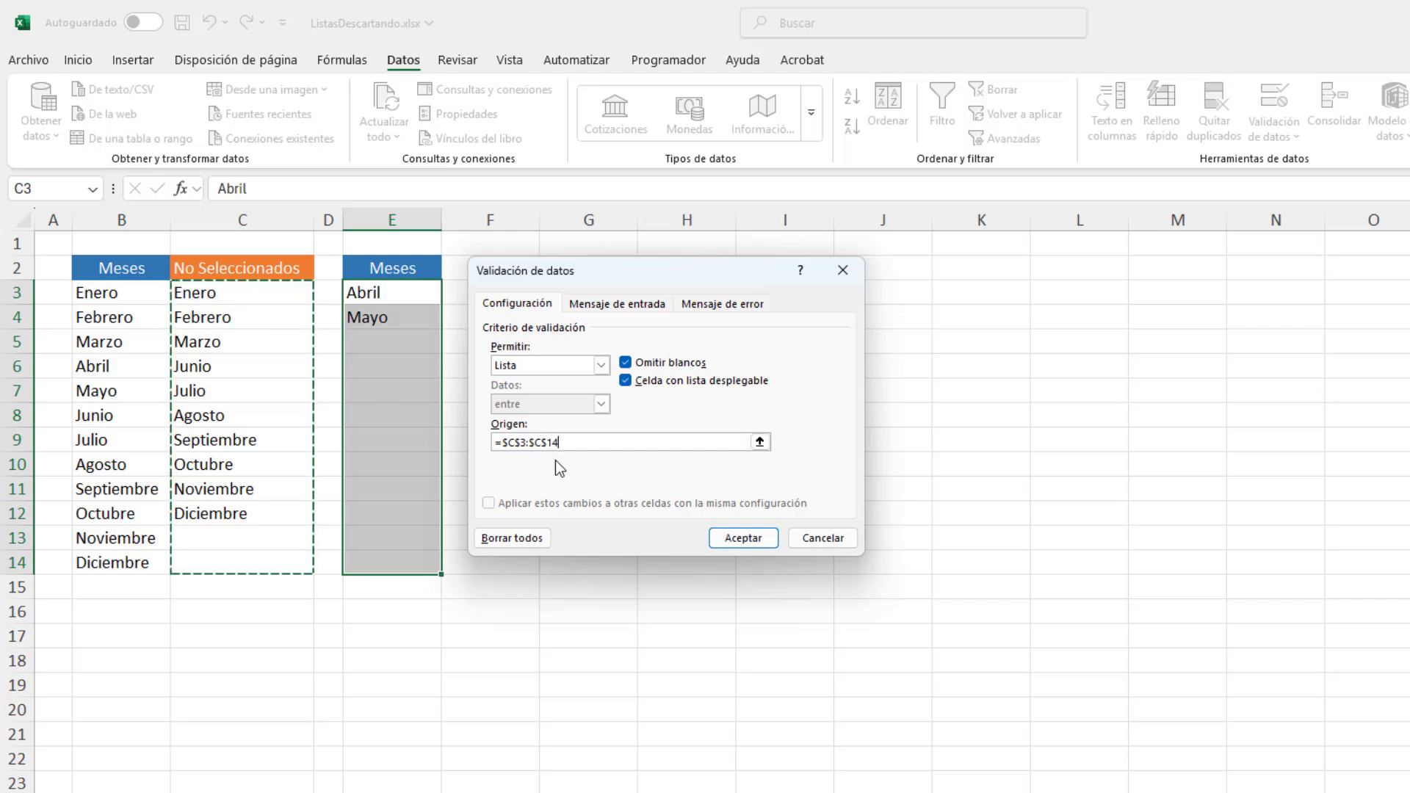
pyautogui.moveTo(561, 444); pyautogui.dragTo(534, 446)
pyautogui.press('BackSpace')
pyautogui.press('BackSpace')
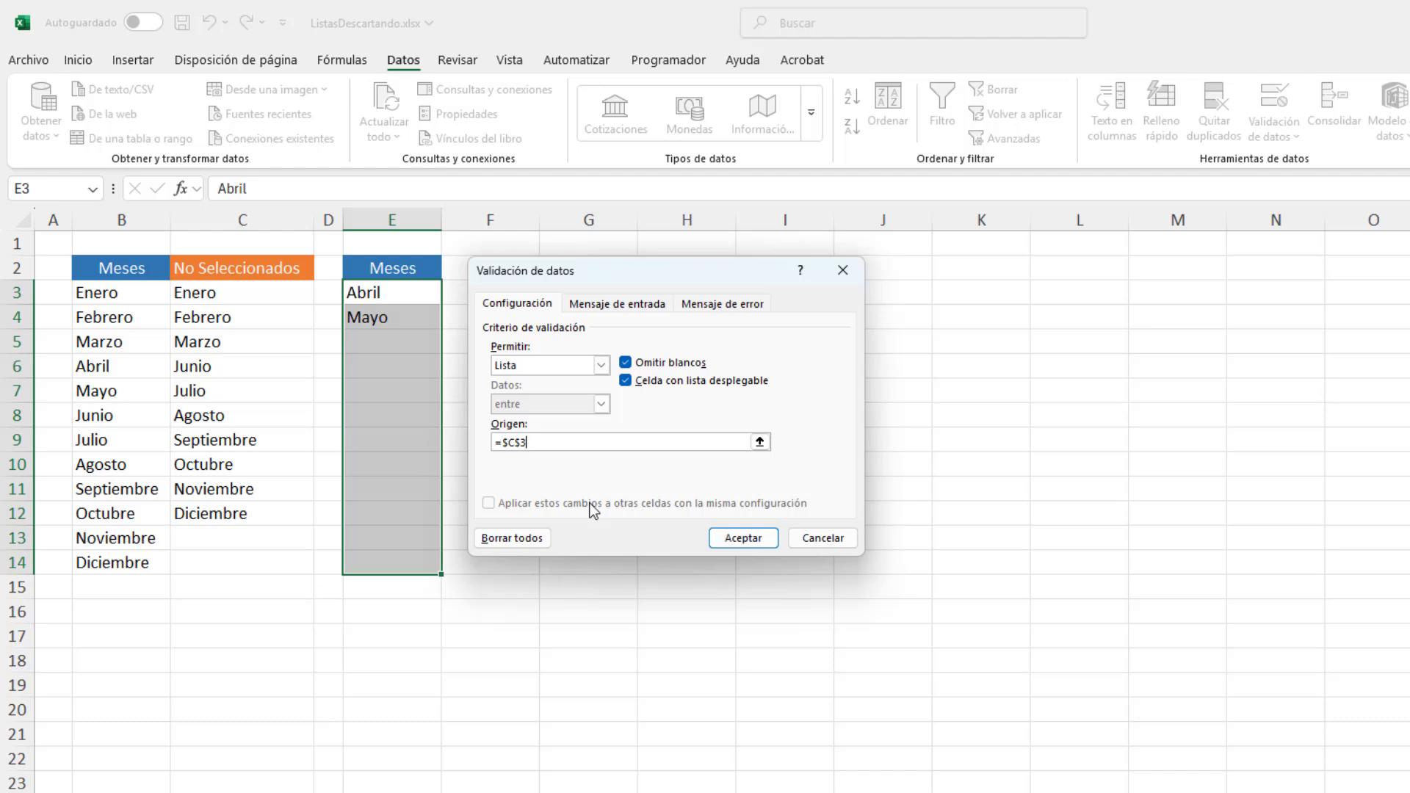
pyautogui.write('#')
pyautogui.click(727, 539)
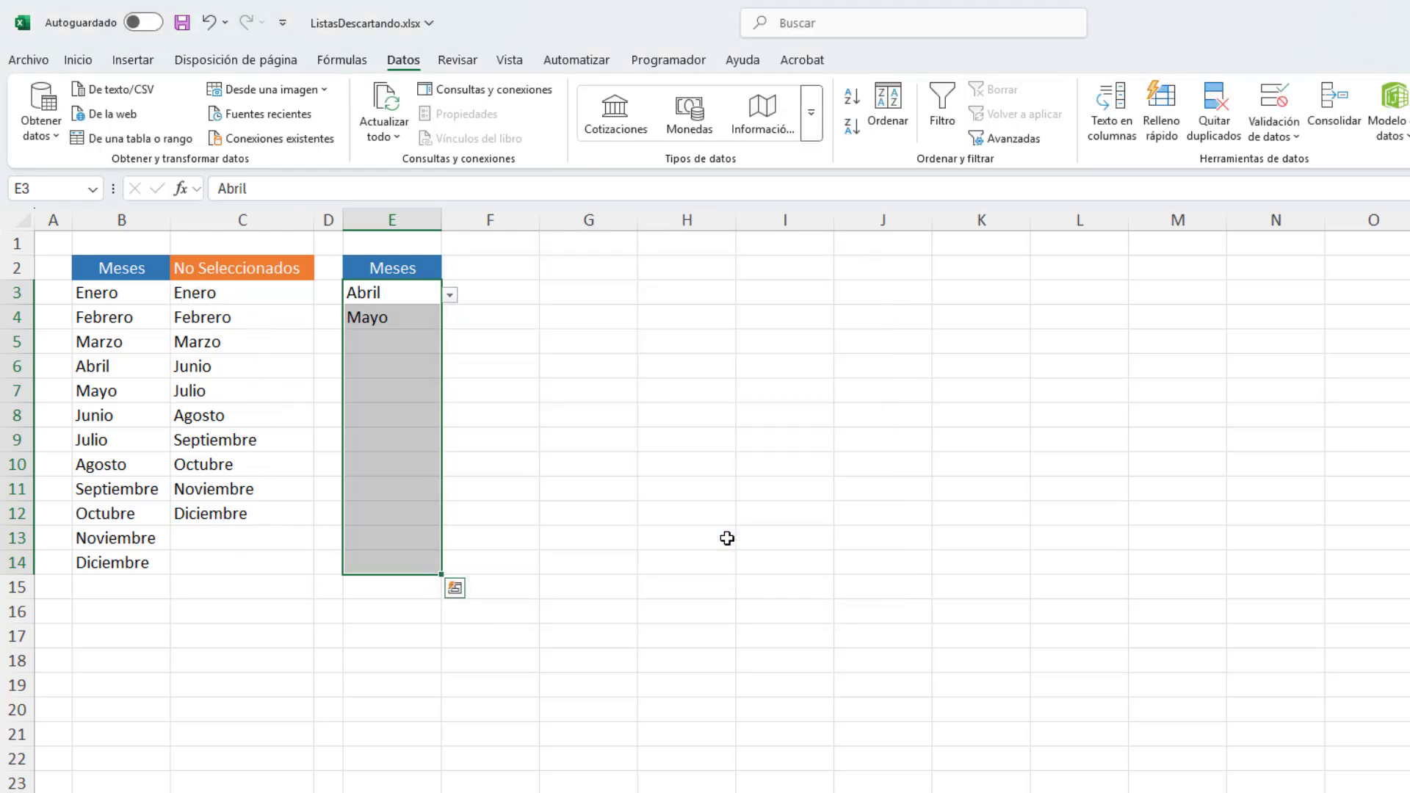
# Check that cells E3 and E4 offer the dropdown list of months.
pyautogui.click(412, 343)
pyautogui.click(412, 293)
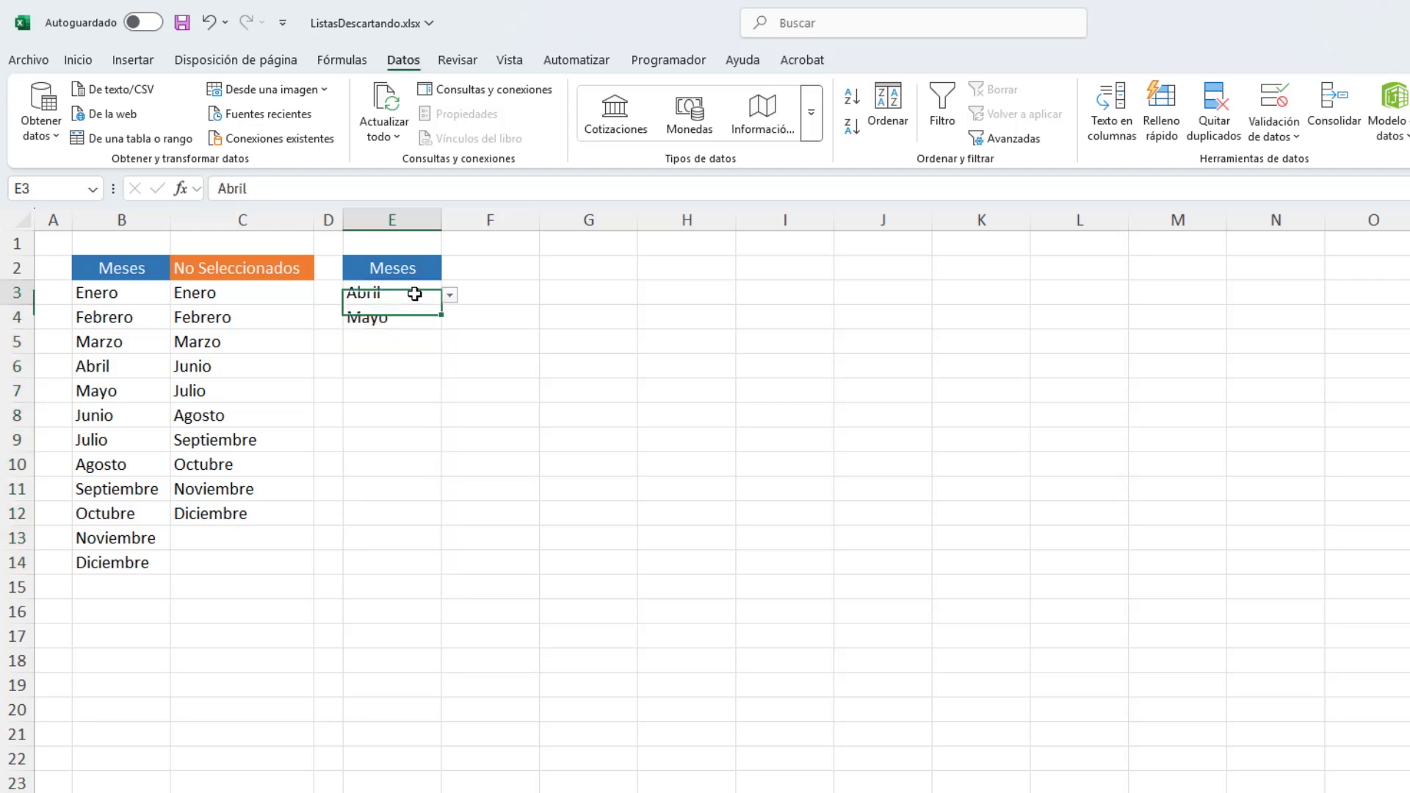
pyautogui.click(451, 297)
pyautogui.click(494, 399)
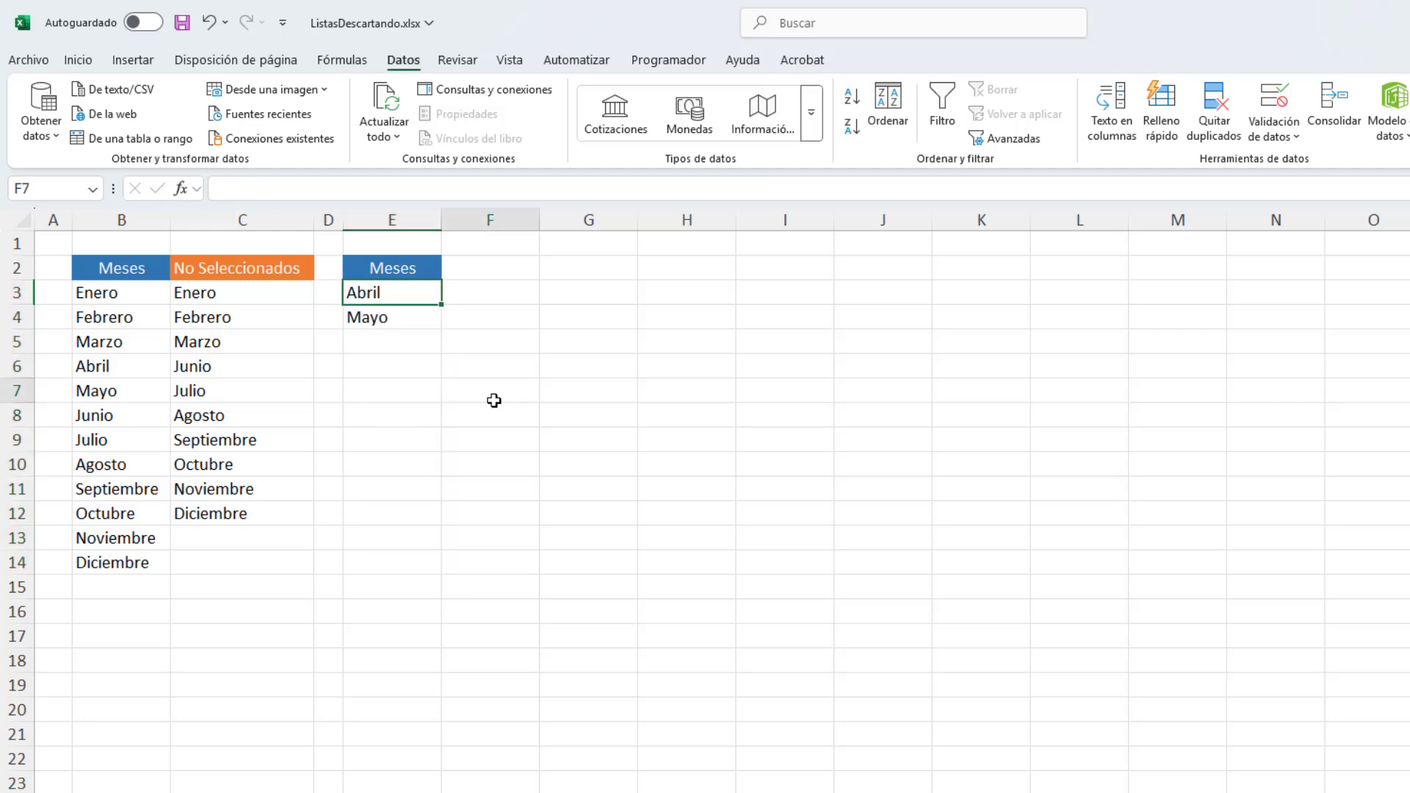
pyautogui.click(416, 318)
pyautogui.click(450, 322)
pyautogui.click(475, 365)
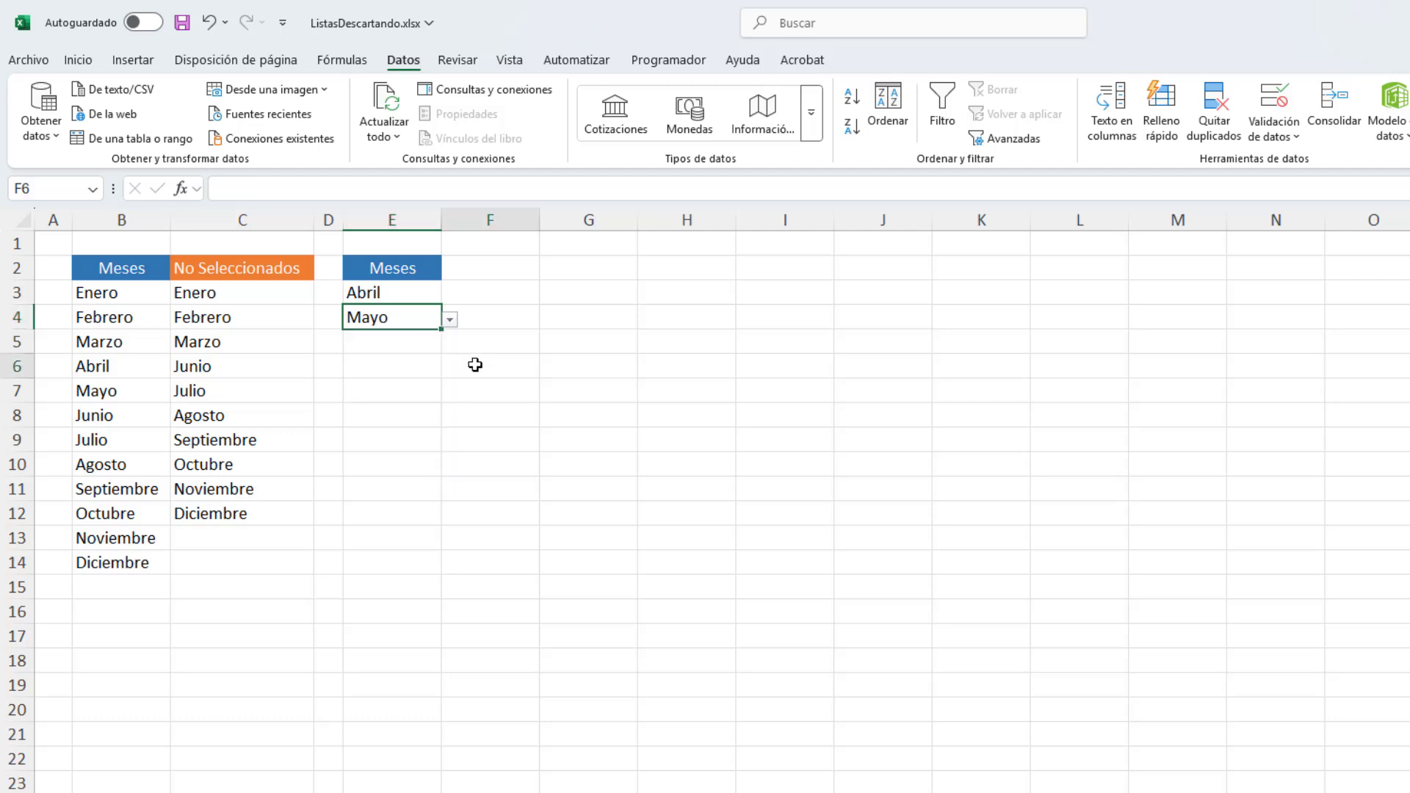
# Choose Diciembre for E5 and Junio for E6 from their dropdown lists.
pyautogui.click(410, 348)
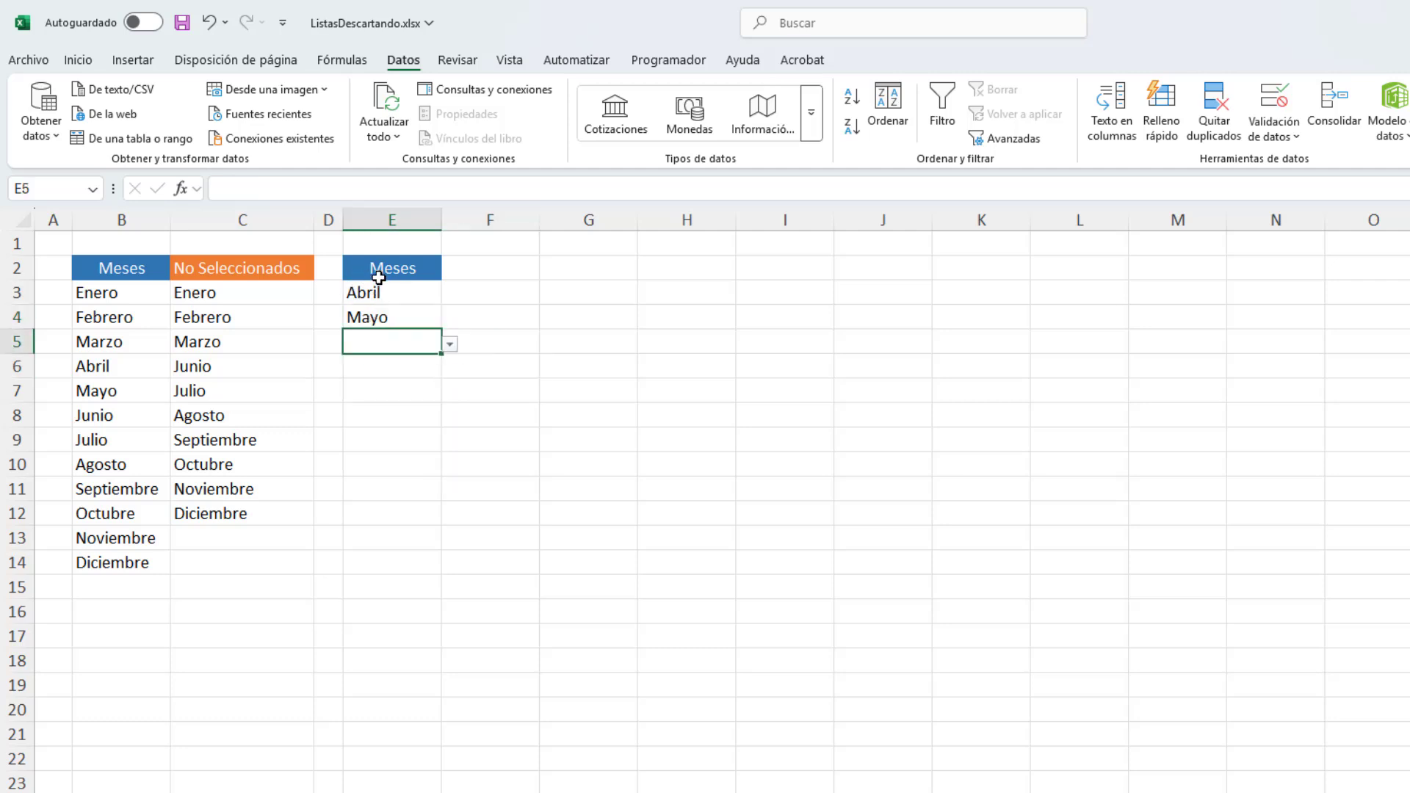
pyautogui.click(449, 344)
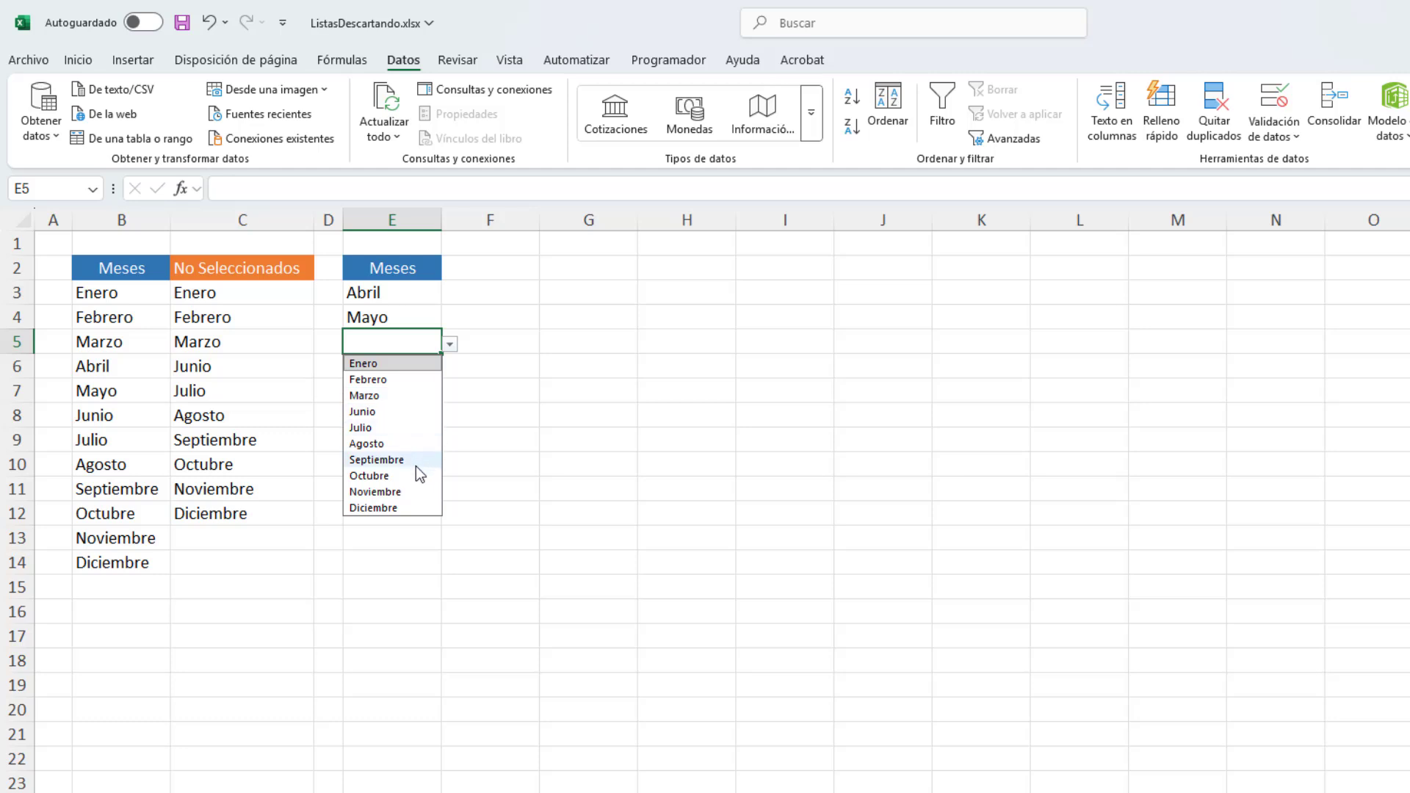
pyautogui.click(409, 510)
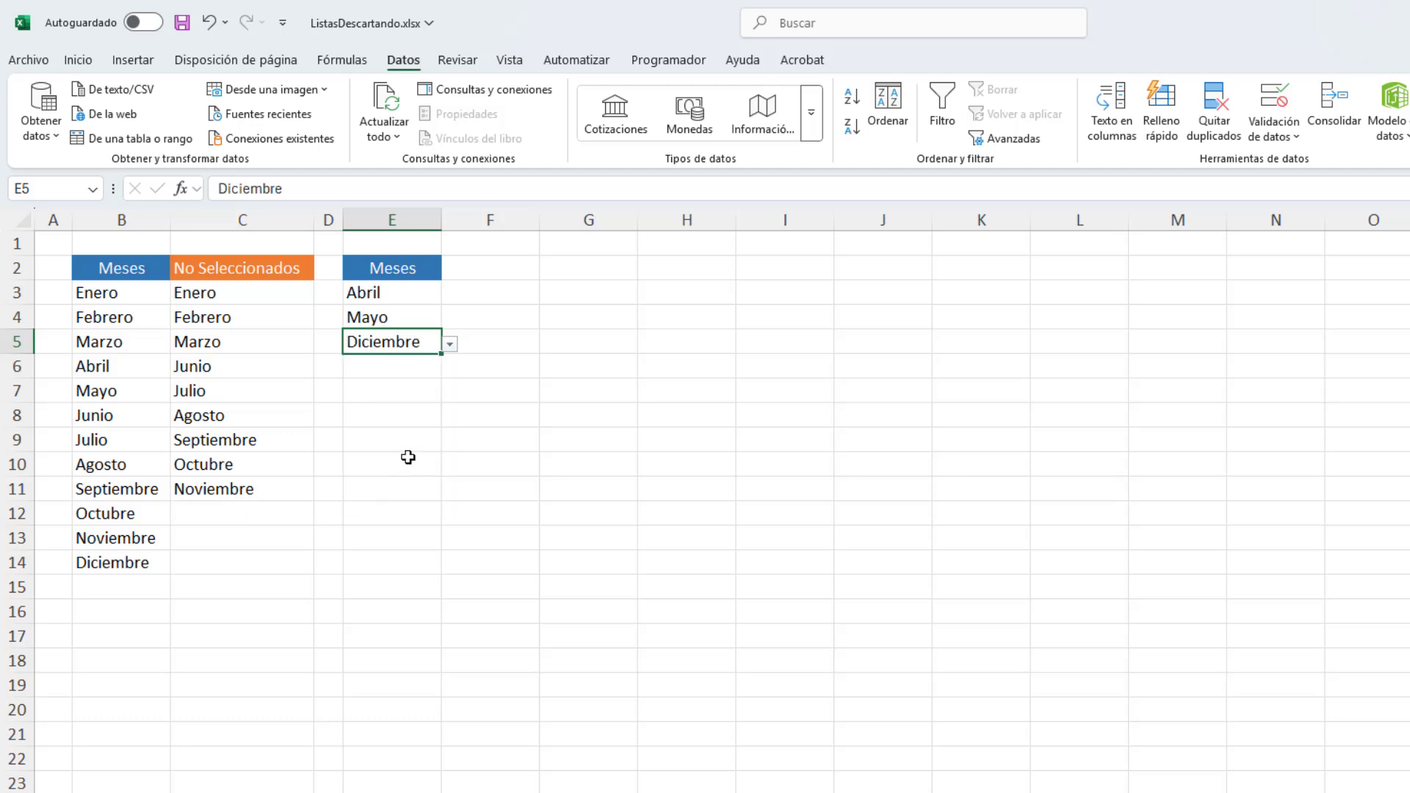
pyautogui.click(403, 360)
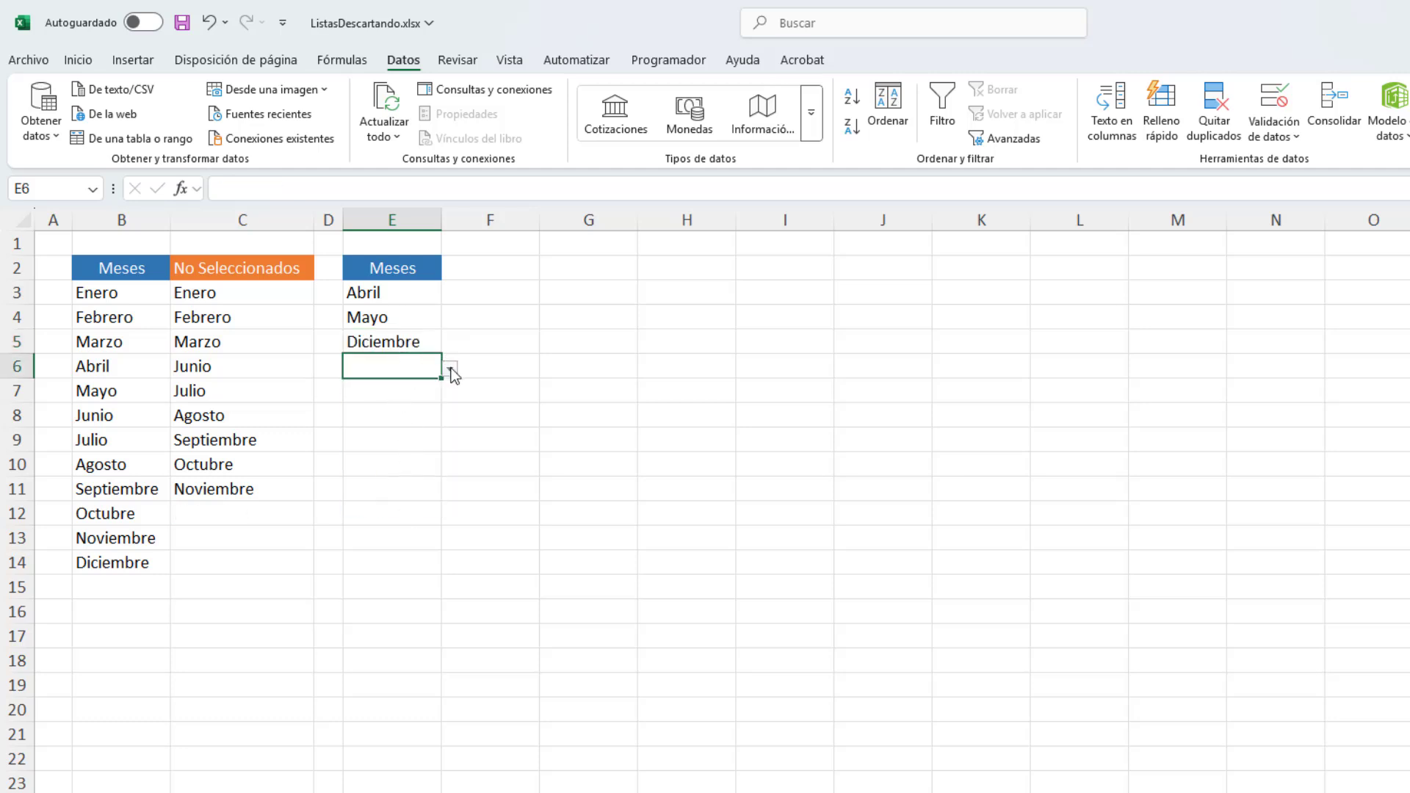
pyautogui.click(450, 369)
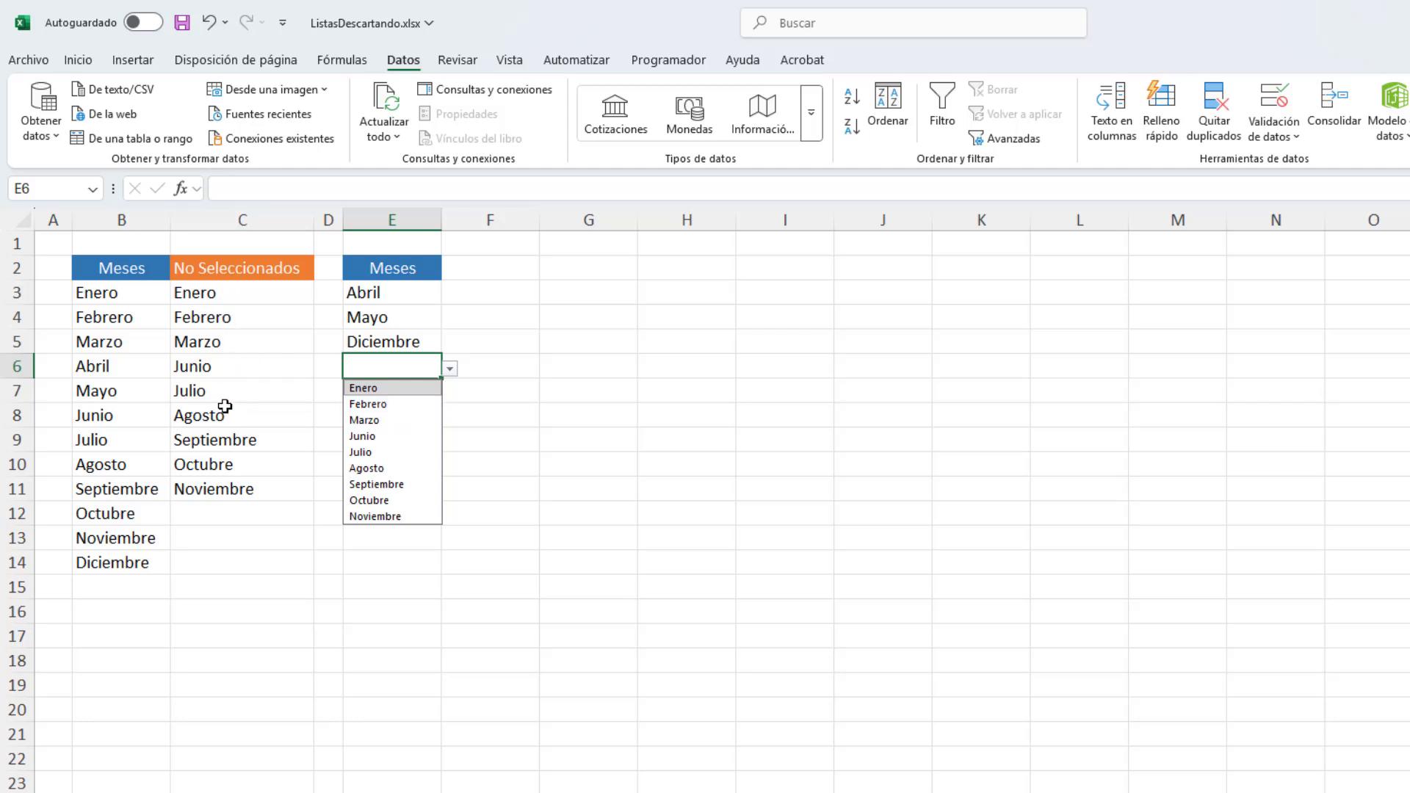
pyautogui.click(363, 436)
# Review the months still offered in the dropdown list of E7 without choosing one.
pyautogui.click(399, 393)
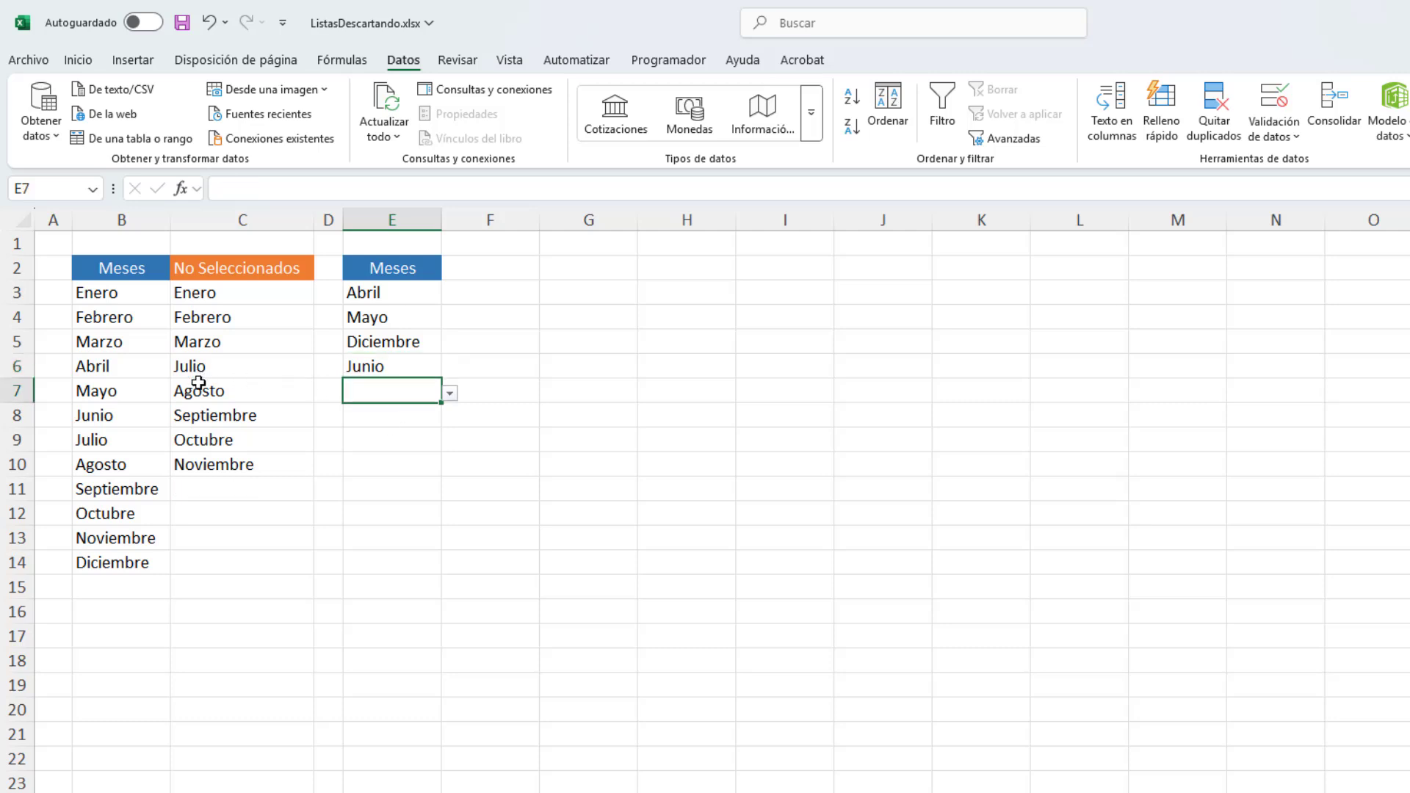
pyautogui.click(451, 396)
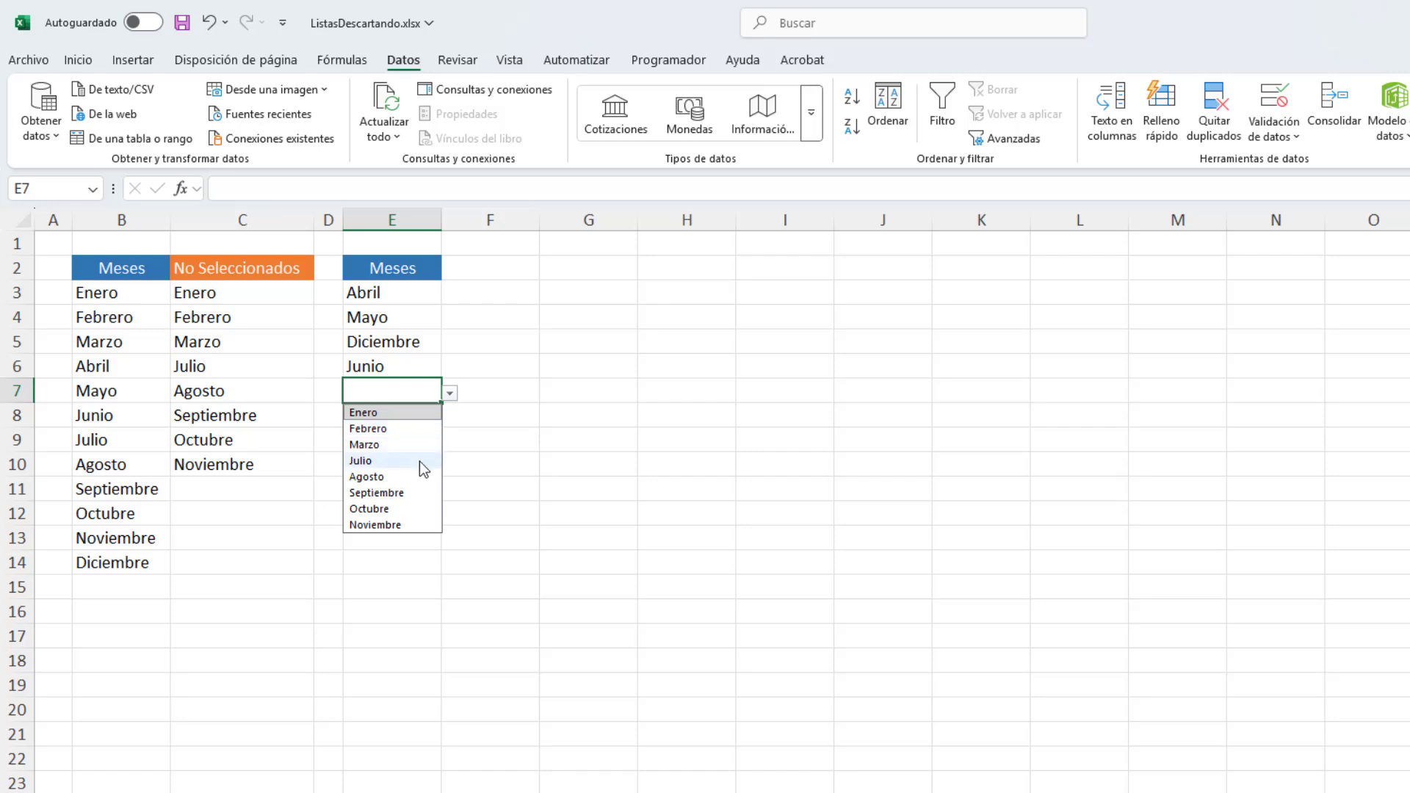
pyautogui.click(476, 543)
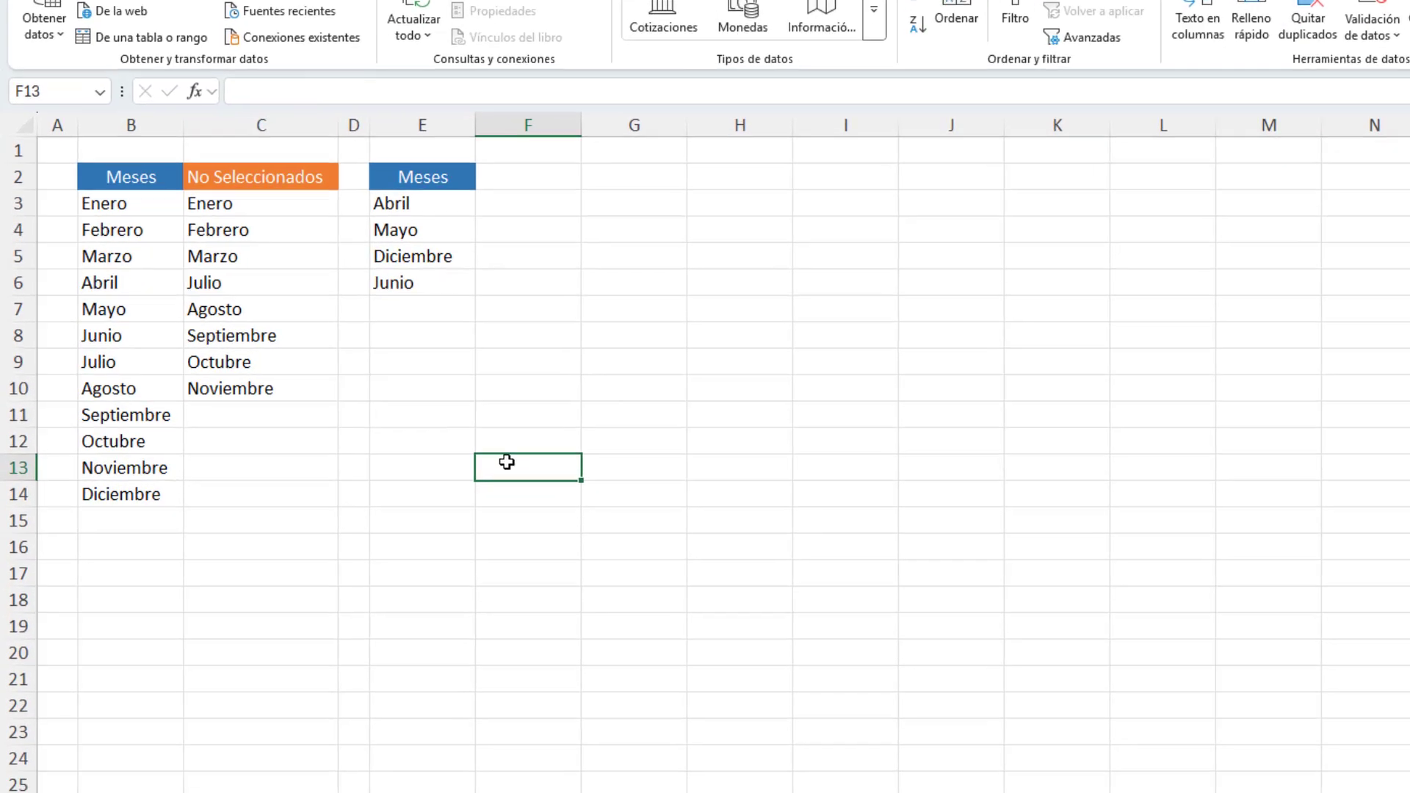
# Switch to the activity assignment sheet and examine the responsible names, the activities and the Responsable 1 and Responsable 2 columns.
pyautogui.click(272, 764)
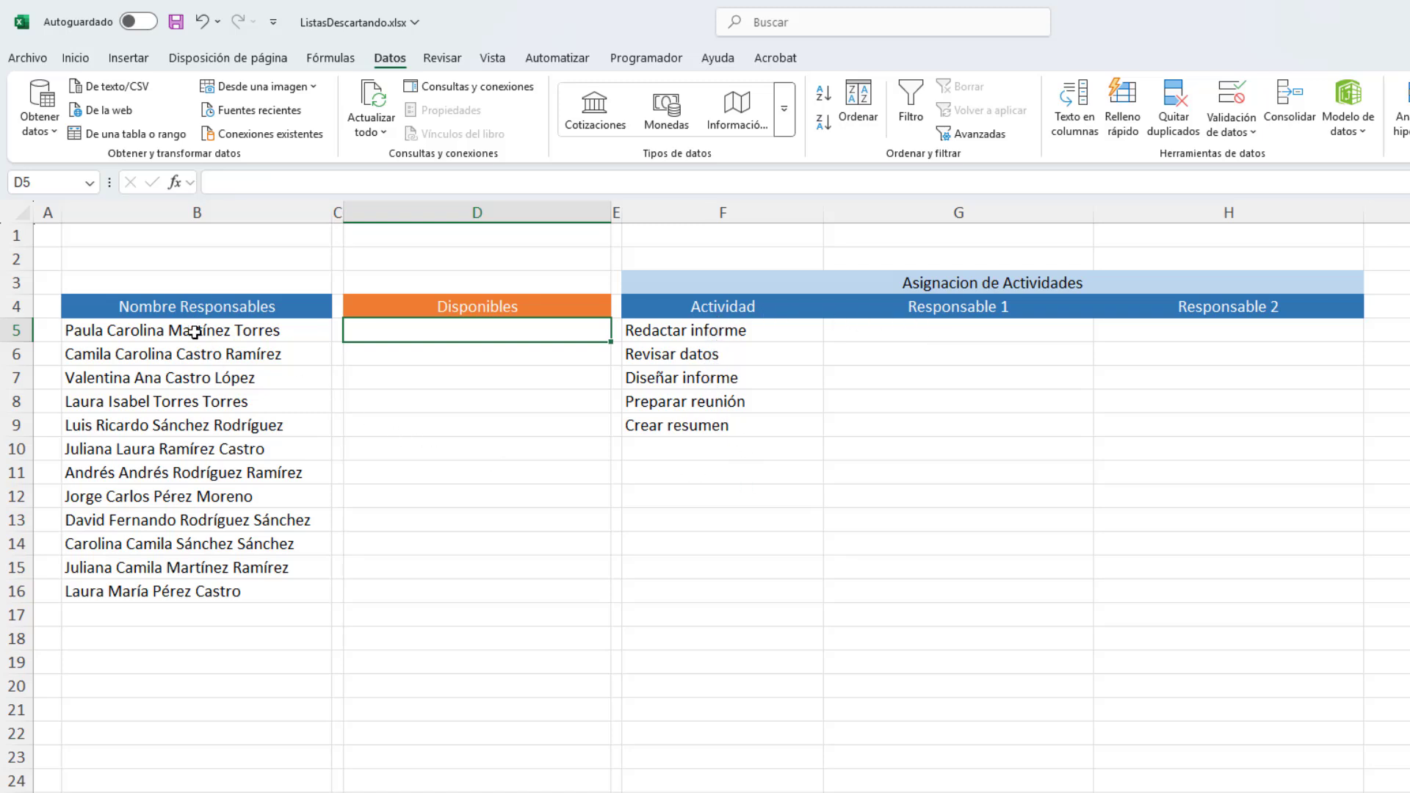
pyautogui.moveTo(194, 332); pyautogui.dragTo(205, 588)
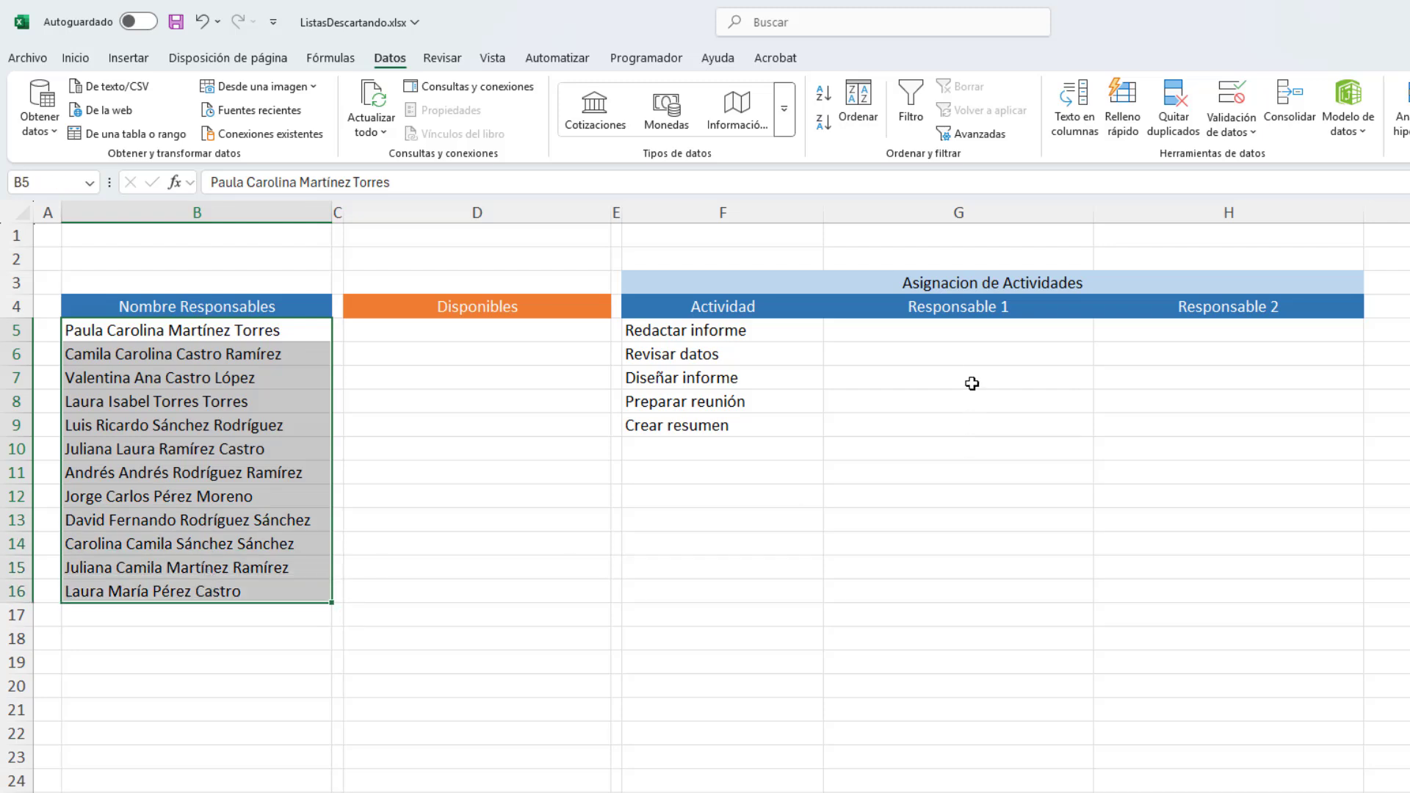
pyautogui.click(756, 331)
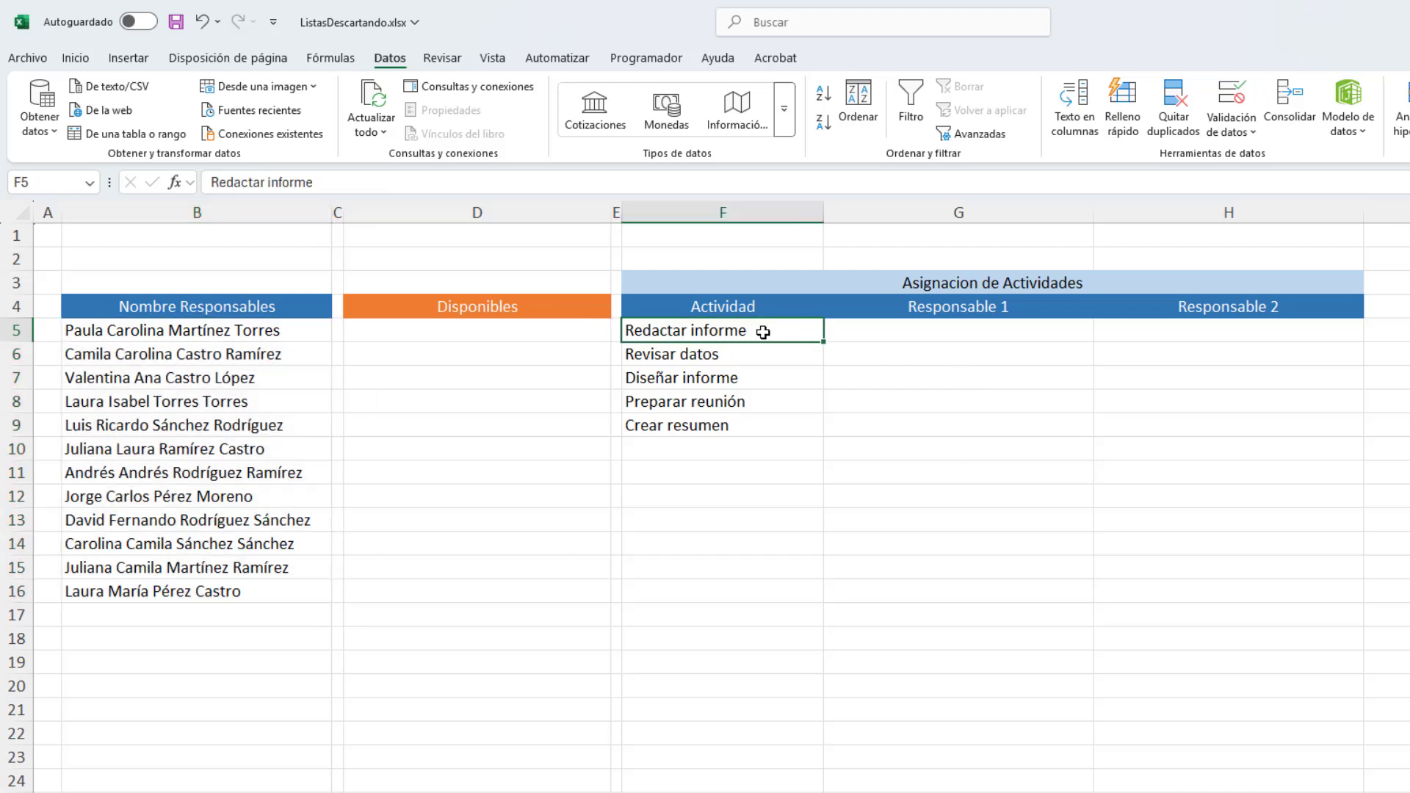
pyautogui.click(908, 329)
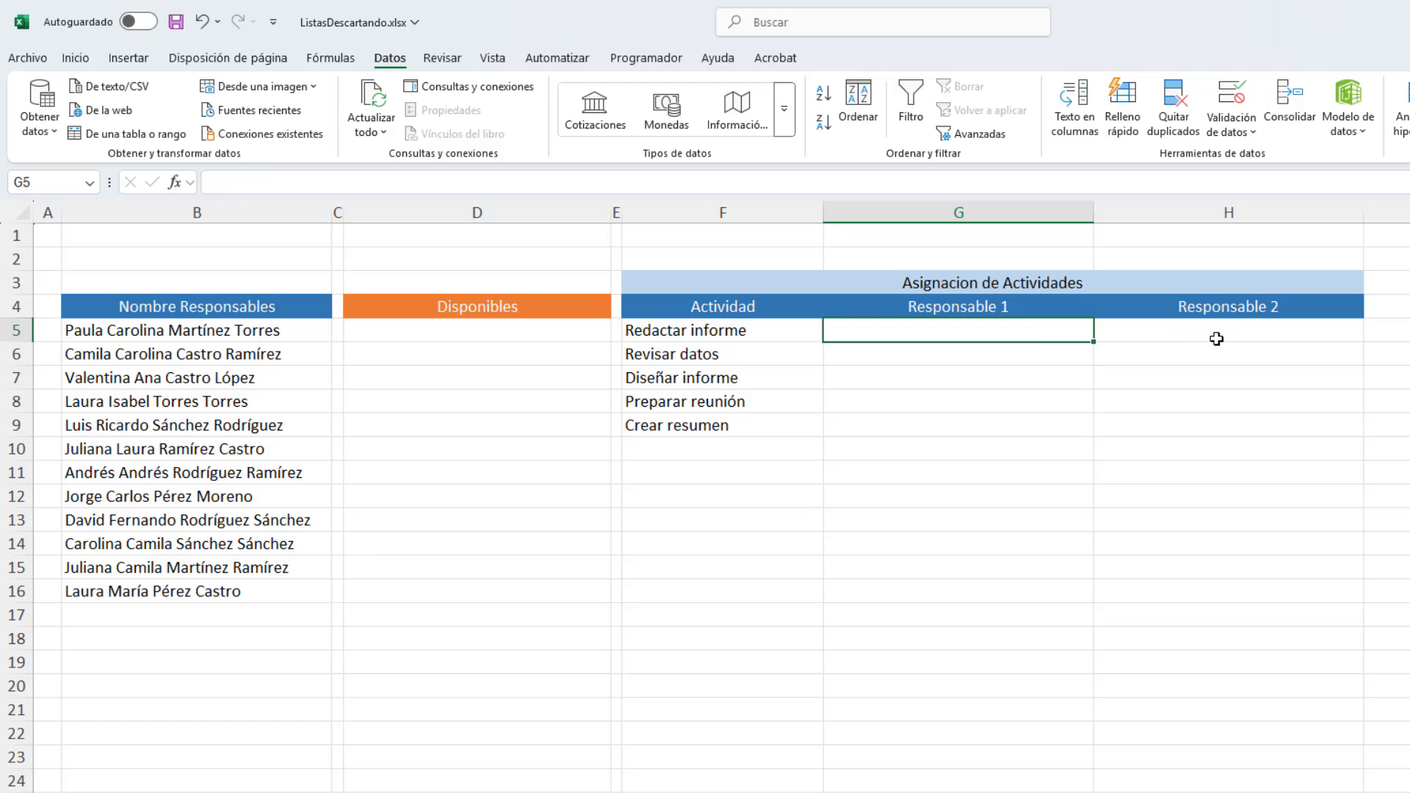
pyautogui.moveTo(1195, 337); pyautogui.dragTo(1023, 346)
pyautogui.click(1010, 328)
pyautogui.click(1158, 324)
pyautogui.click(1048, 324)
pyautogui.click(1148, 325)
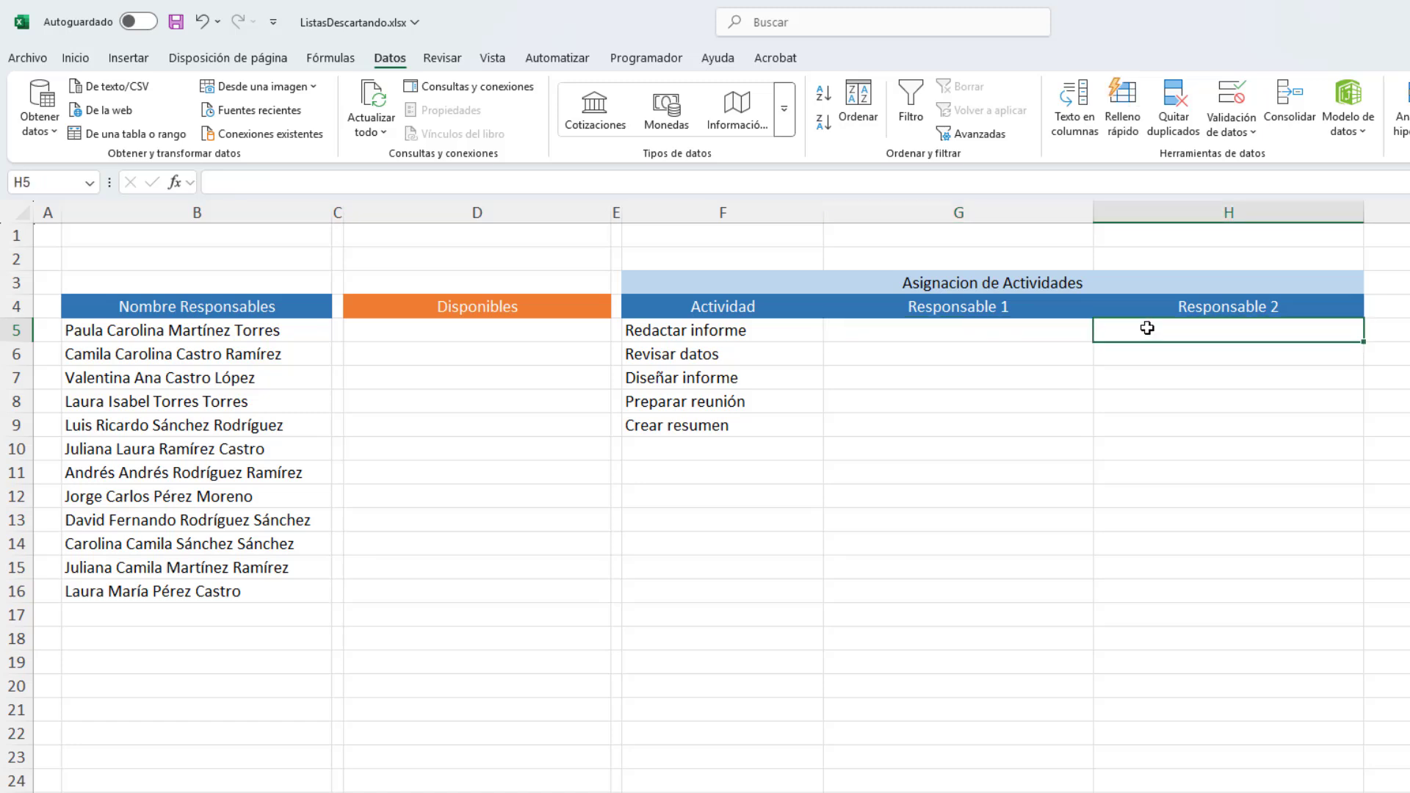
pyautogui.click(878, 336)
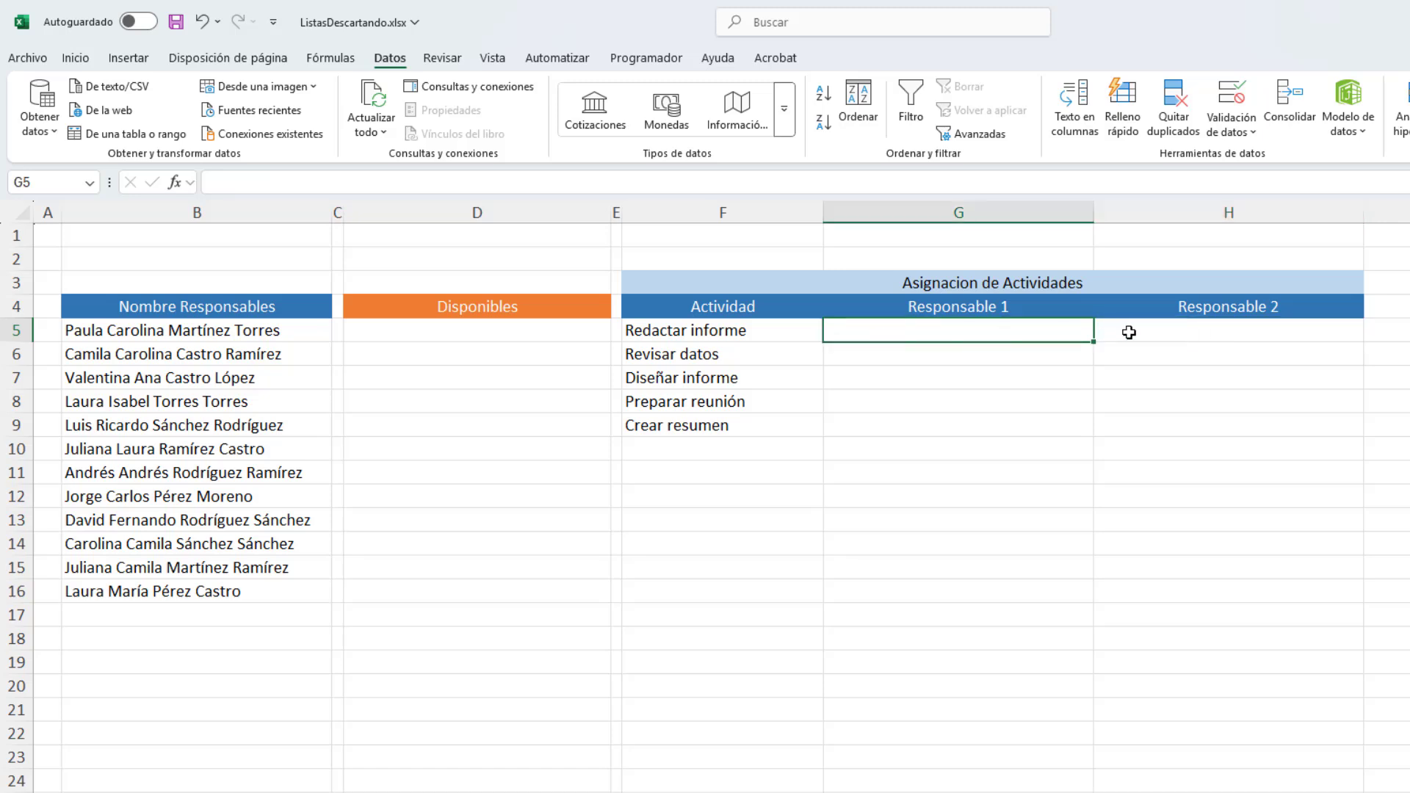
# Examine the empty assignment cells G5:H9 under Responsable 1 and Responsable 2.
pyautogui.click(1135, 331)
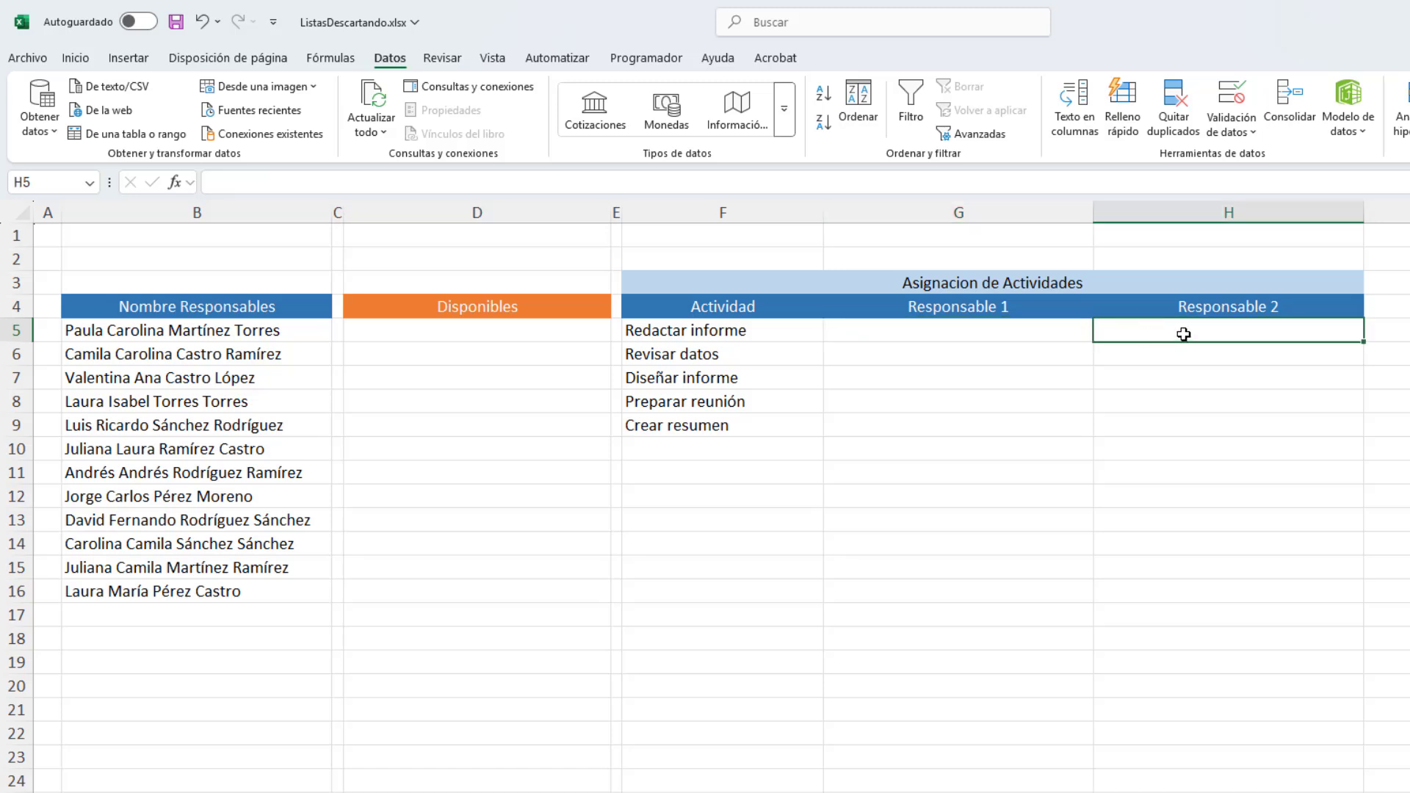
pyautogui.click(1073, 329)
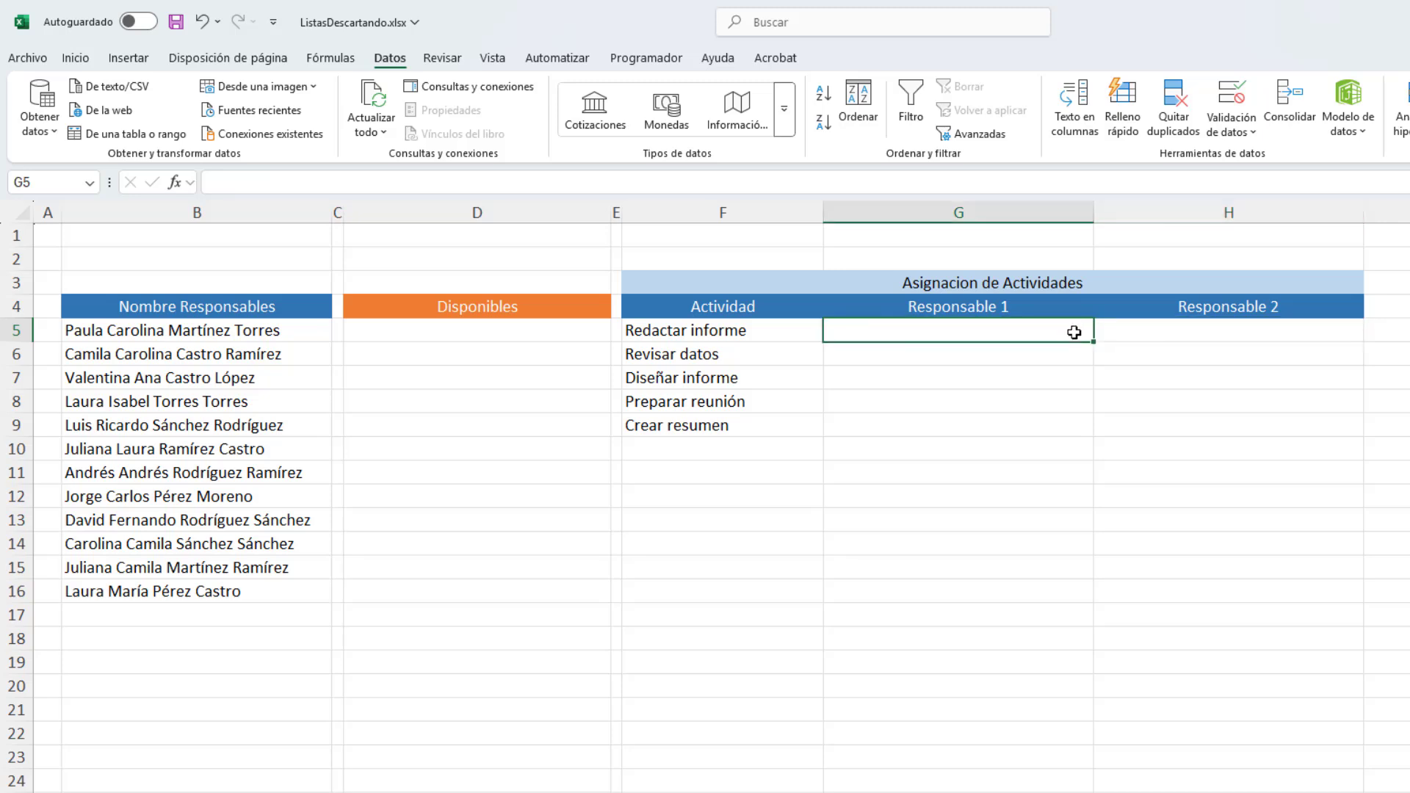
pyautogui.moveTo(1066, 335); pyautogui.dragTo(1252, 428)
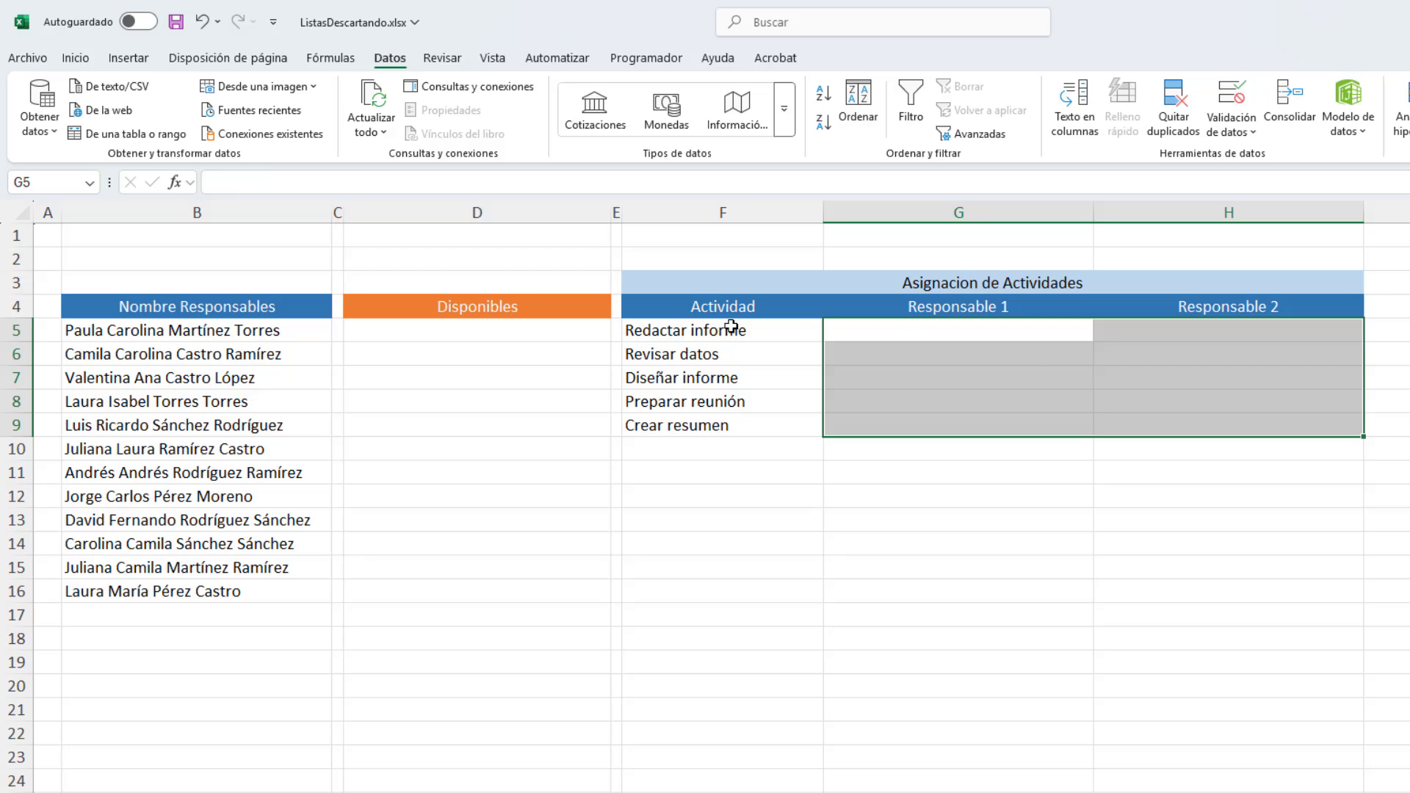
# Enter =CONTAR.SI(G5:H9,B5:B16) in D5 to count how often each responsible person is already assigned.
pyautogui.click(451, 334)
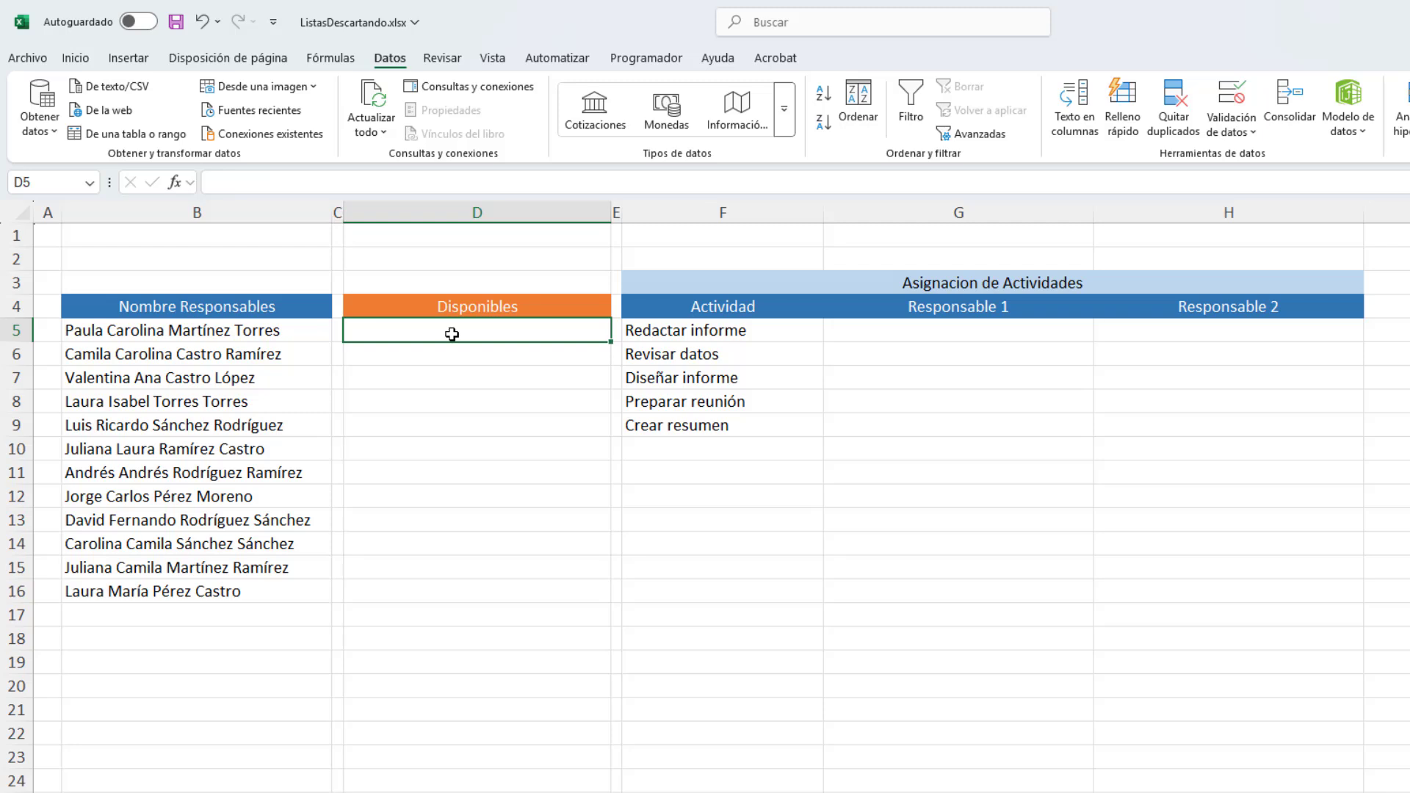
pyautogui.write('=con')
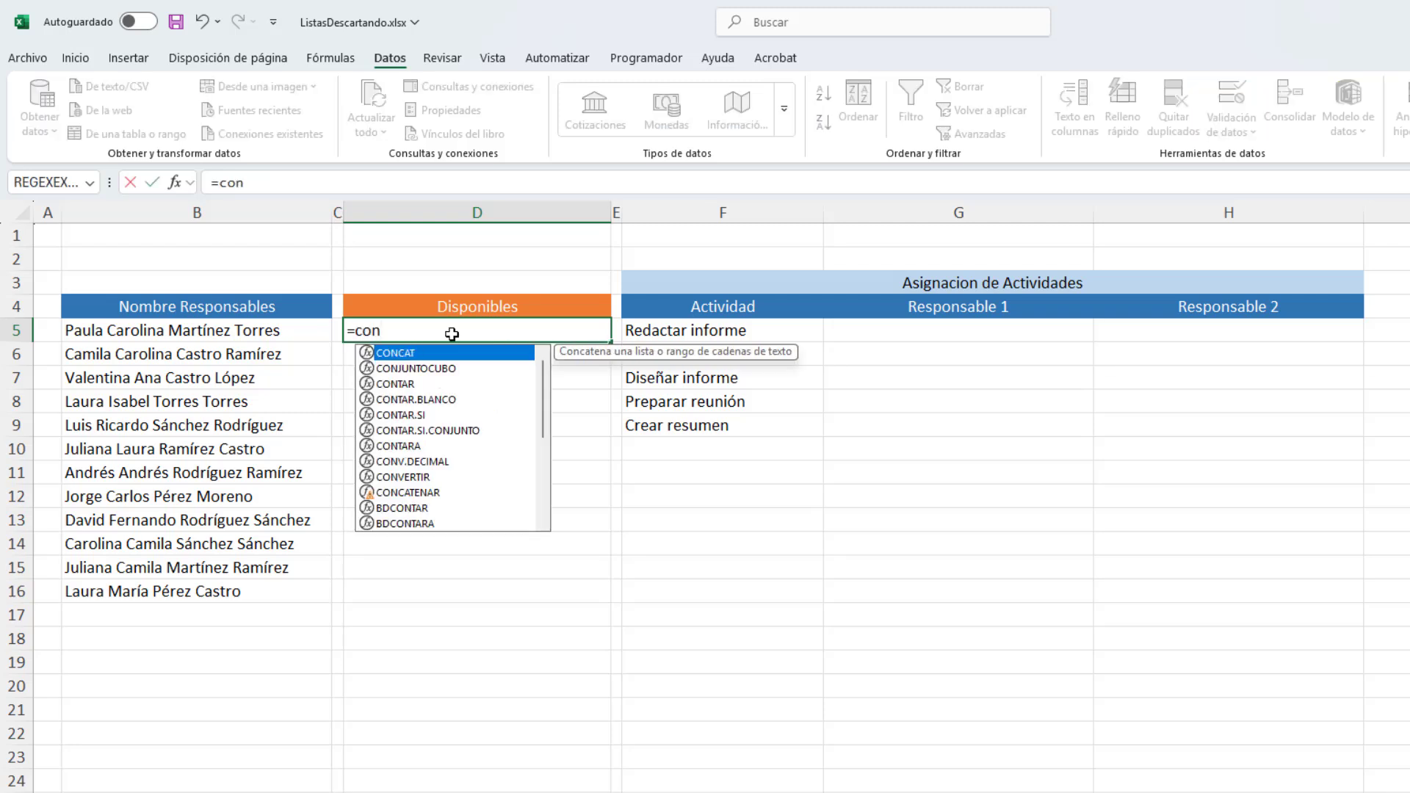
pyautogui.press('Down')
pyautogui.press('Down')
pyautogui.press('Down')
pyautogui.press('Down')
pyautogui.press('Down')
pyautogui.press('Tab')
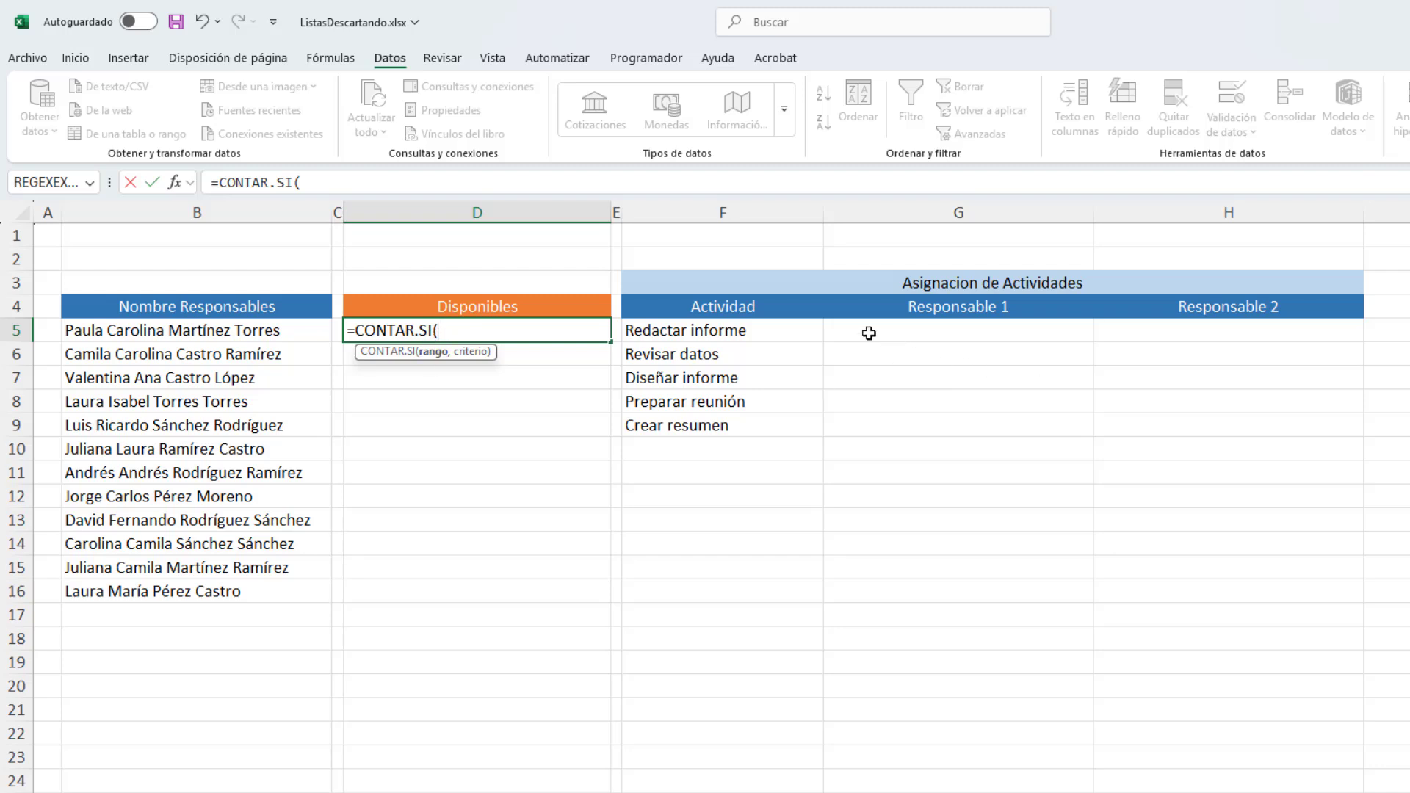
pyautogui.moveTo(853, 328); pyautogui.dragTo(1190, 420)
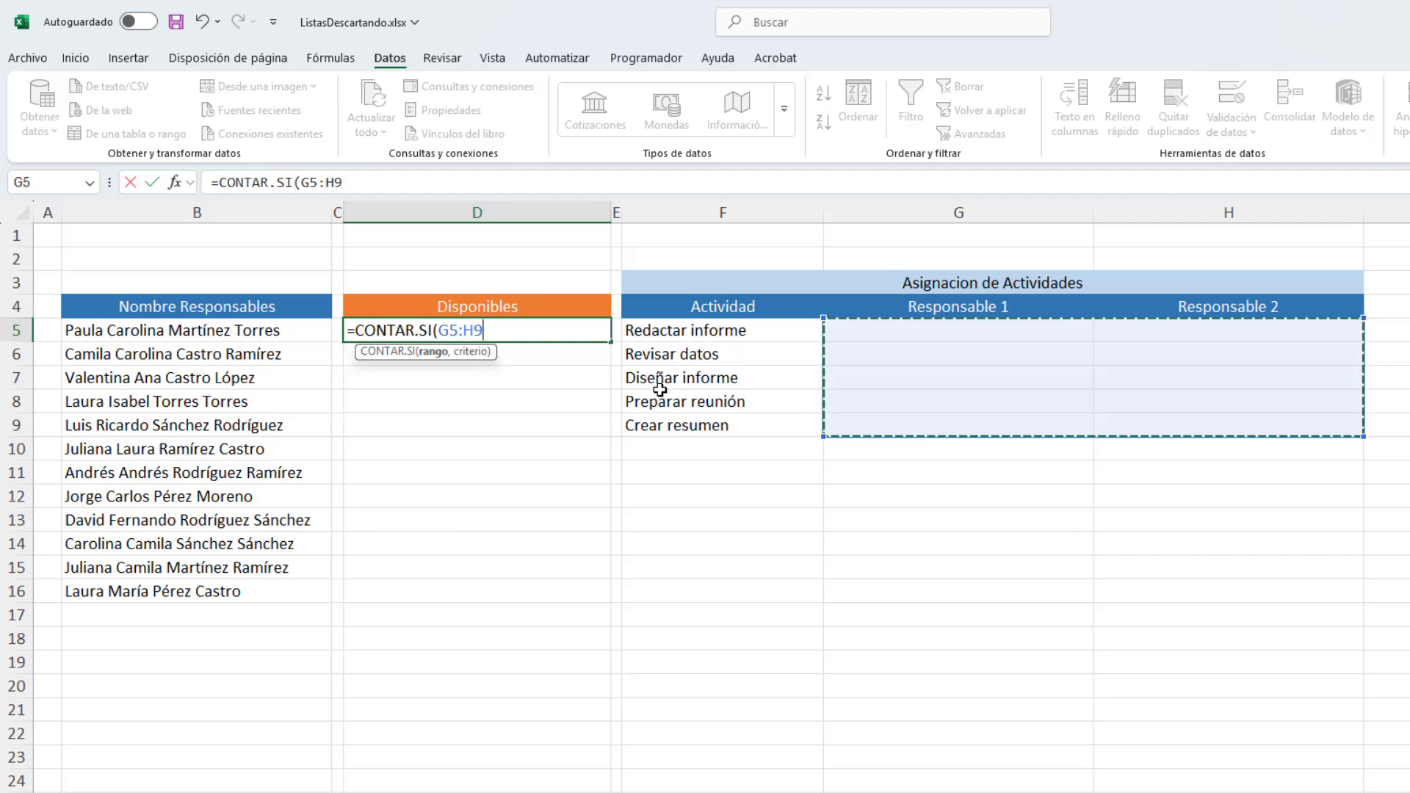
pyautogui.write(',')
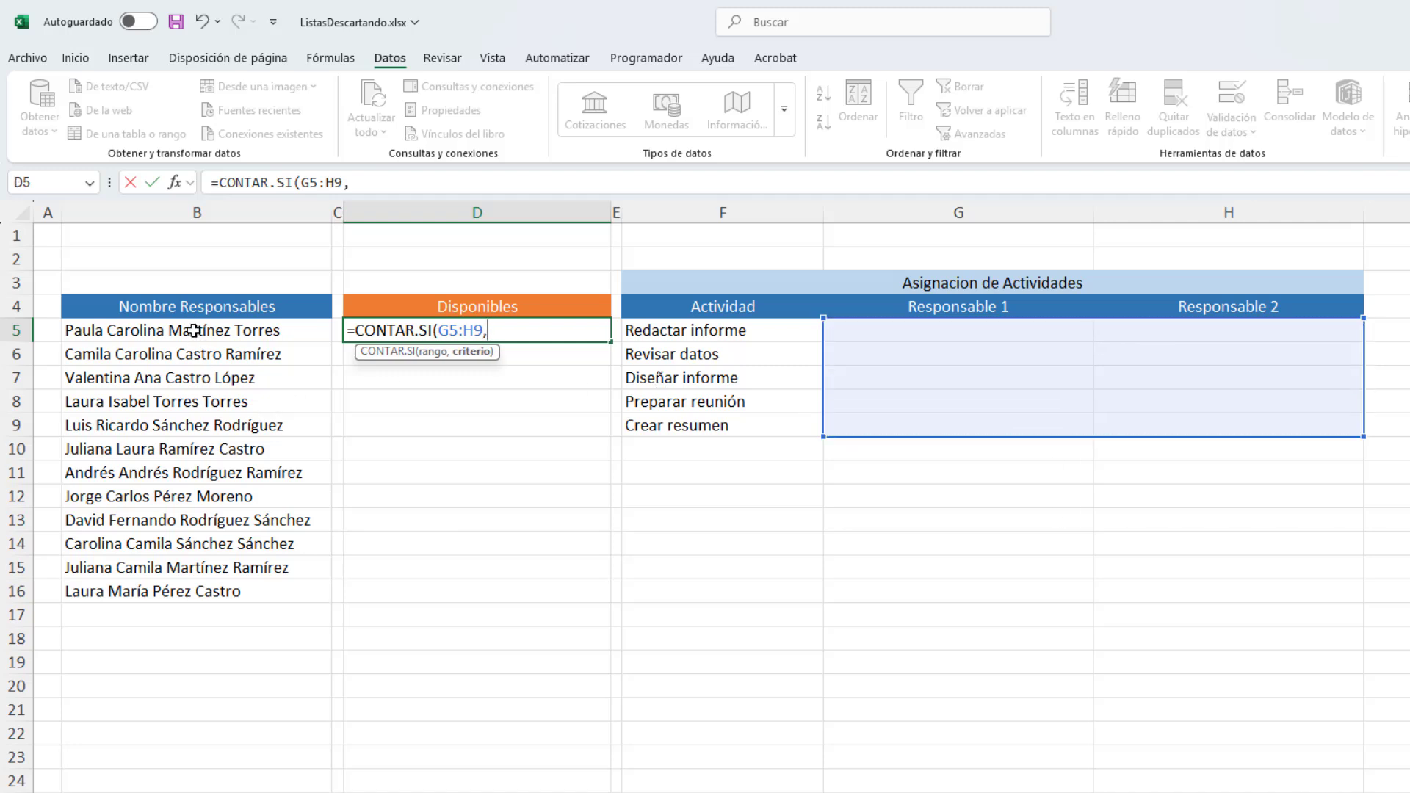
pyautogui.moveTo(196, 330); pyautogui.dragTo(196, 585)
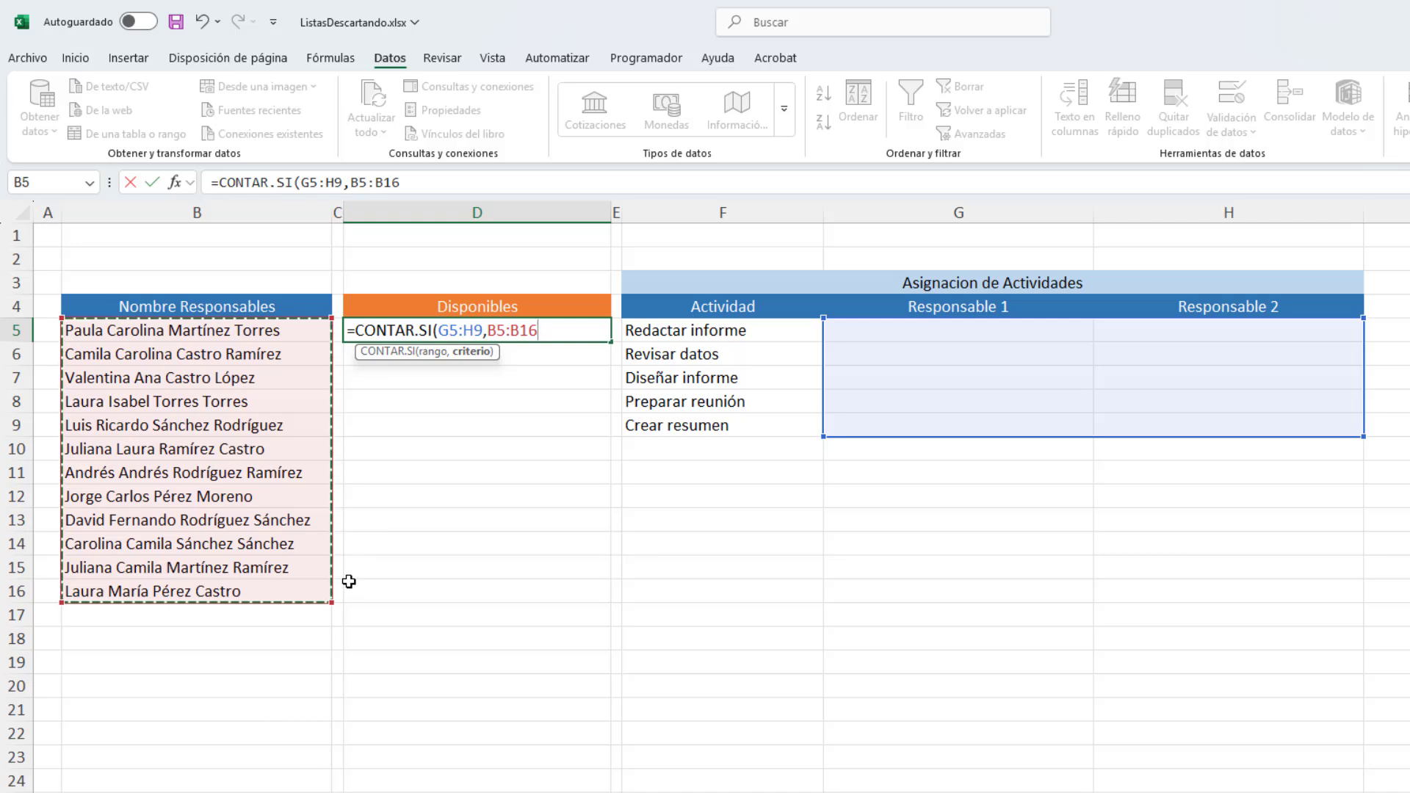
pyautogui.press('Return')
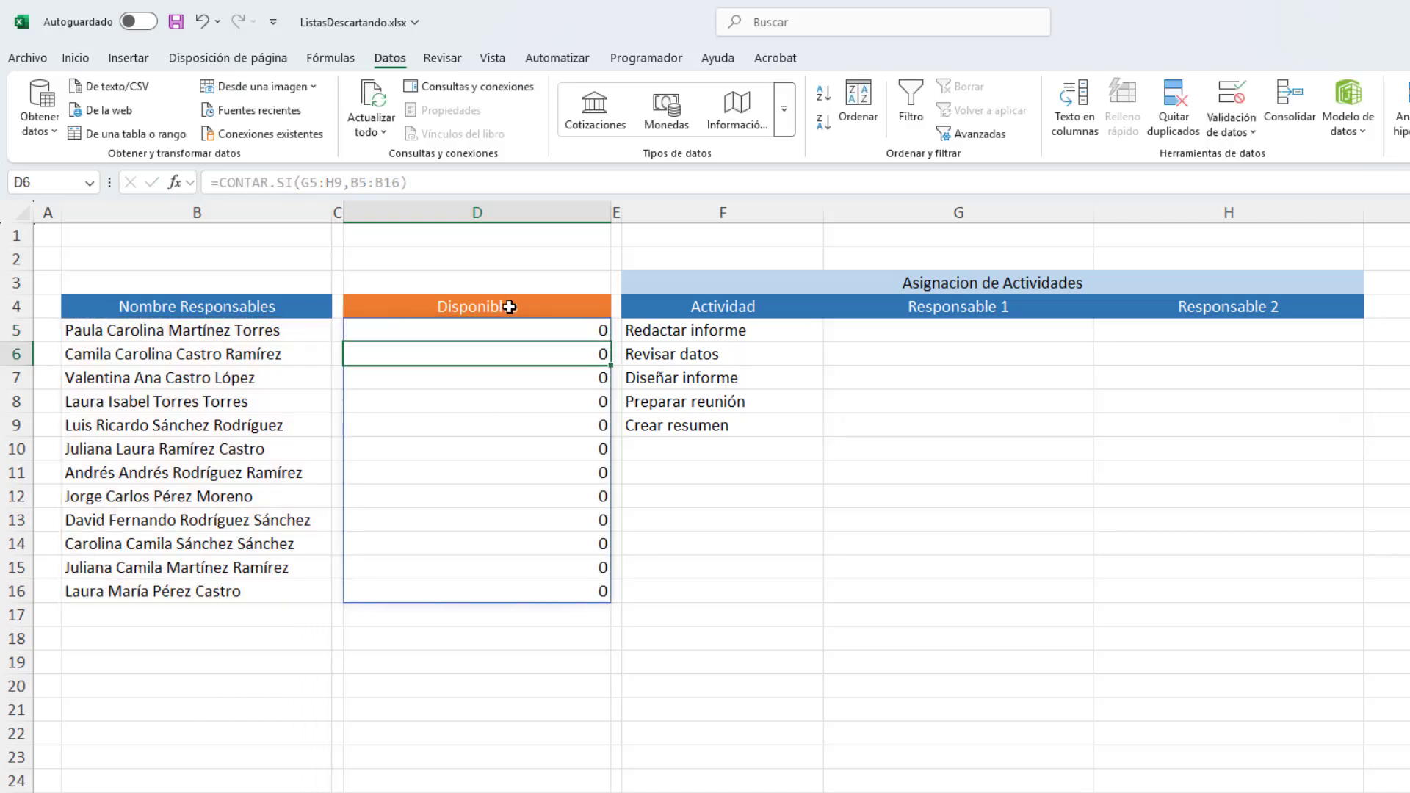
# Extend the D5 formula with =0 so it tests which people are unassigned.
pyautogui.click(522, 333)
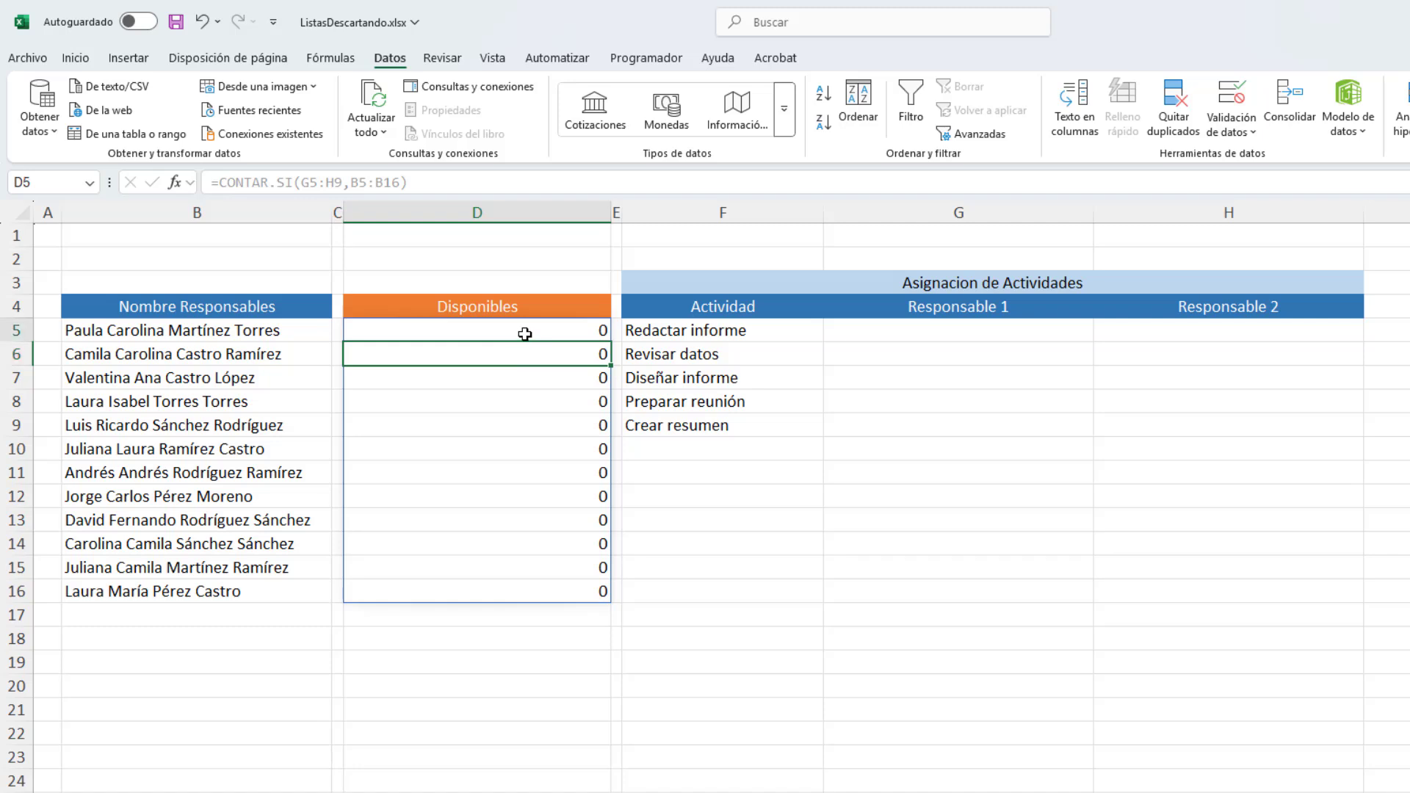
pyautogui.click(451, 185)
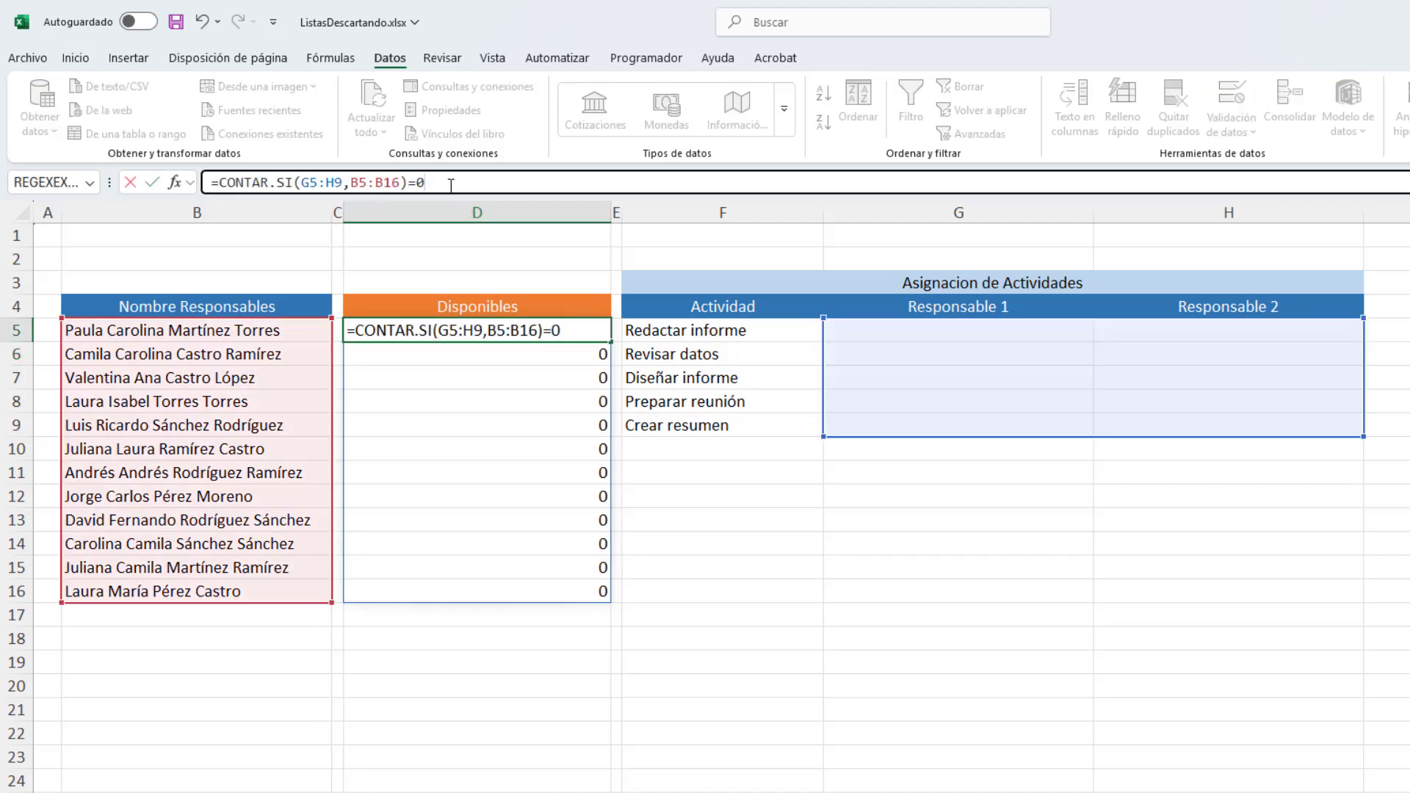
pyautogui.press('Return')
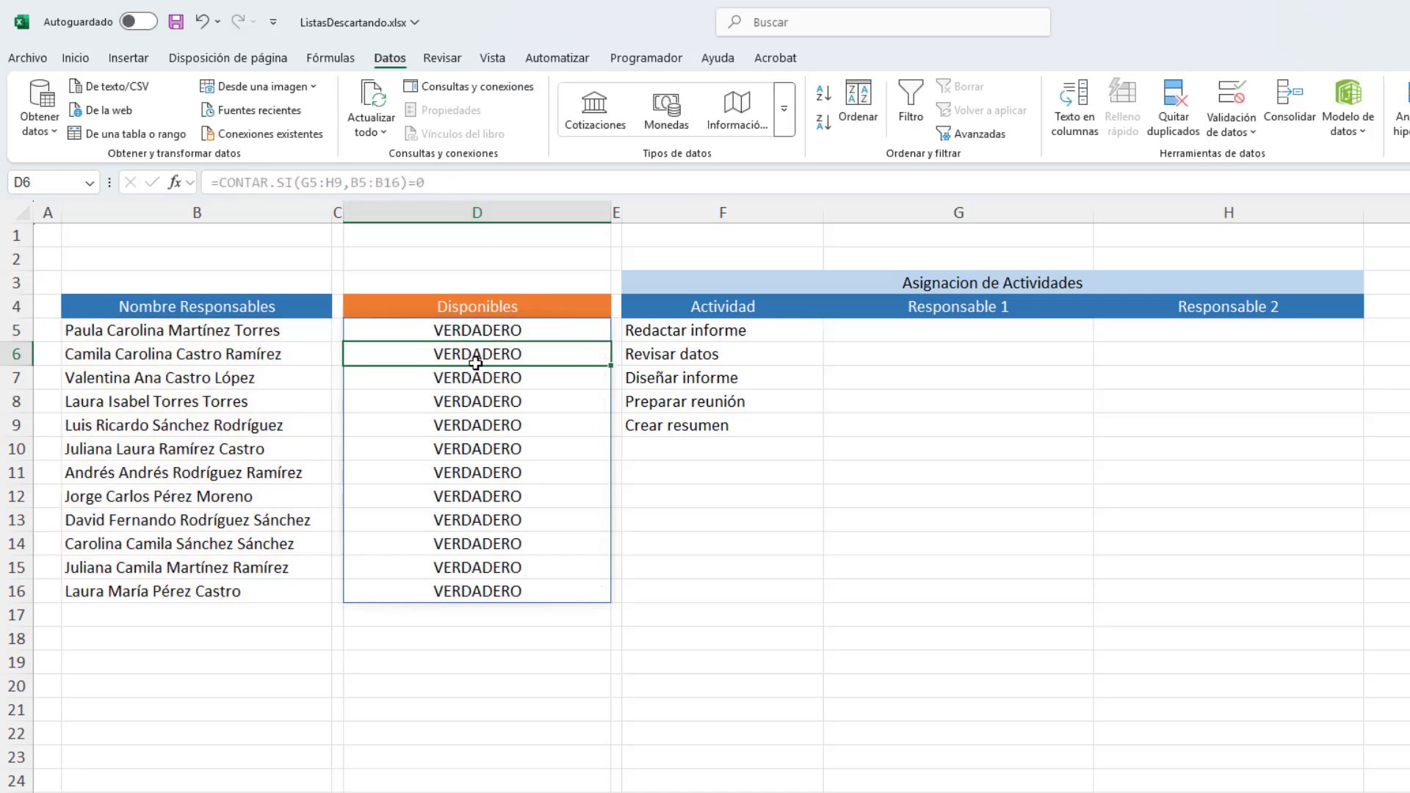
# Wrap the D5 formula in FILTRAR as =FILTRAR(B5:B16,CONTAR.SI(G5:H9,B5:B16)=0,"") to list the available people.
pyautogui.click(474, 333)
pyautogui.click(220, 182)
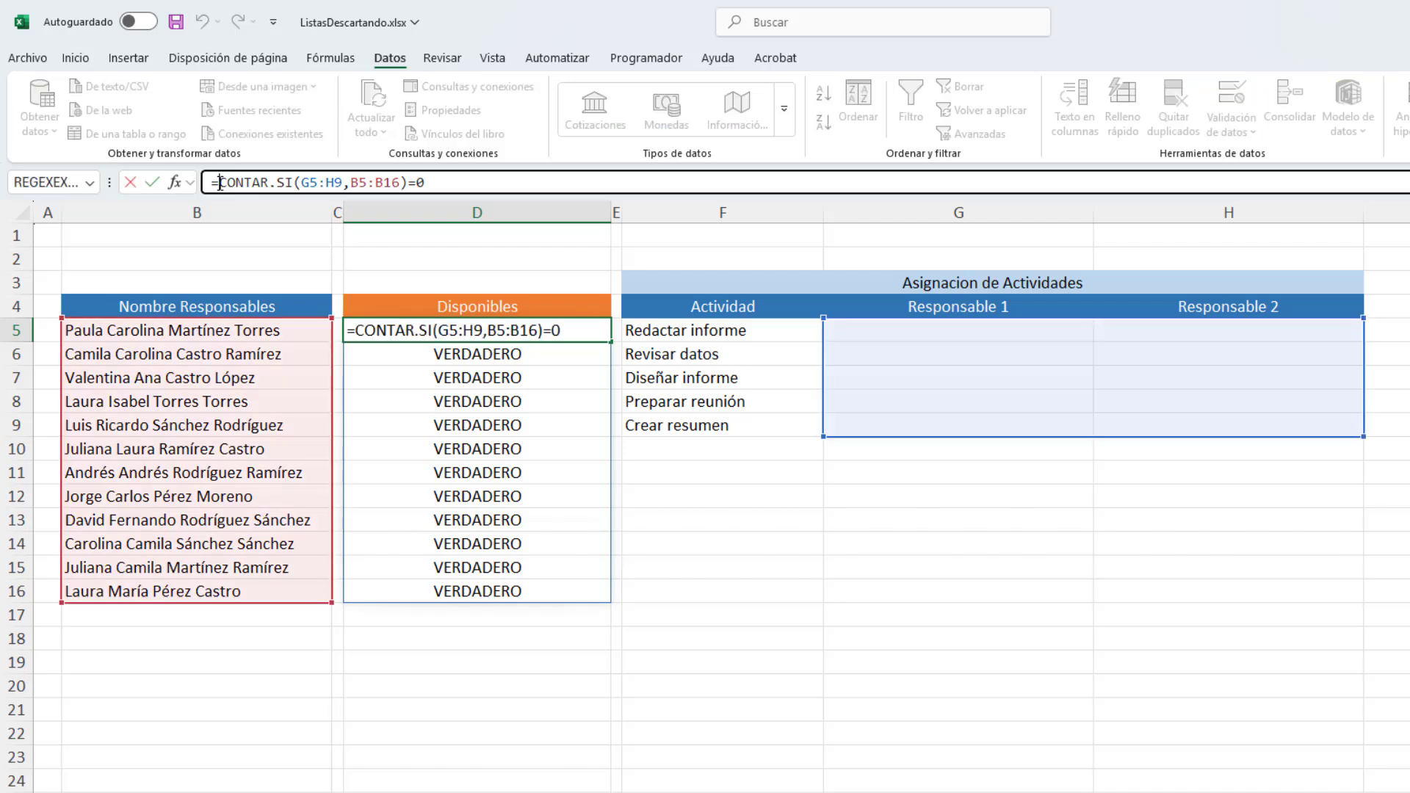
pyautogui.write('FILTRAR(')
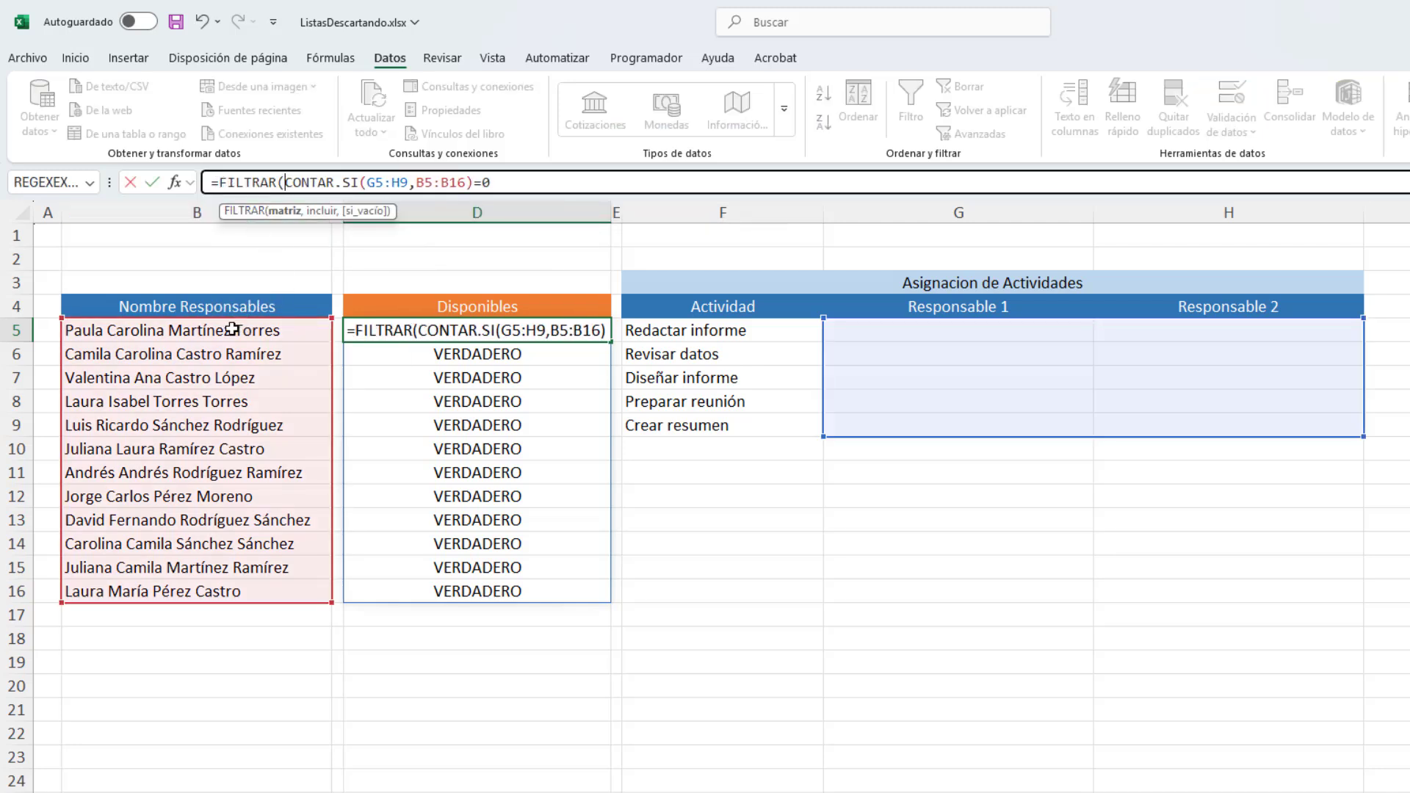
pyautogui.moveTo(231, 330); pyautogui.dragTo(284, 579)
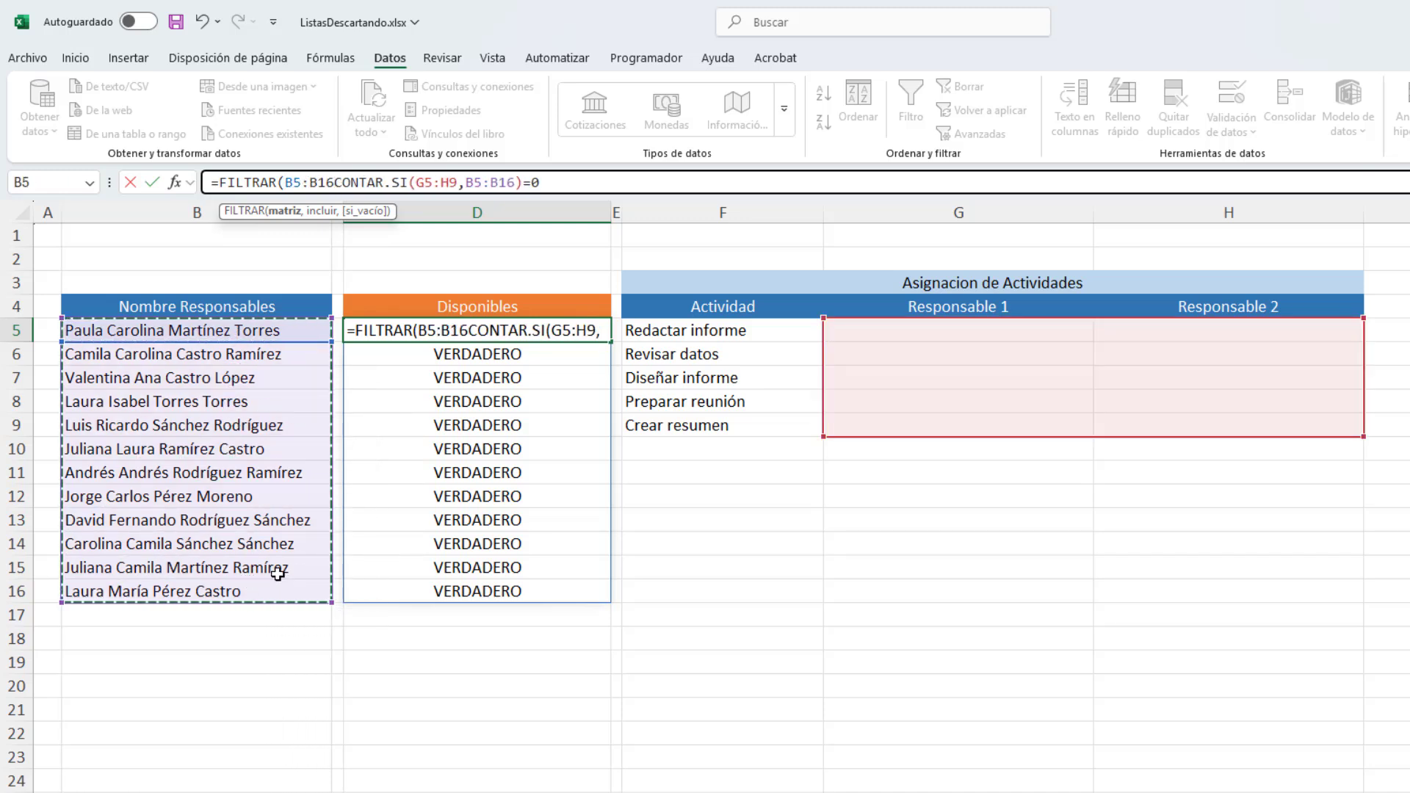
pyautogui.write(',')
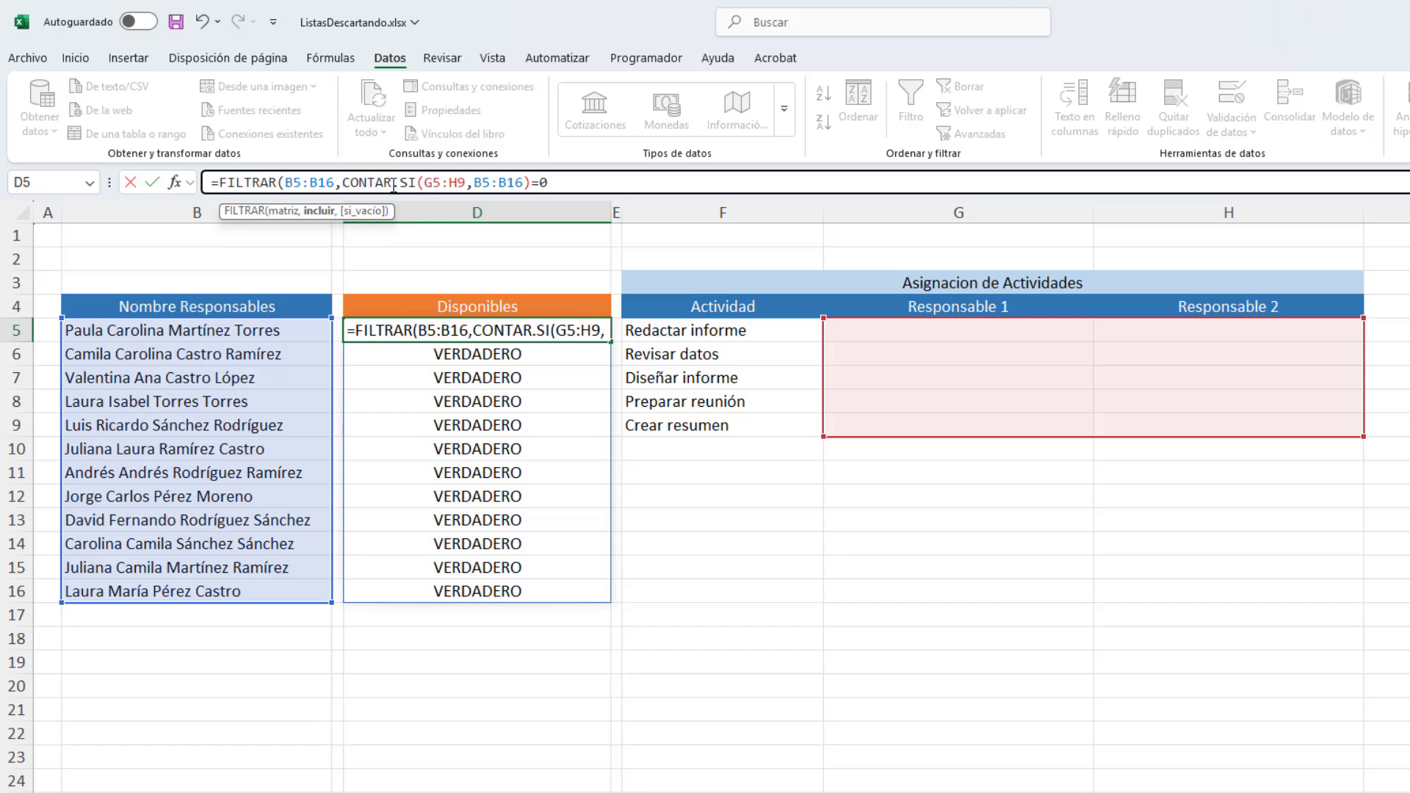
pyautogui.click(559, 184)
pyautogui.write(',')
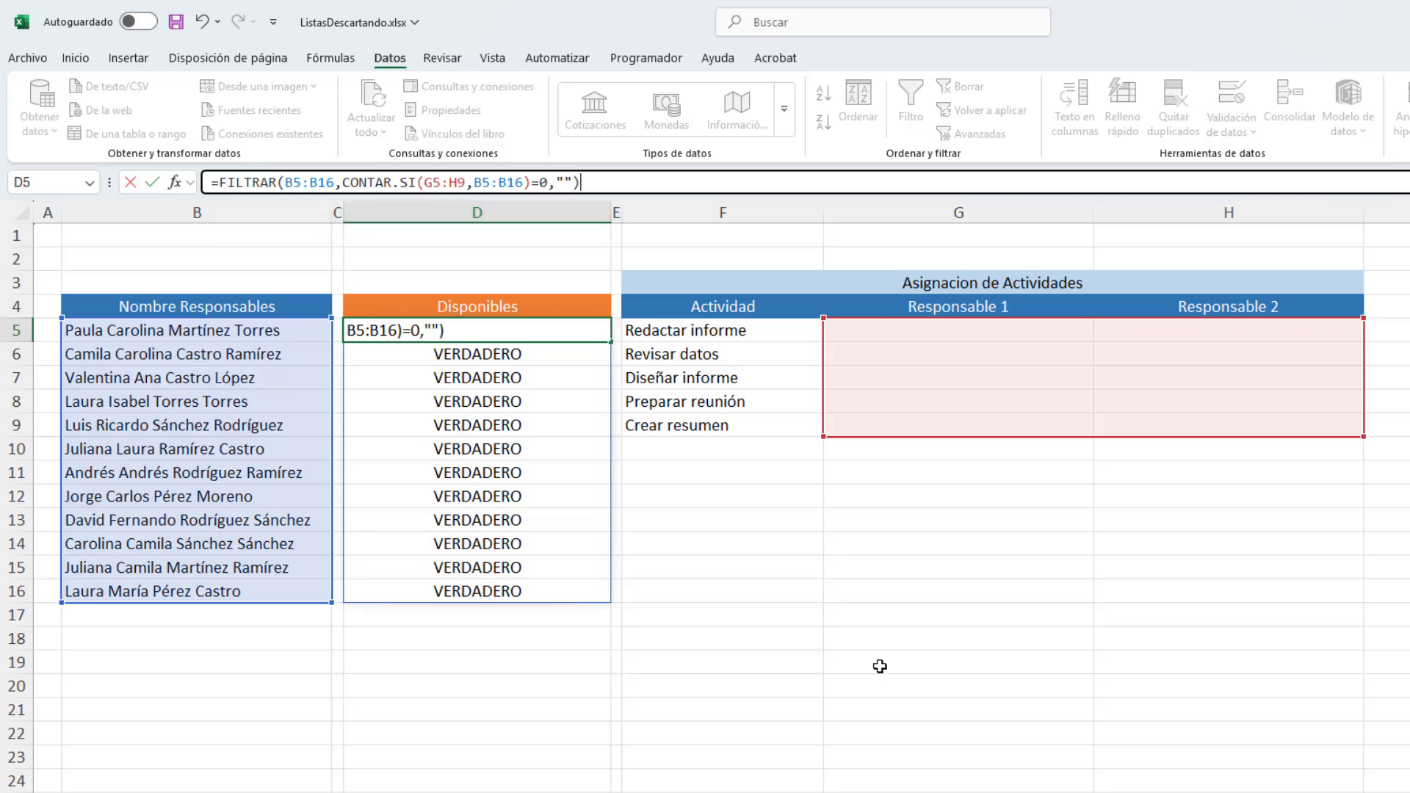
pyautogui.press('Return')
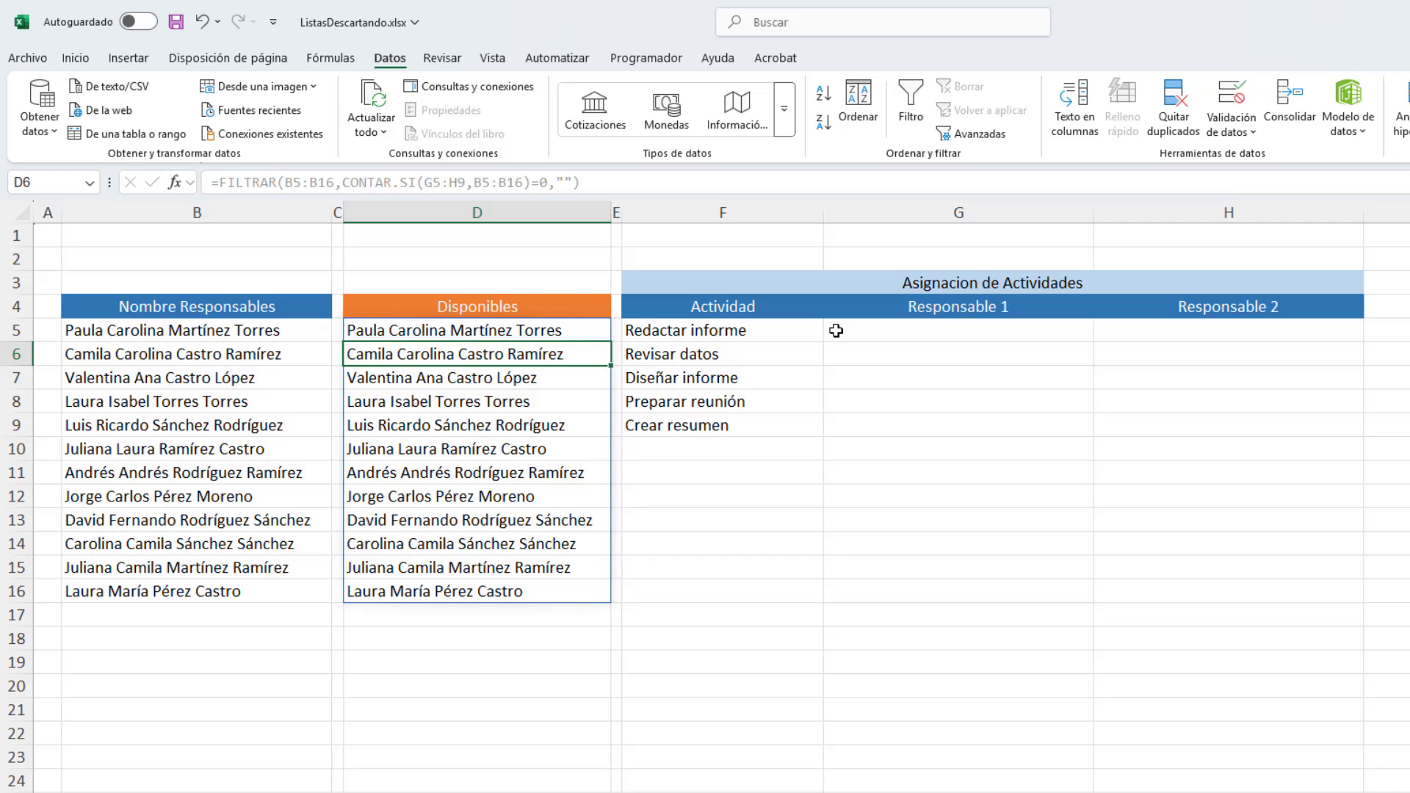
# Set up data validation of type Lista for G5:H9 with D5:D16 as its source.
pyautogui.moveTo(836, 331); pyautogui.dragTo(1207, 419)
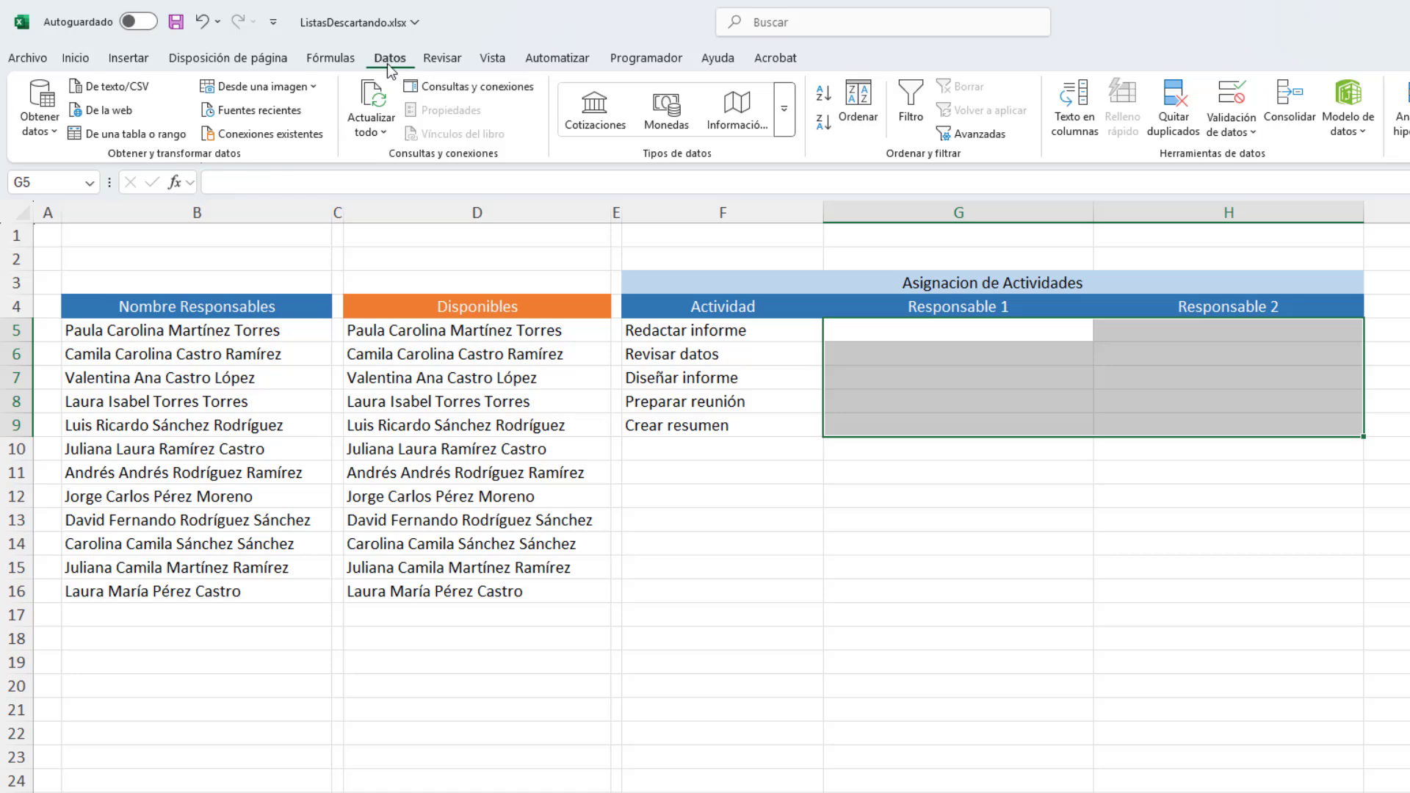
pyautogui.click(1231, 106)
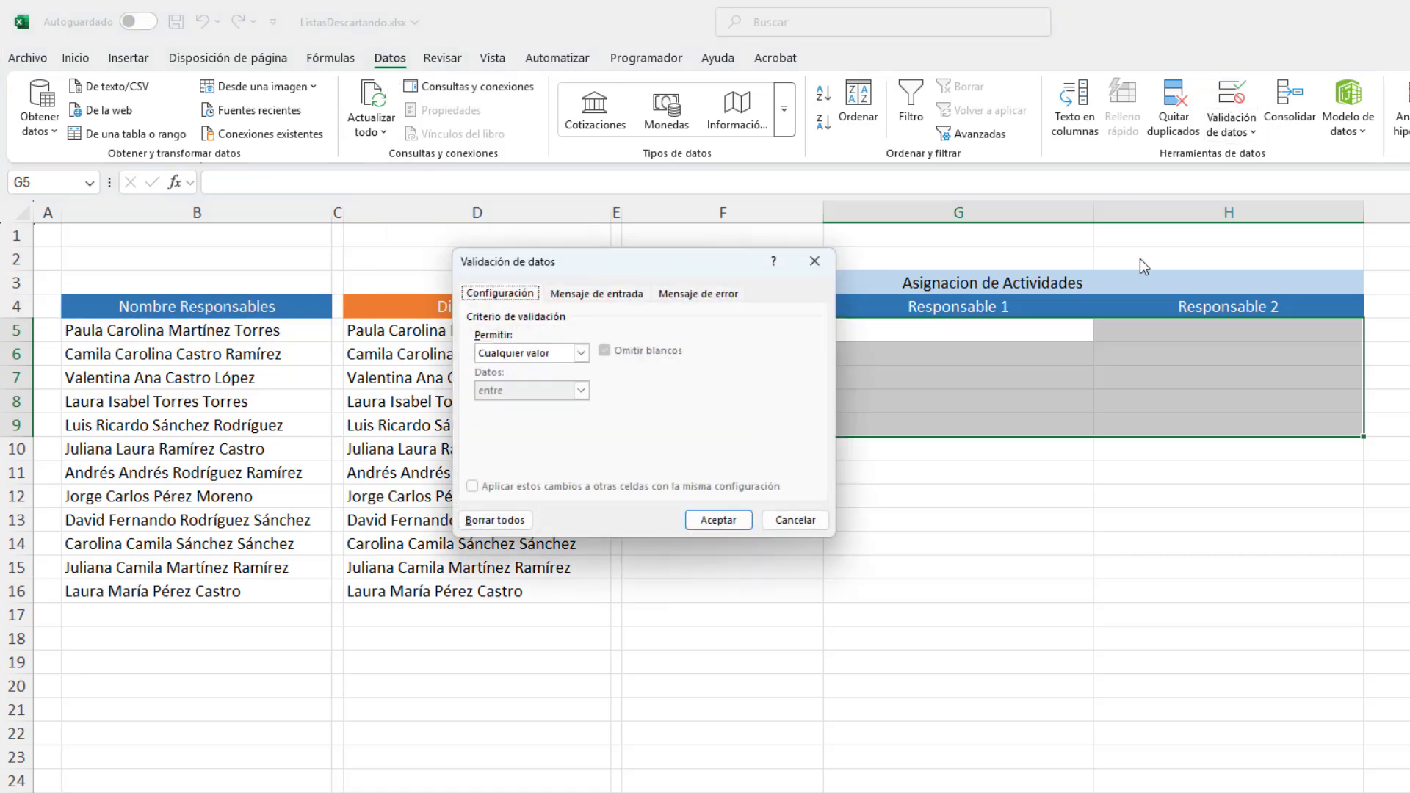
pyautogui.click(580, 354)
pyautogui.click(550, 405)
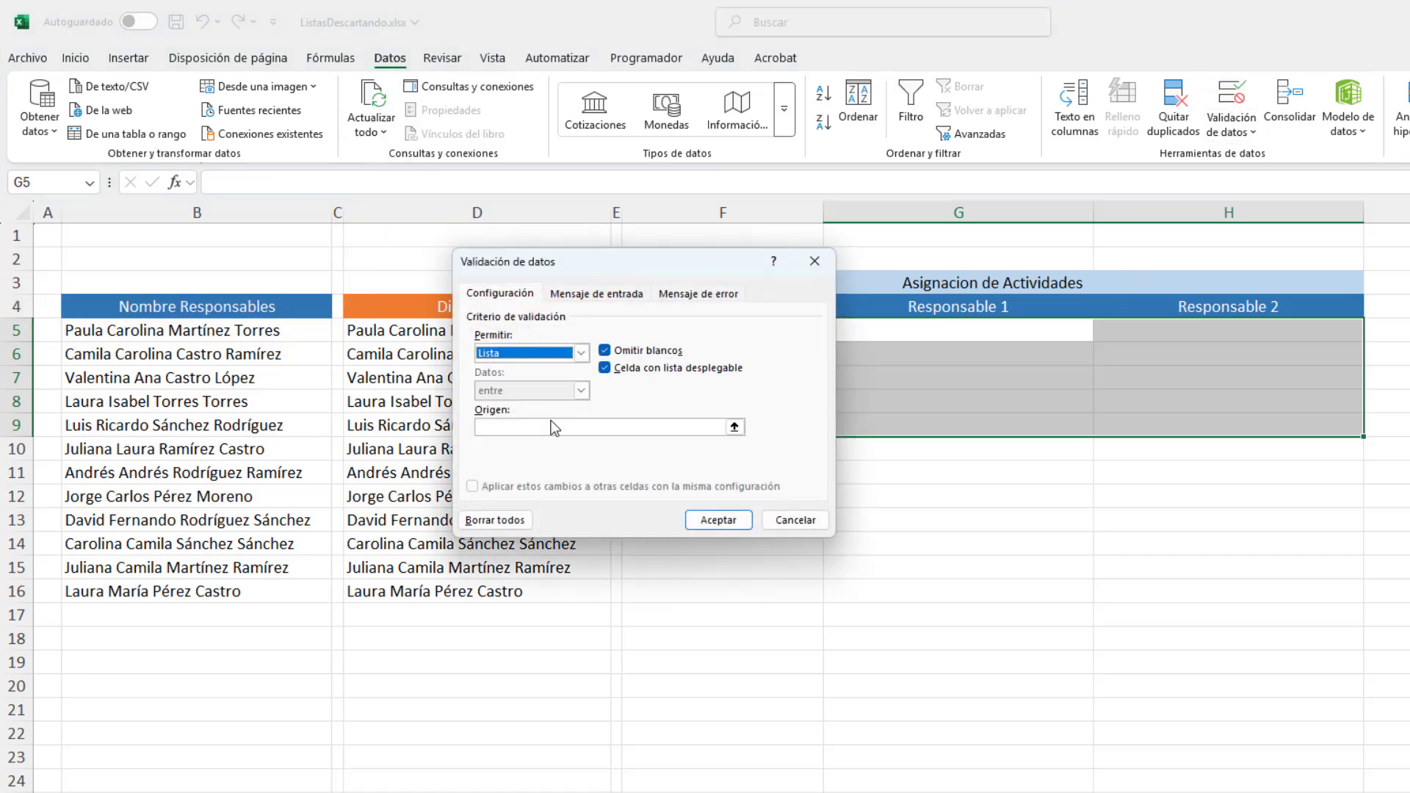
pyautogui.click(738, 427)
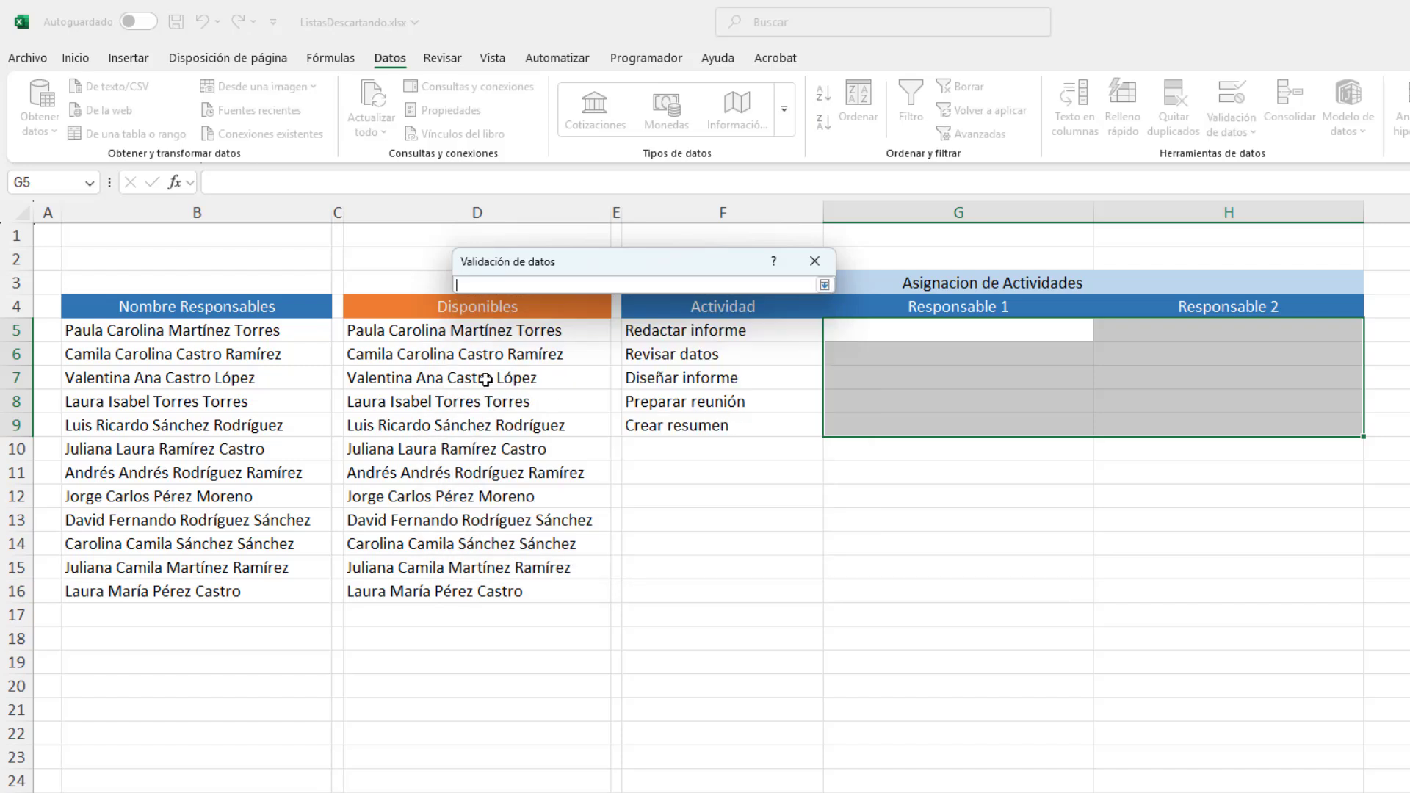
pyautogui.moveTo(424, 332); pyautogui.dragTo(441, 590)
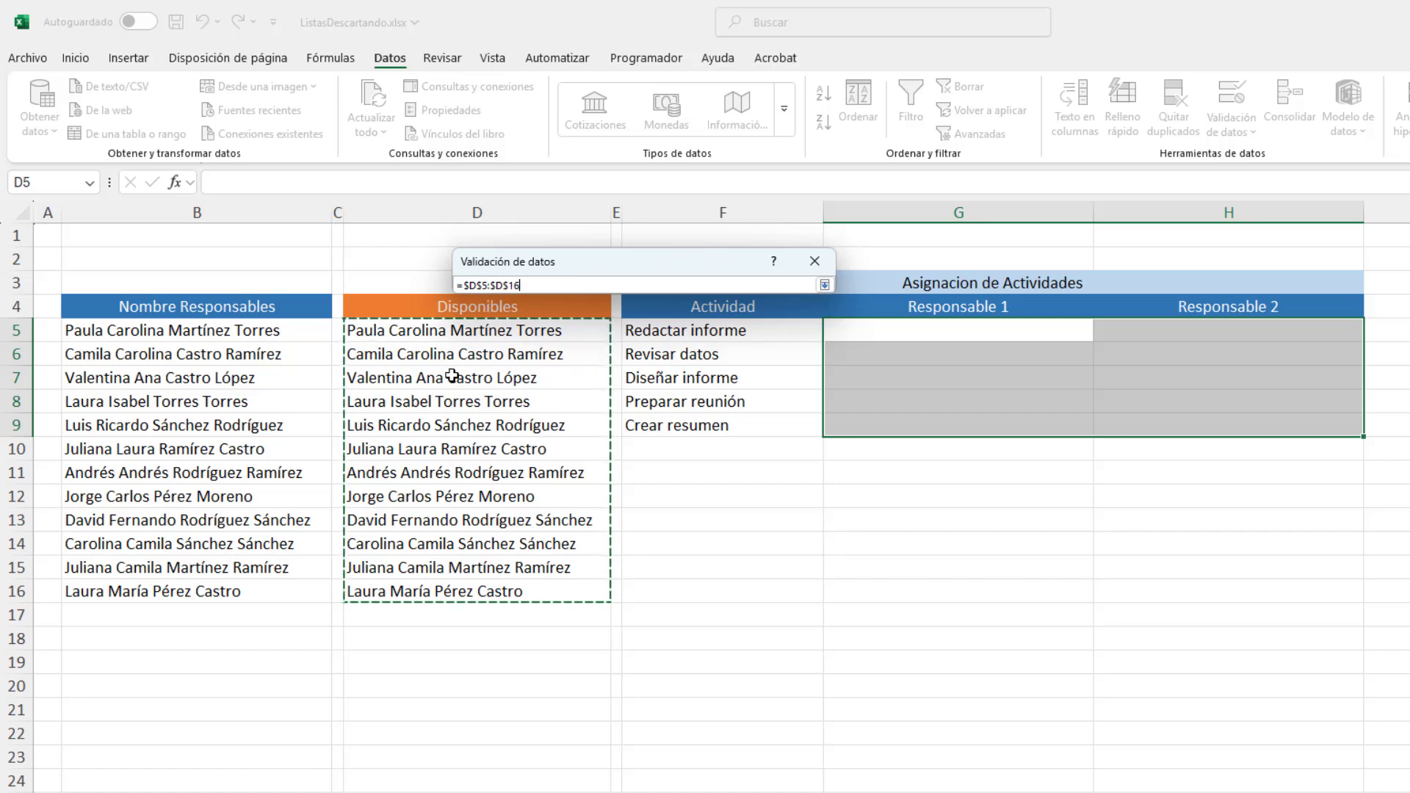
# Change the validation source to the spill reference =$D$5# and apply the rule to the assignment cells.
pyautogui.press('BackSpace')
pyautogui.press('BackSpace')
pyautogui.press('BackSpace')
pyautogui.press('BackSpace')
pyautogui.press('BackSpace')
pyautogui.press('BackSpace')
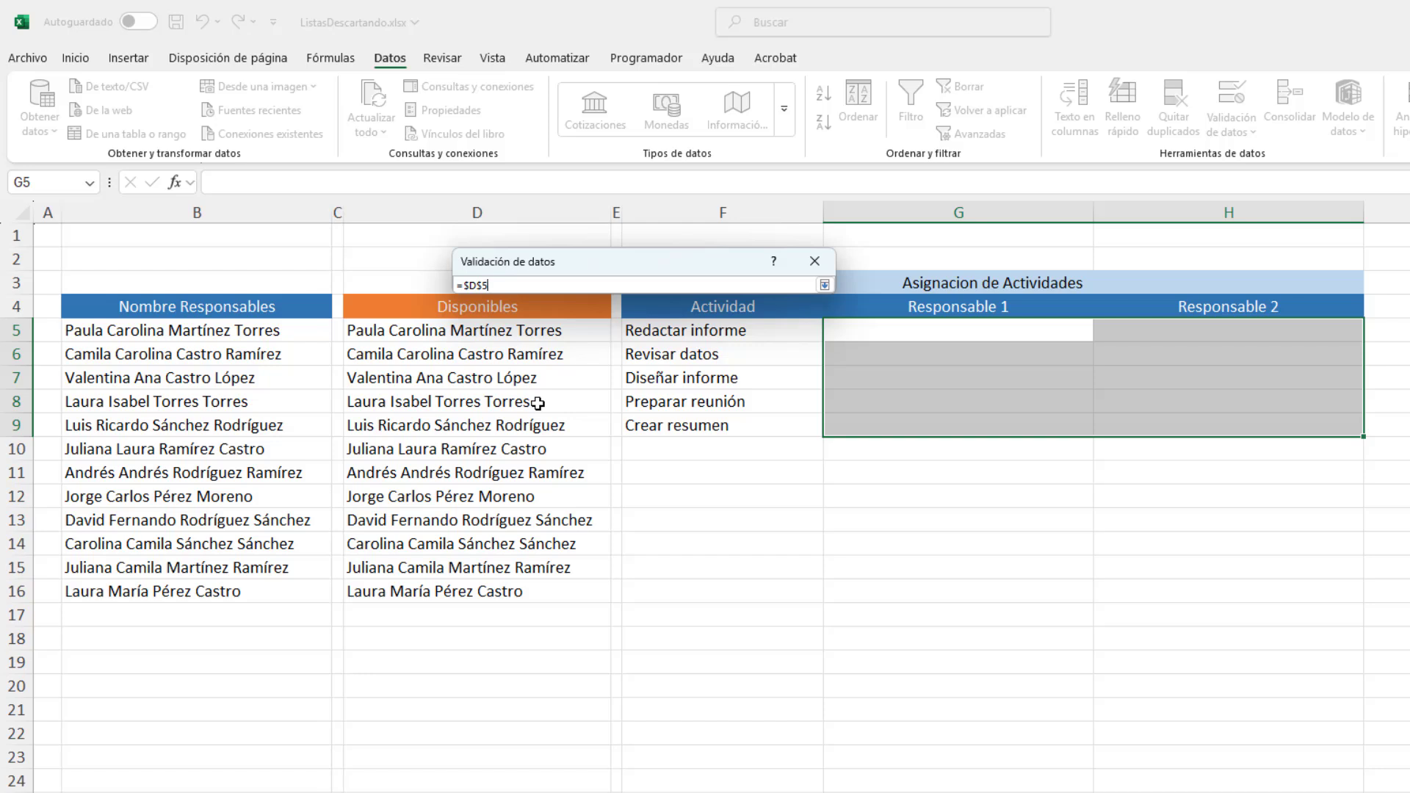
pyautogui.write('#')
pyautogui.press('Return')
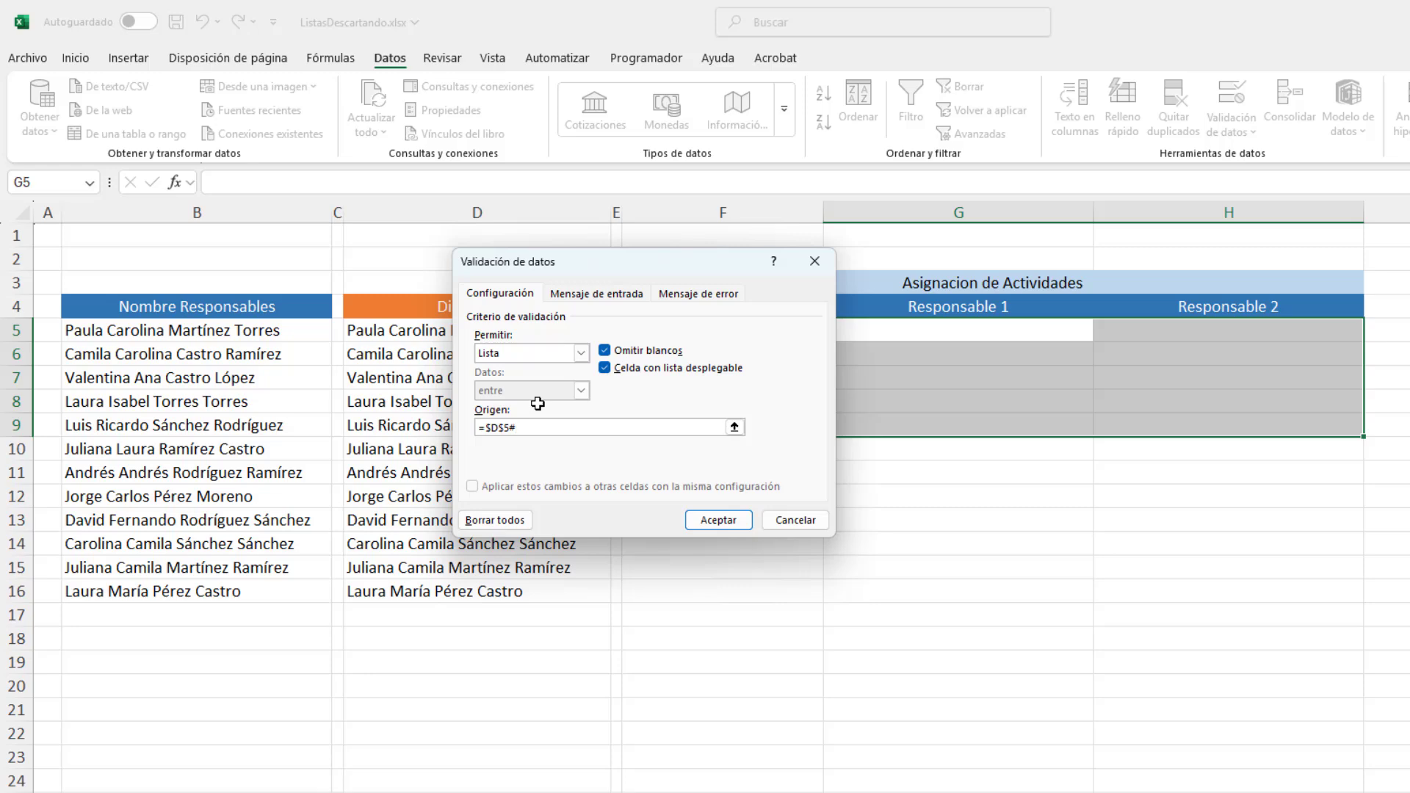
pyautogui.click(732, 523)
# Check the dropdown lists of the Responsable 1 and Responsable 2 cells in rows 5 and 6 without choosing anyone.
pyautogui.click(981, 355)
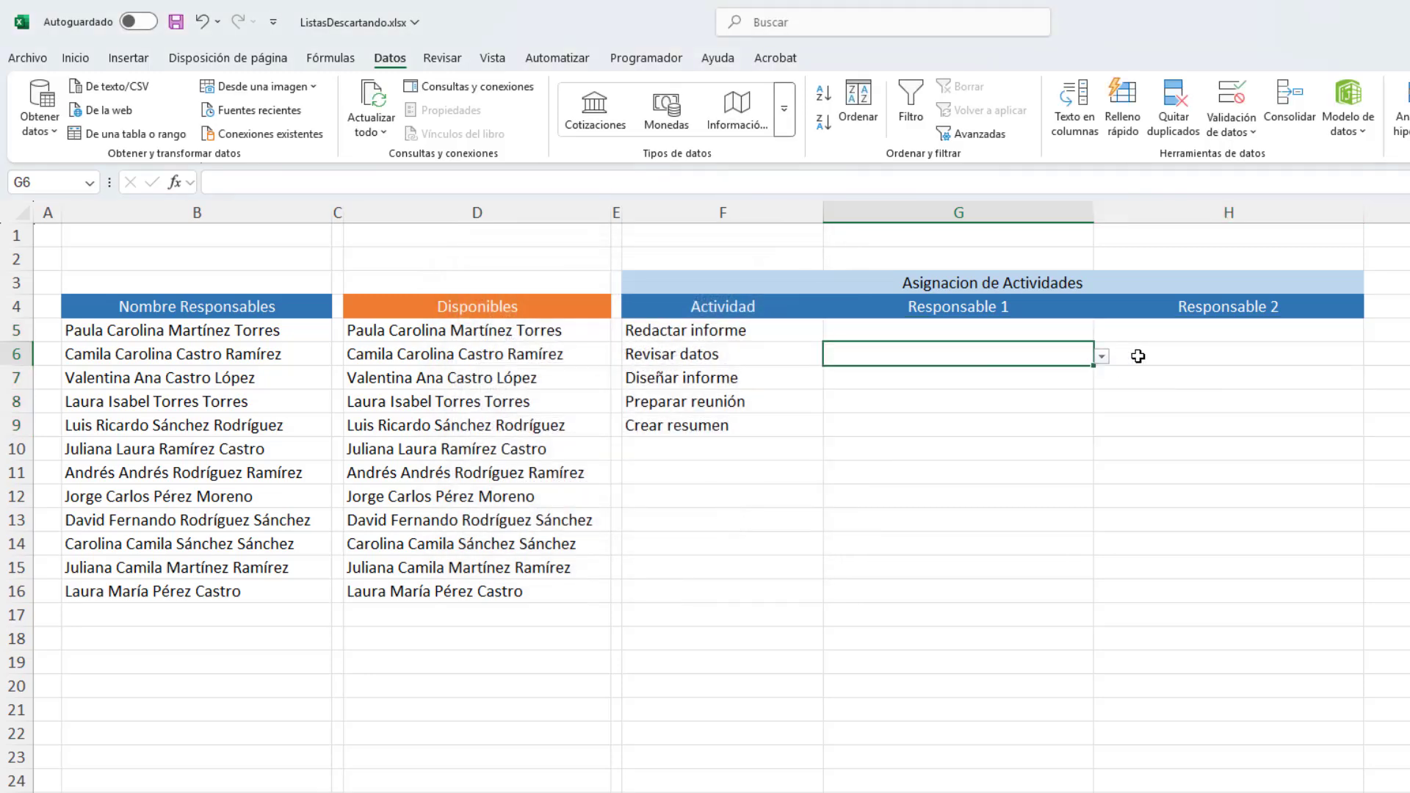
pyautogui.click(1136, 355)
pyautogui.click(1161, 330)
pyautogui.click(1099, 335)
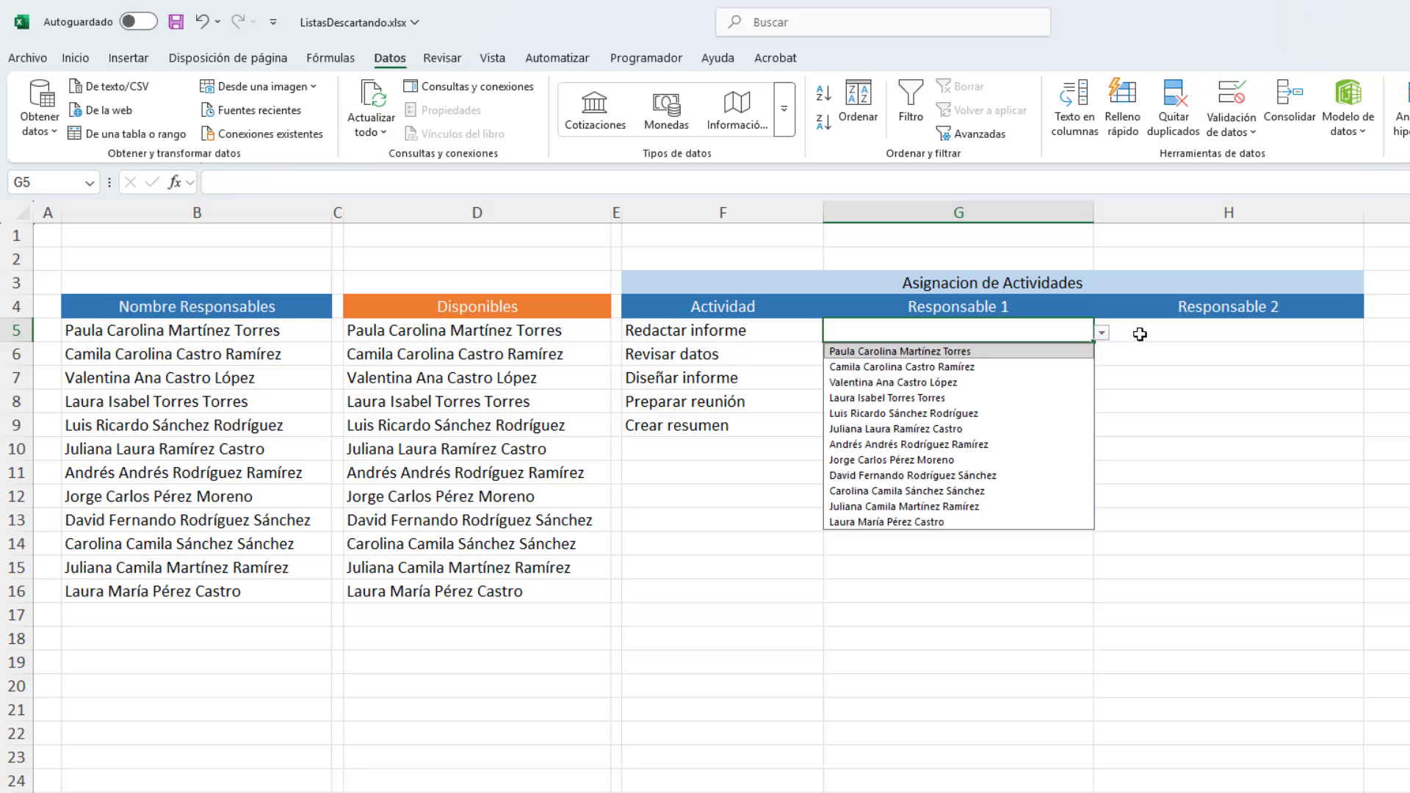
pyautogui.click(1358, 332)
pyautogui.click(1372, 335)
pyautogui.click(1029, 330)
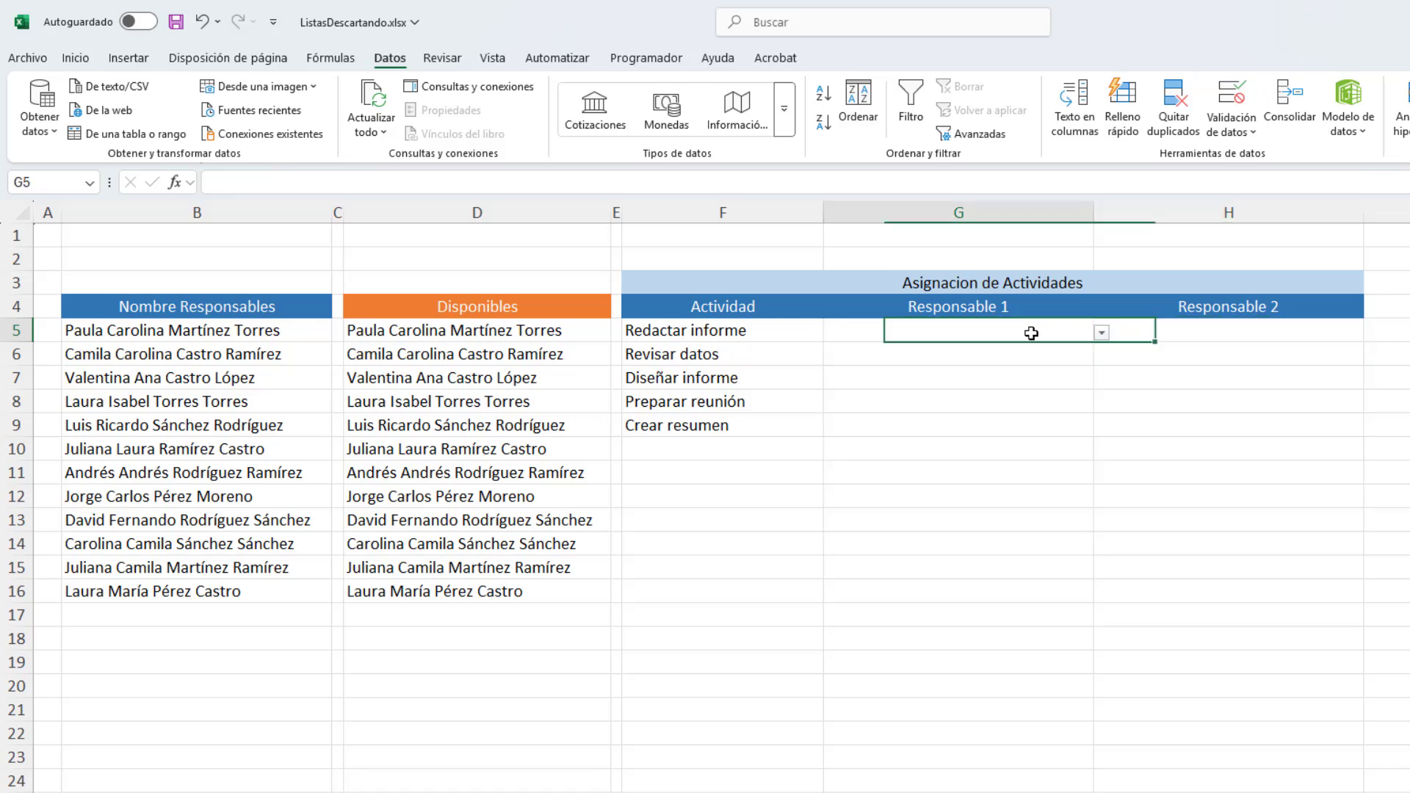
# Assign Redactar informe by choosing the second name offered in the G5 list and the second name offered in the H5 list.
pyautogui.click(1101, 334)
pyautogui.click(963, 367)
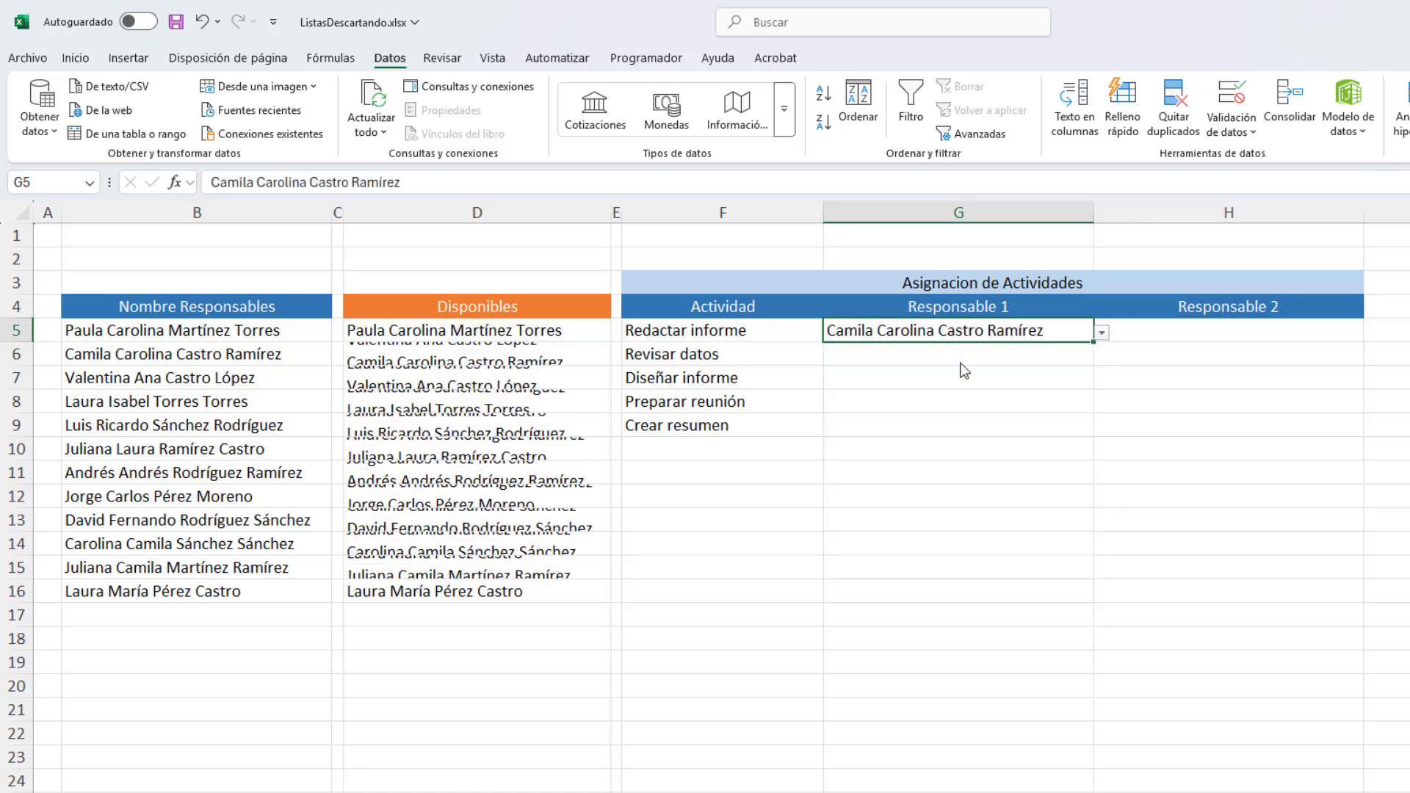
pyautogui.click(1307, 337)
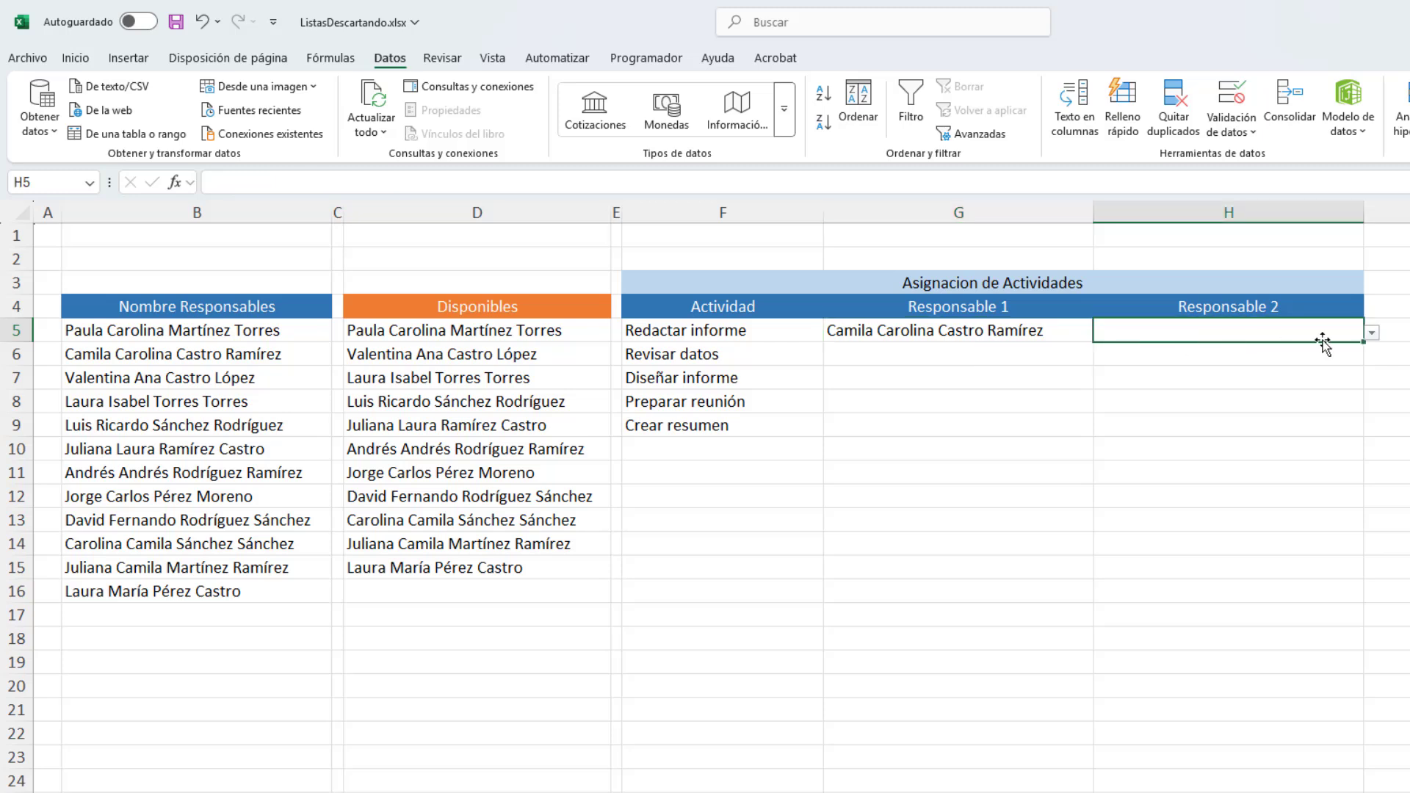
pyautogui.click(1370, 334)
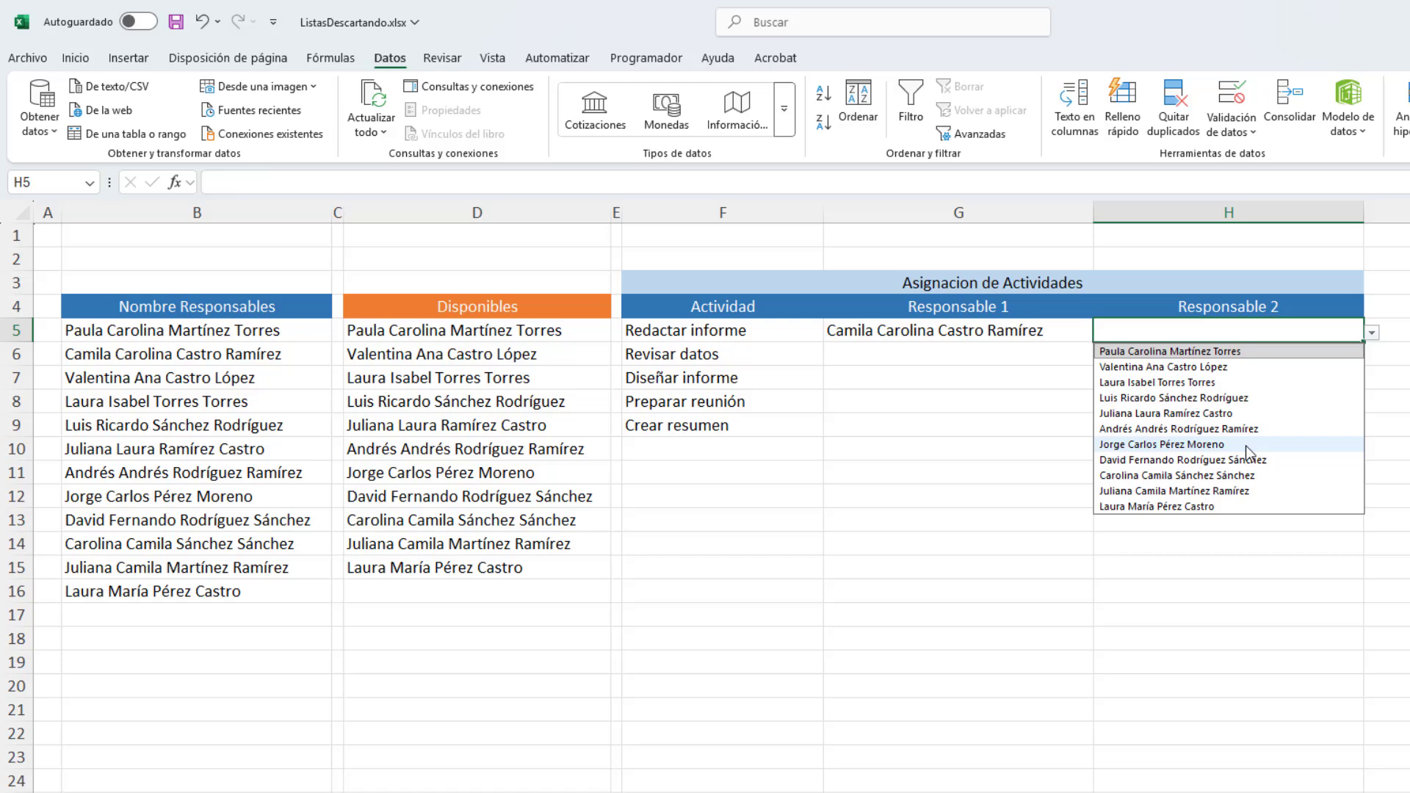
pyautogui.click(1136, 367)
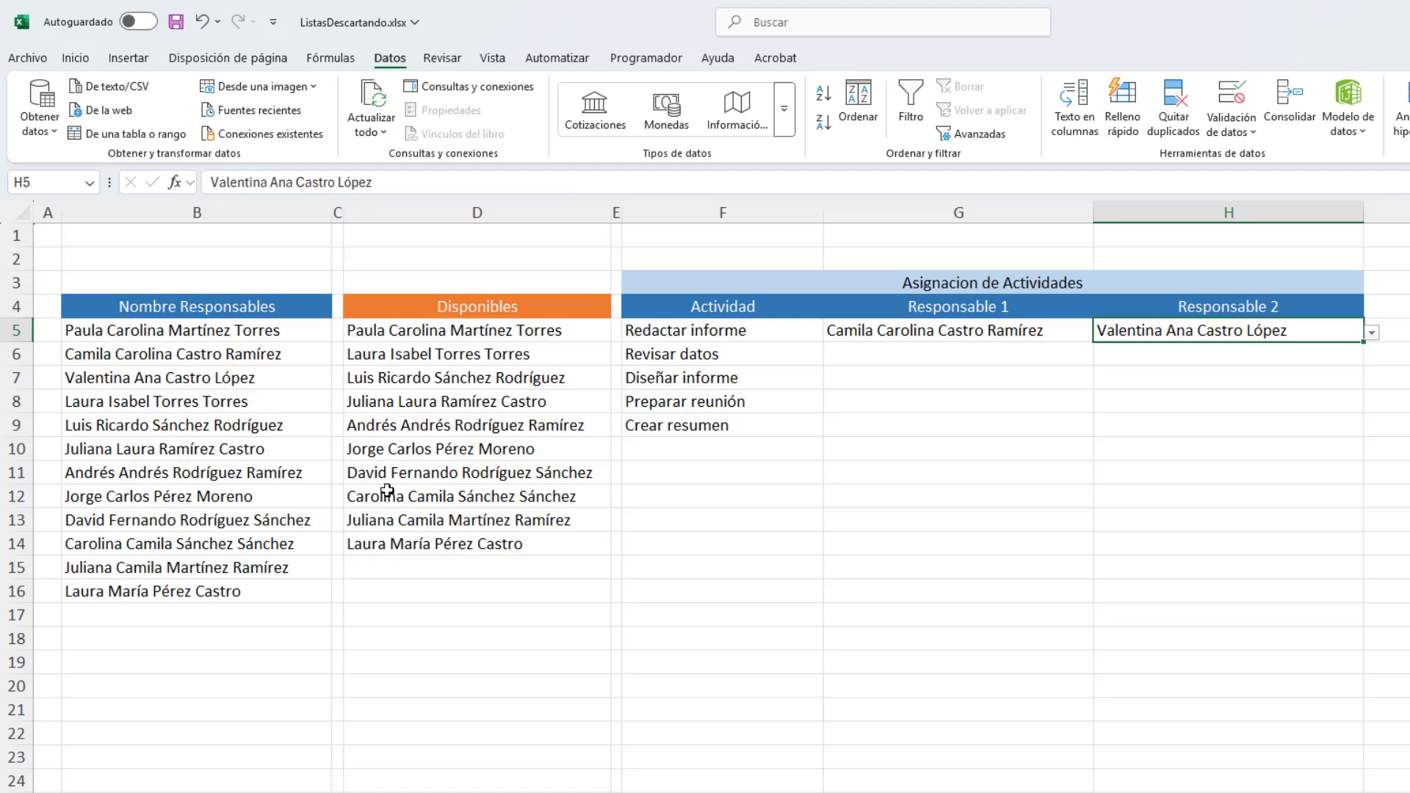
# Choose the sixth name offered for Responsable 1 of Revisar datos in G6 and open the H6 dropdown list for Responsable 2.
pyautogui.click(953, 355)
pyautogui.click(1103, 358)
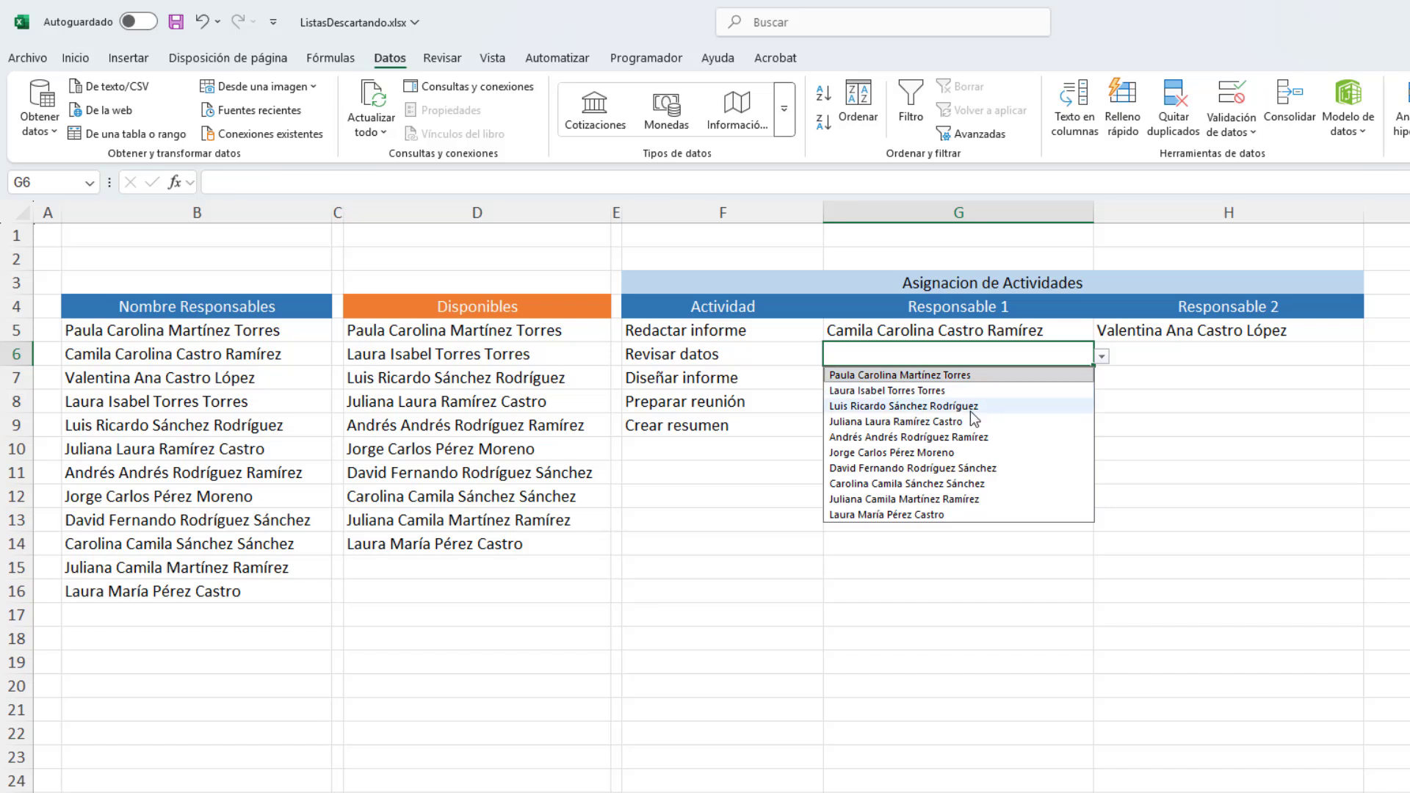
pyautogui.click(857, 454)
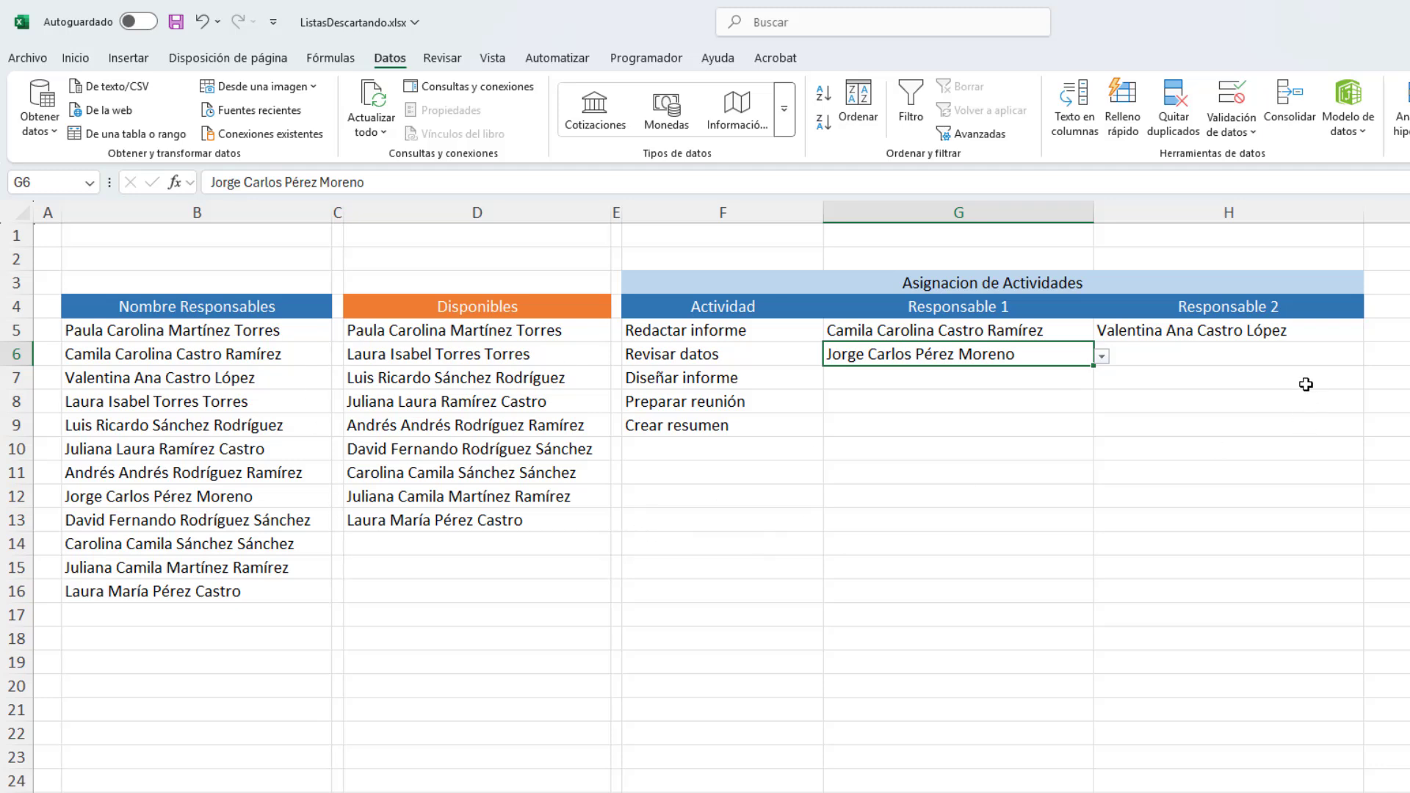
pyautogui.click(1252, 351)
pyautogui.click(1372, 359)
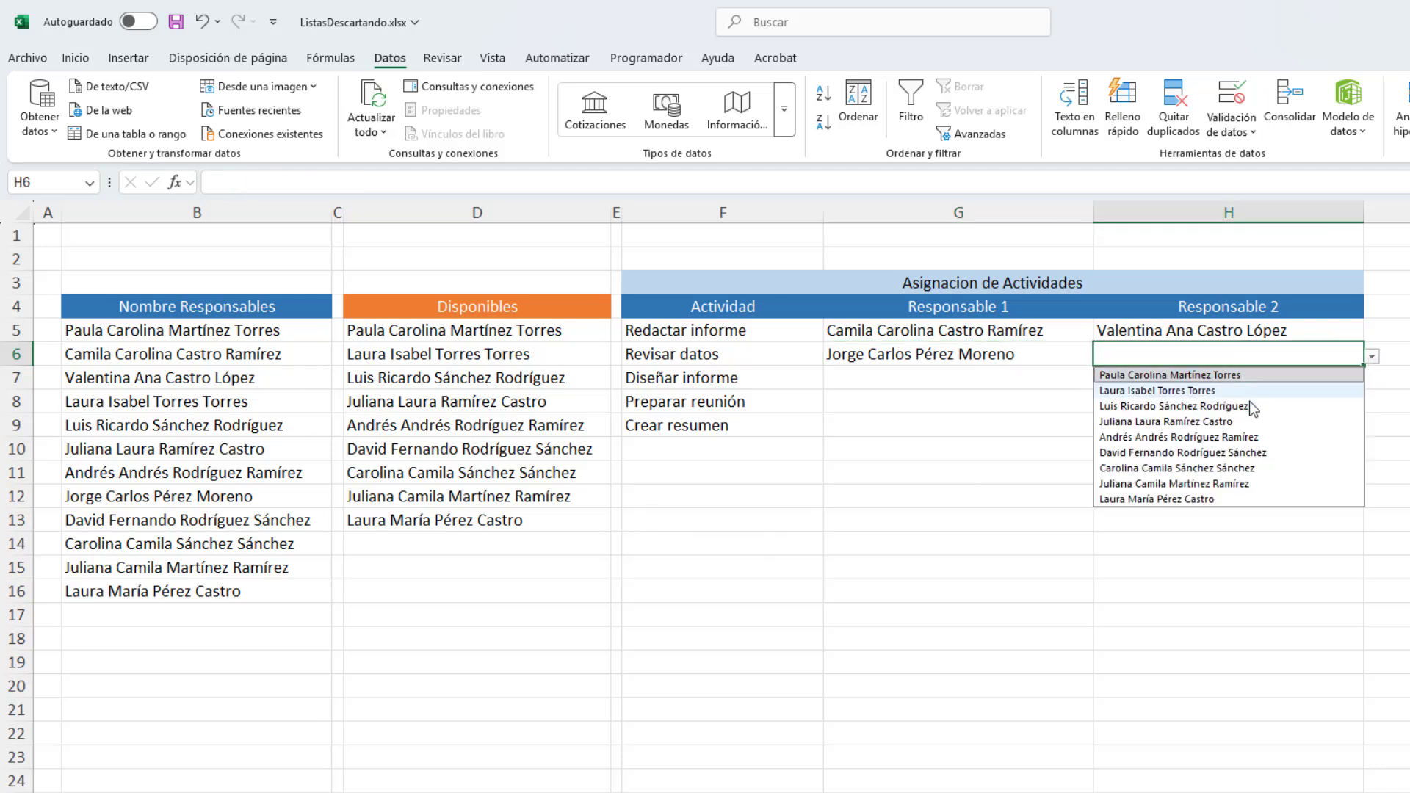